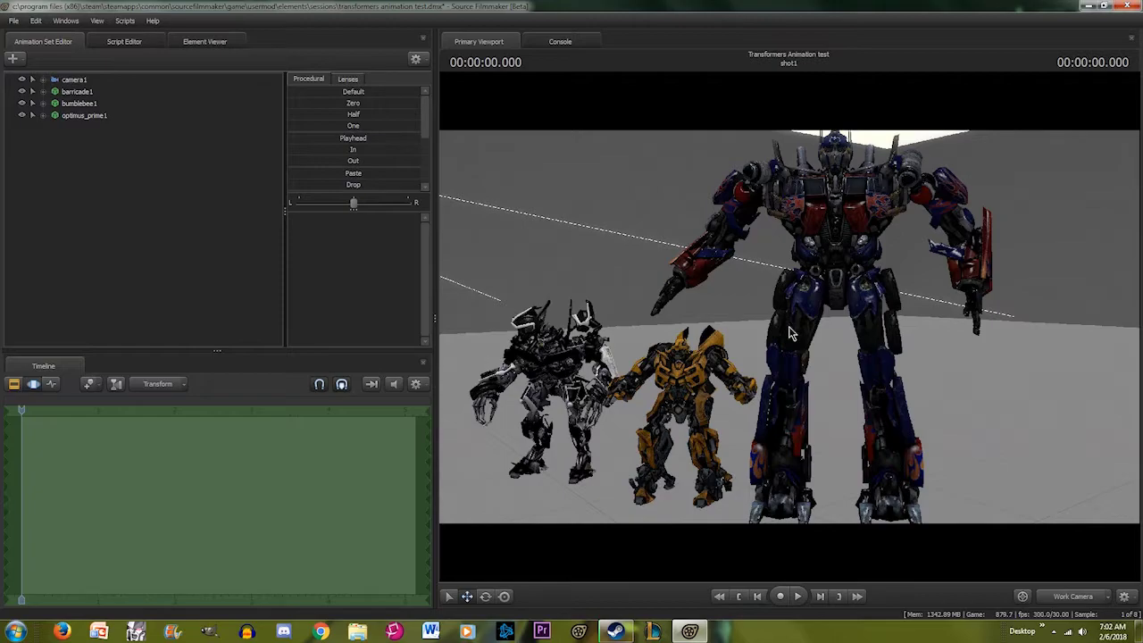
- Compare the timeline's Motion Editor and Graph Editor displays for the shot with the three robot models
scroll(139, 454, "down", 3)
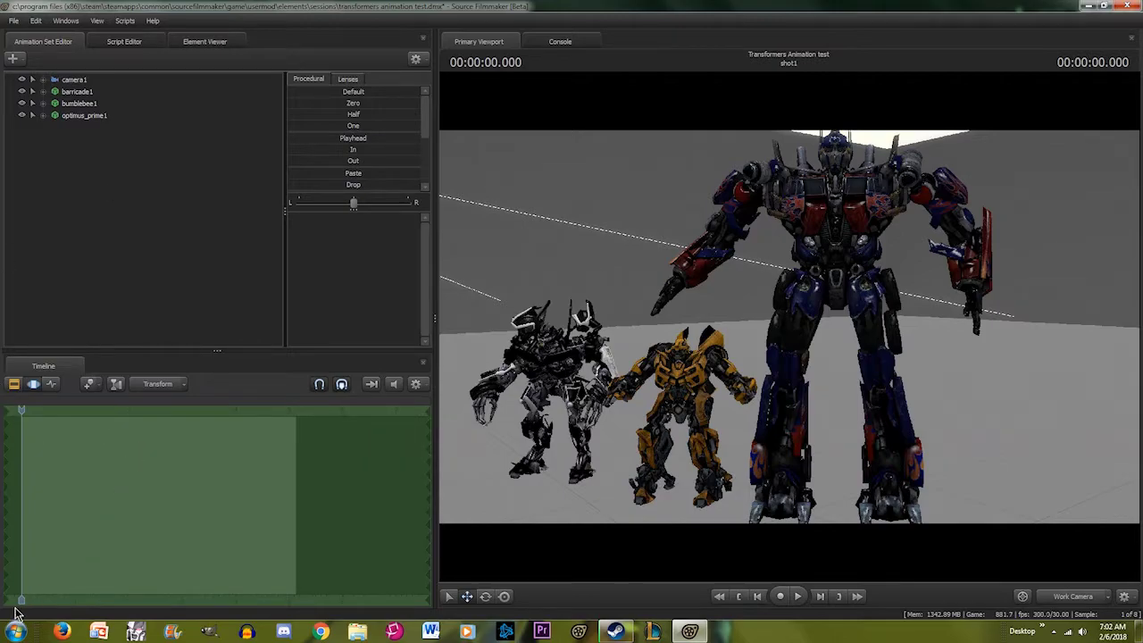
middle_click_drag(82, 572, 129, 530)
scroll(159, 500, "down", 2)
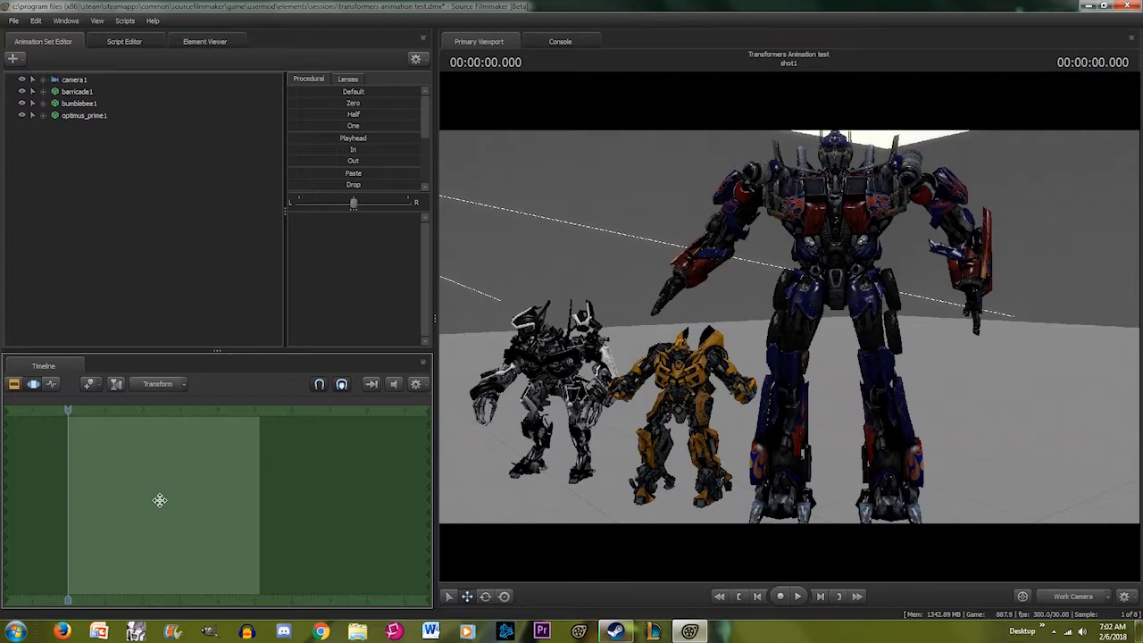
left_click(50, 384)
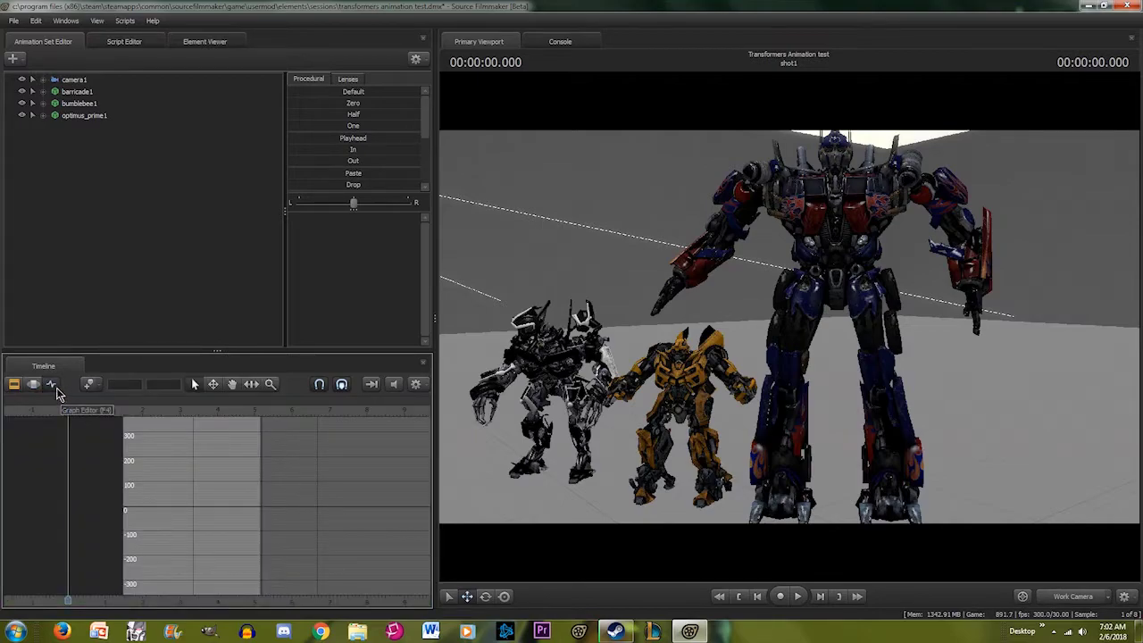
left_click(64, 598)
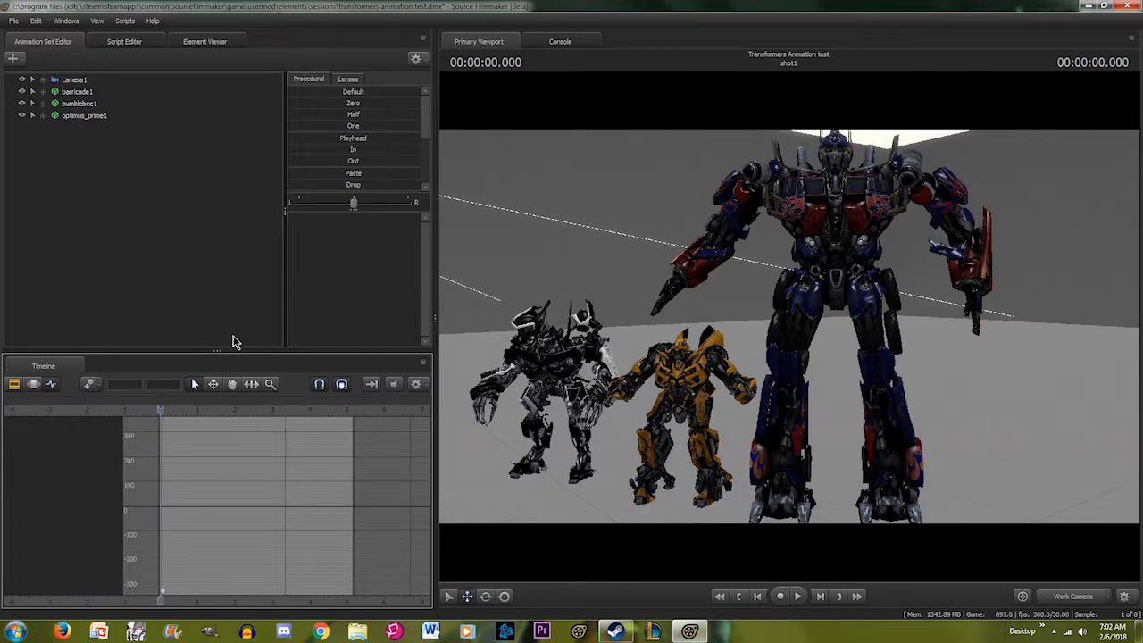
left_click(33, 384)
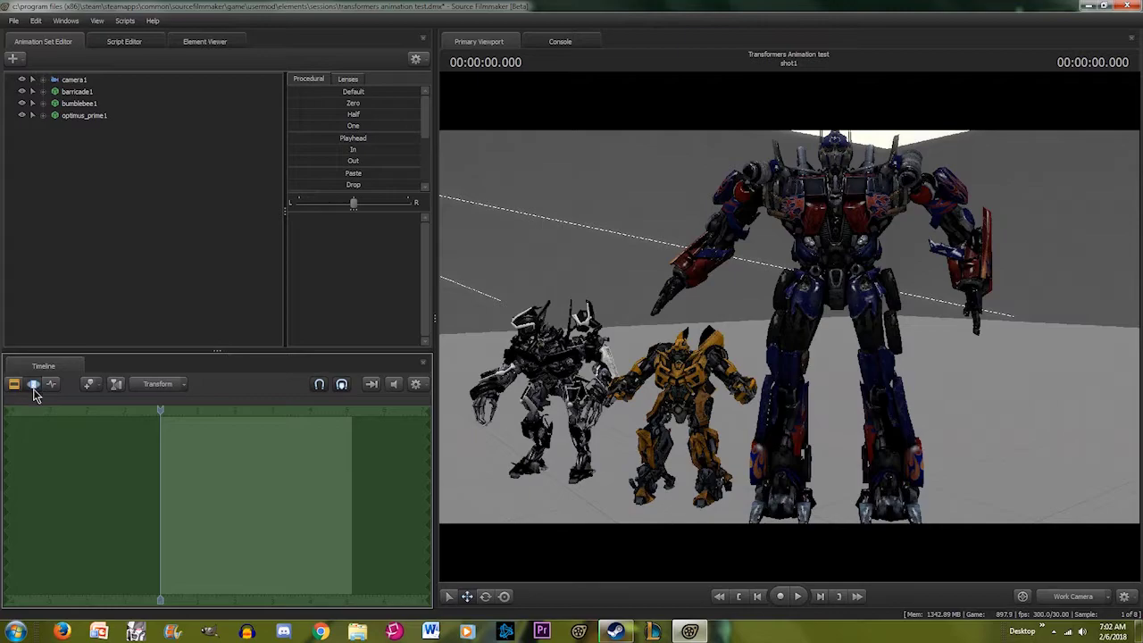
left_click(51, 386)
mouse_move(703, 263)
left_mouse_down()
mouse_move(750, 295)
mouse_move(704, 265)
left_mouse_up()
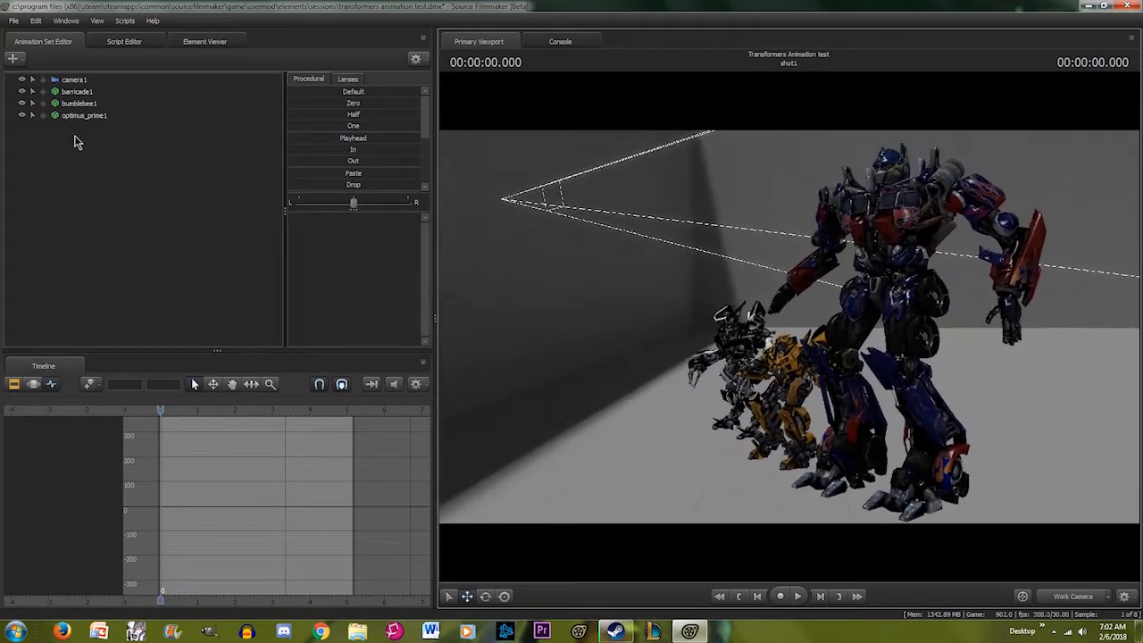
- Select the bumblebee1 model and move it across the floor, away from the other two robots
left_click(98, 116)
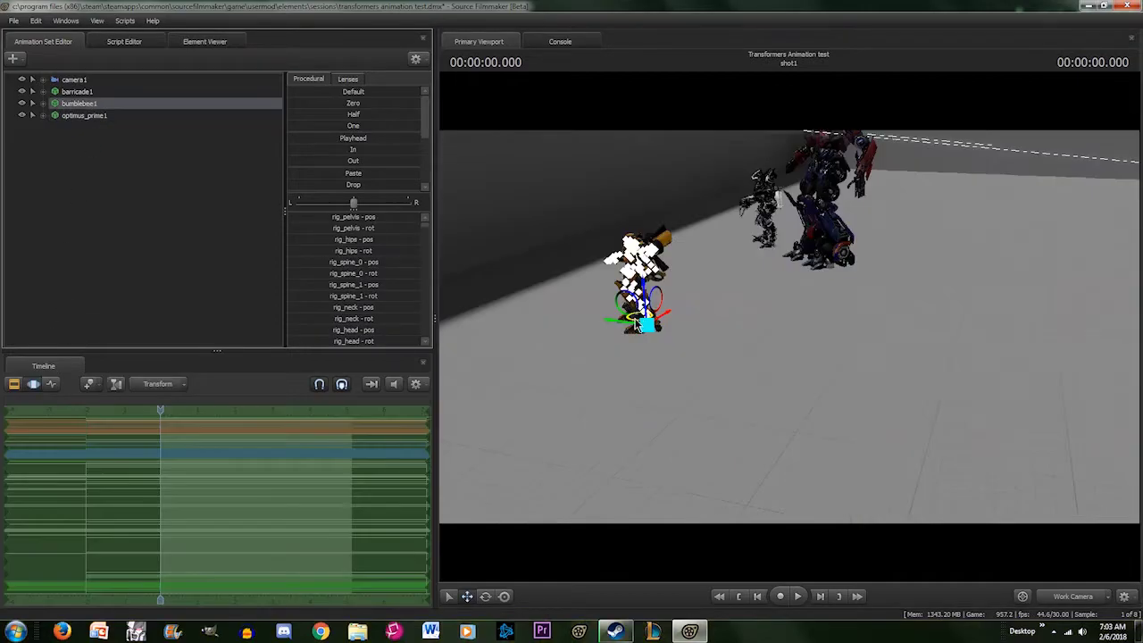
left_click_drag(650, 324, 1134, 407)
left_click_drag(789, 326, 982, 326)
key("w")
left_click_drag(747, 375, 793, 366)
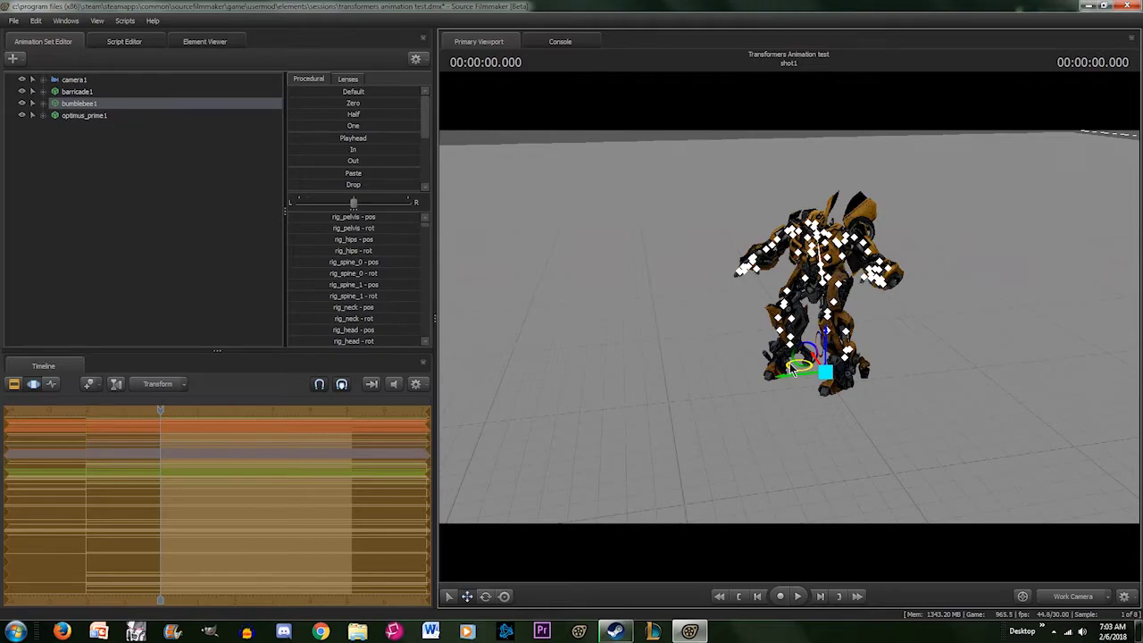
- Detach all rigs from the bumblebee1 animation set
right_click(94, 103)
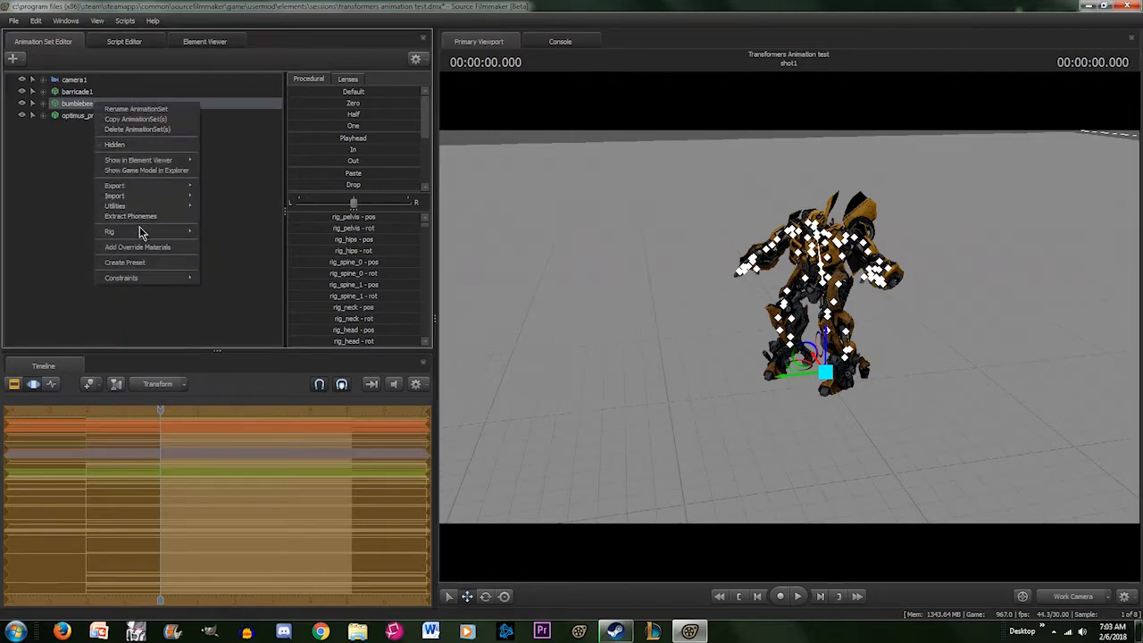
left_click(89, 214)
right_click(91, 104)
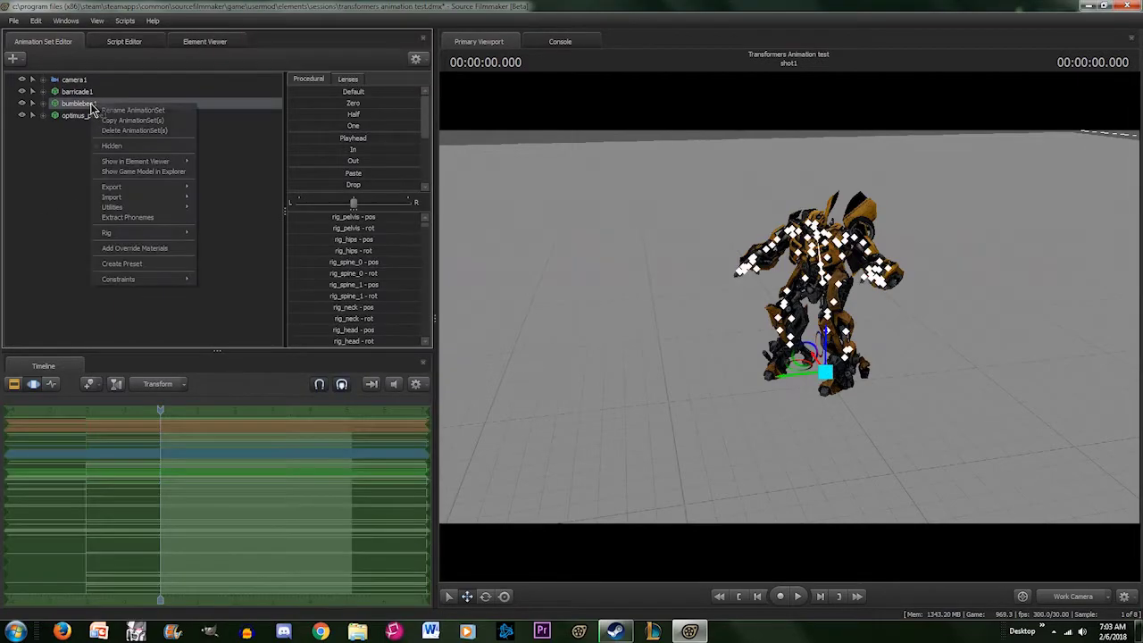
mouse_move(106, 232)
mouse_move(259, 17)
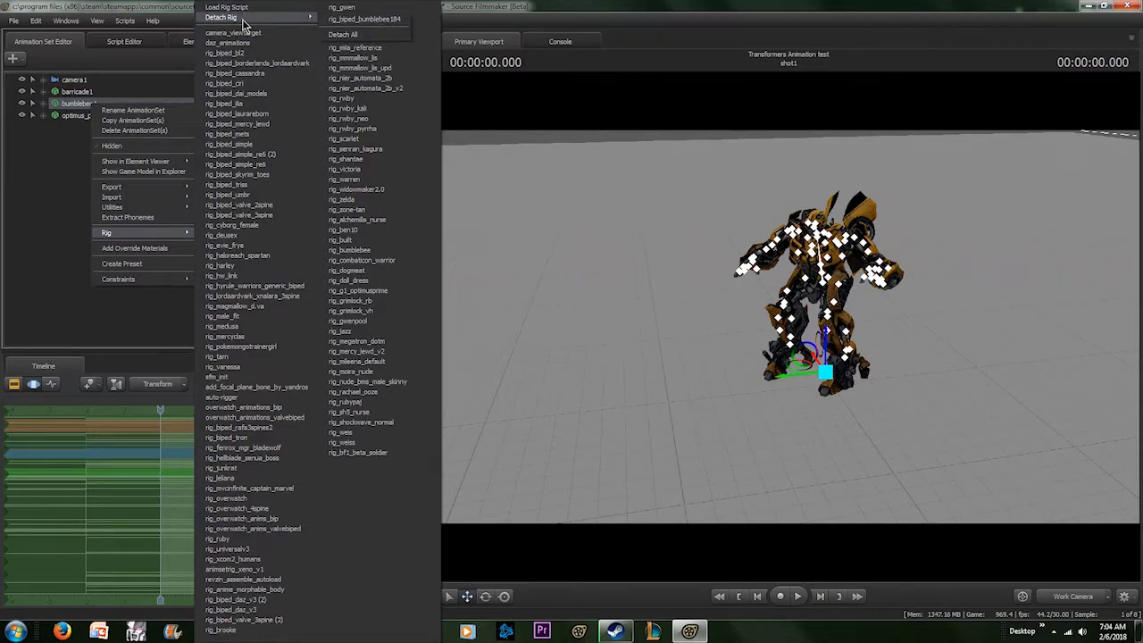
left_click(359, 37)
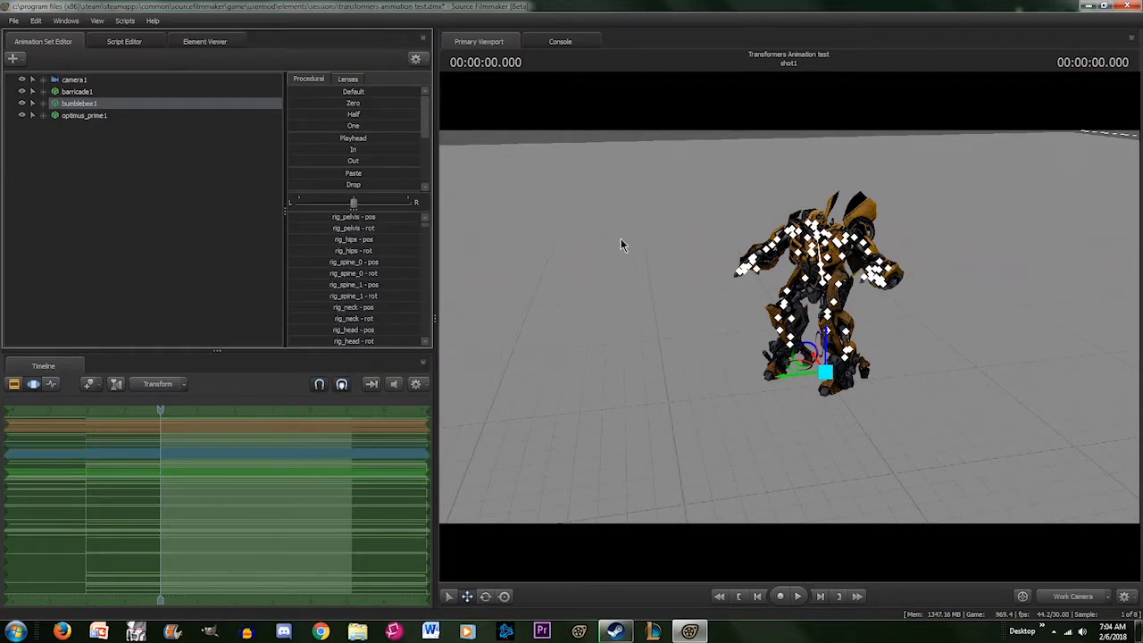
- Examine Bumblebee's body and unrigged pose from the front at several distances and angles
key("w")
left_click_drag(624, 239, 790, 228)
key("s")
key("w")
left_click_drag(789, 327, 790, 327)
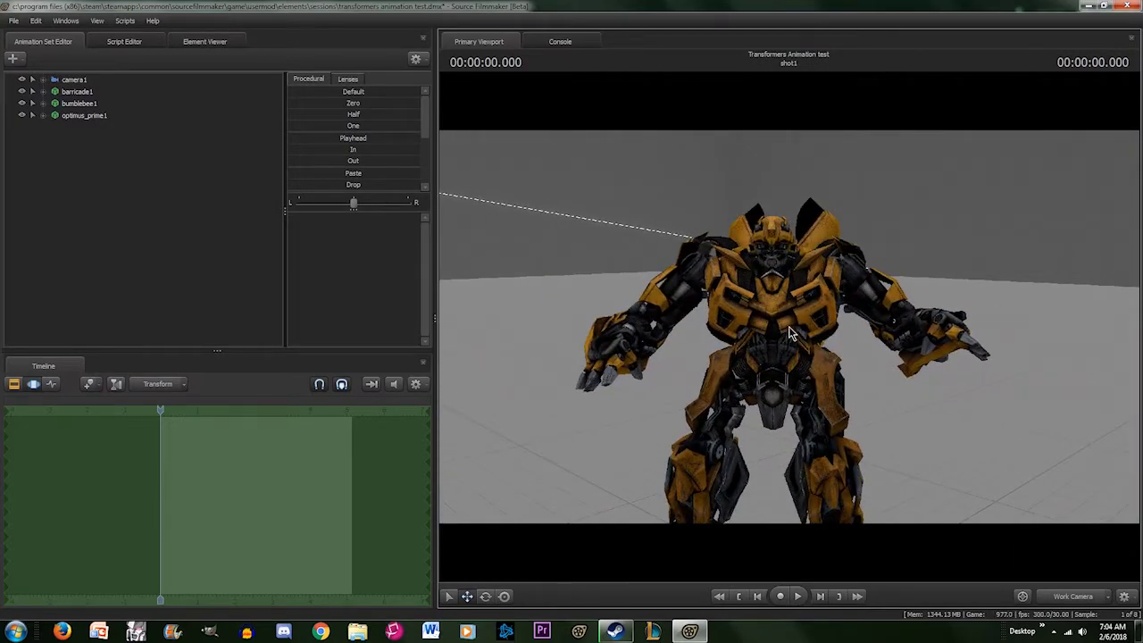
key("s")
mouse_move(782, 324)
left_mouse_down()
mouse_move(789, 340)
mouse_move(789, 327)
left_mouse_up()
key("w")
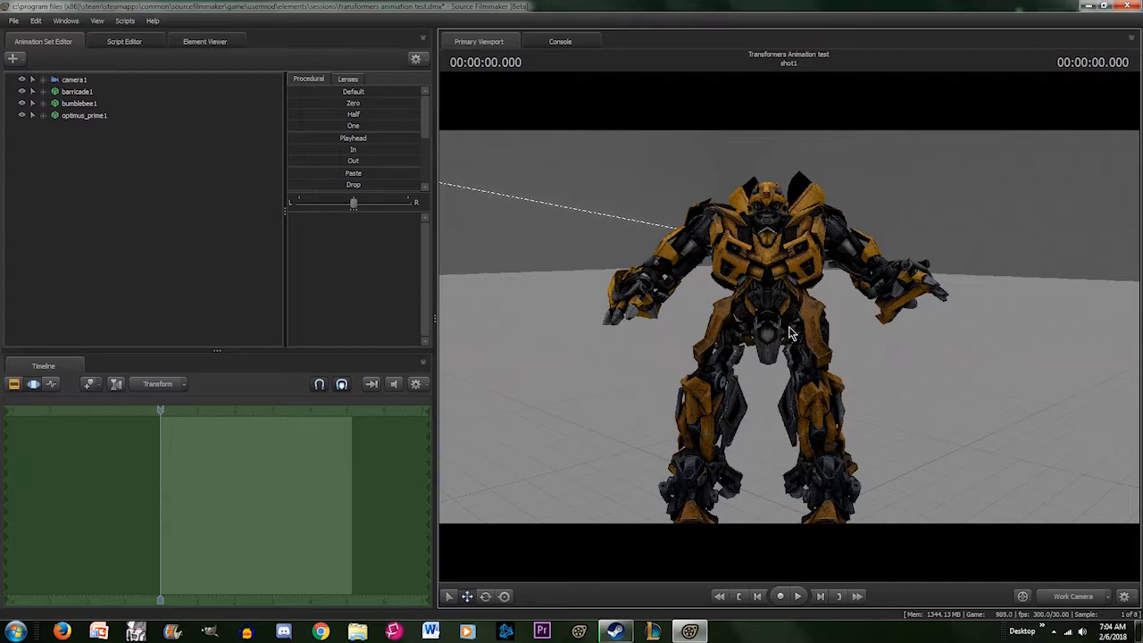
key("ctrl")
left_click_drag(698, 235, 788, 326)
key("s")
key("w")
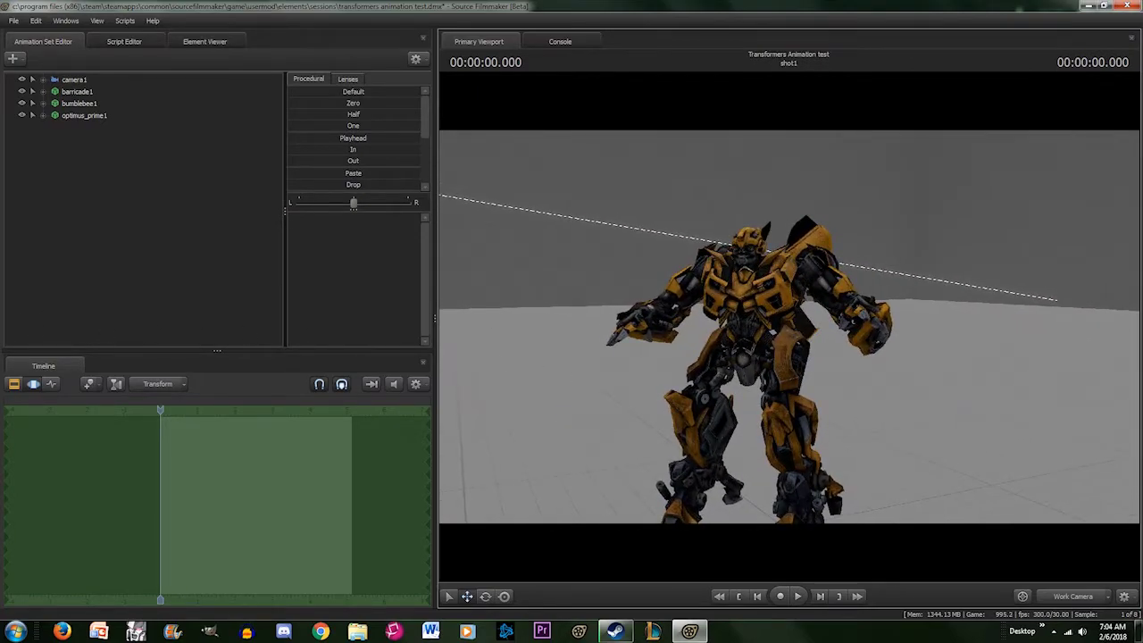
key("w")
right_click_drag(782, 334, 782, 334)
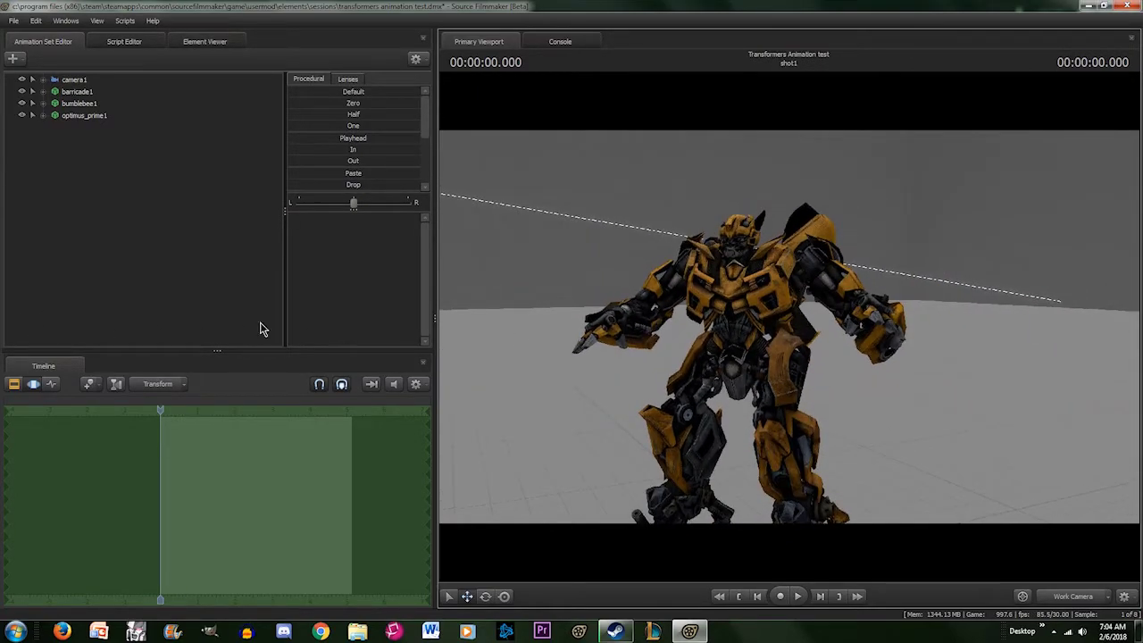
- Switch the timeline to the Graph Editor and select Bumblebee's L_Arm02 bone for free rotation
left_click(51, 389)
right_click_drag(790, 333, 790, 333)
key("ctrl")
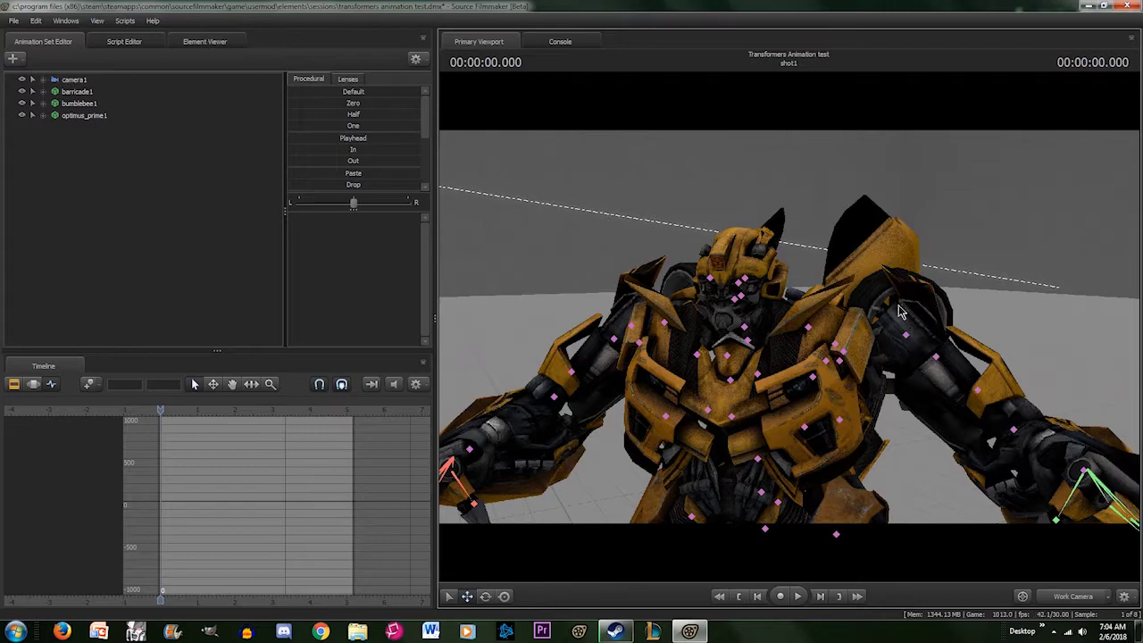
left_click(904, 332)
left_click_drag(906, 335, 826, 293)
key("d")
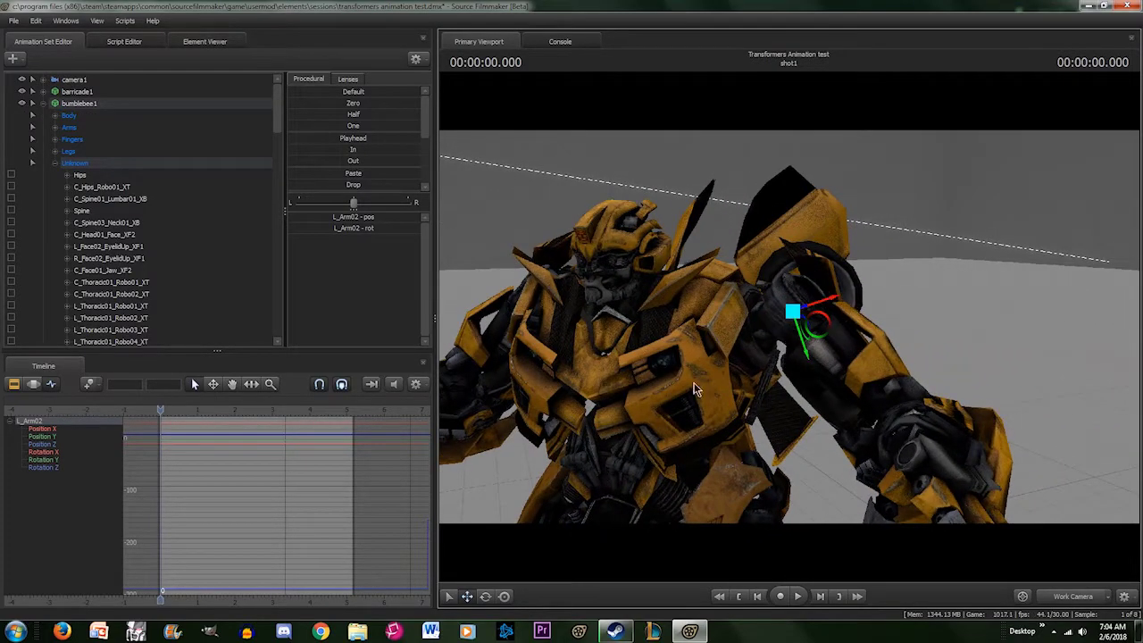
left_click(505, 596)
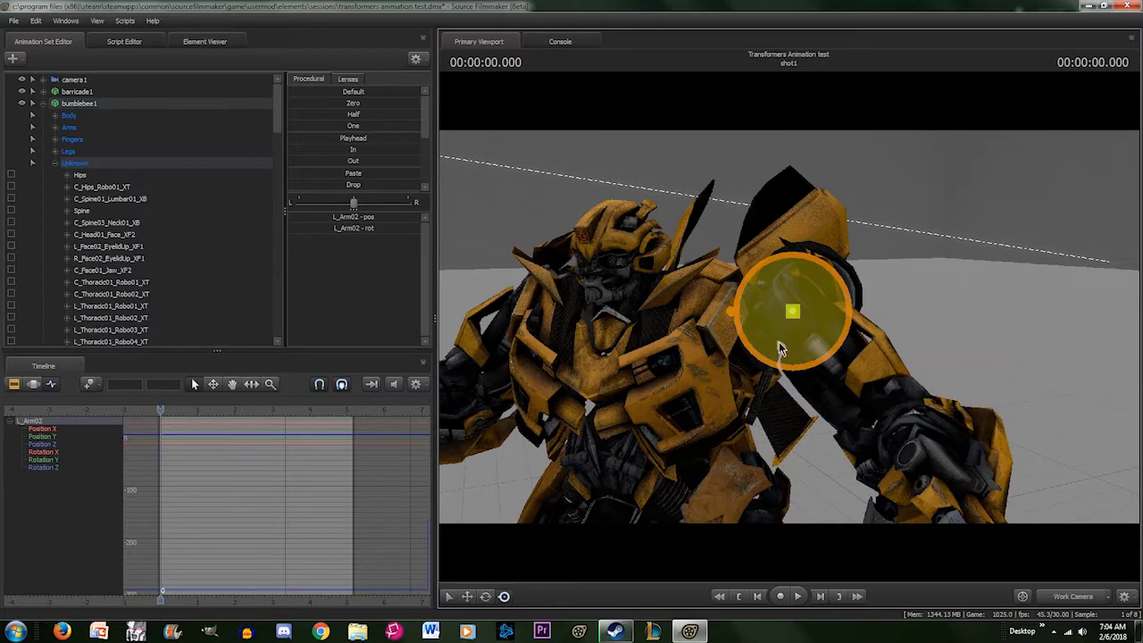
left_click_drag(748, 400, 905, 297)
left_click(41, 22)
left_click(56, 36)
- Rotate the L_Arm02 bone so the left arm hangs beside the body, and delete and re-add its key at frame 0
left_click_drag(765, 339, 792, 310)
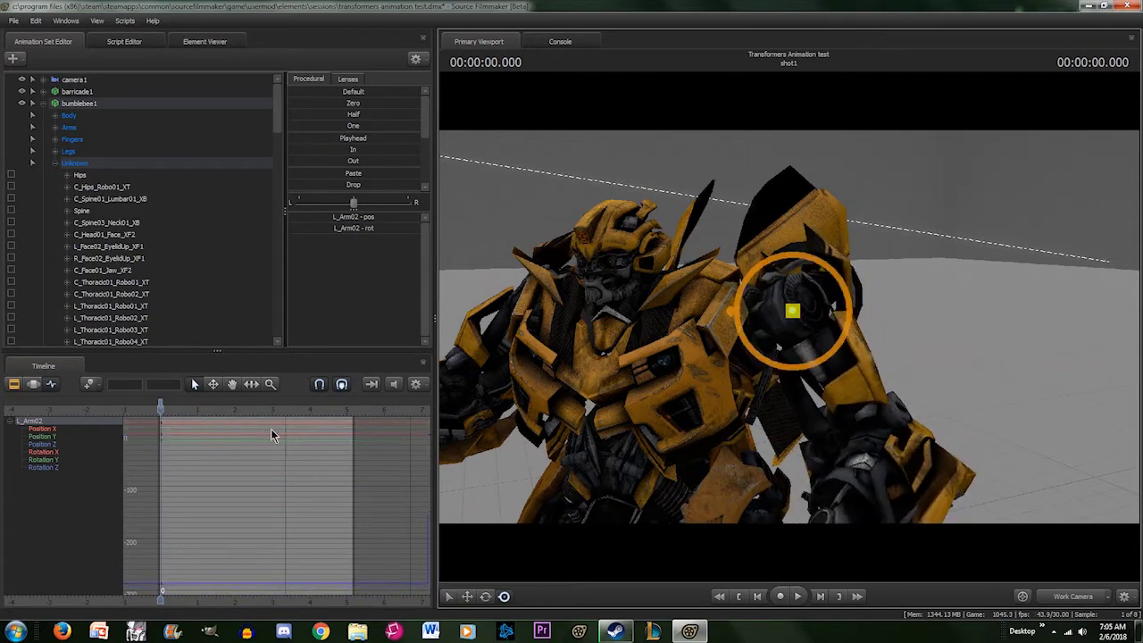
right_click(161, 403)
left_click(209, 466)
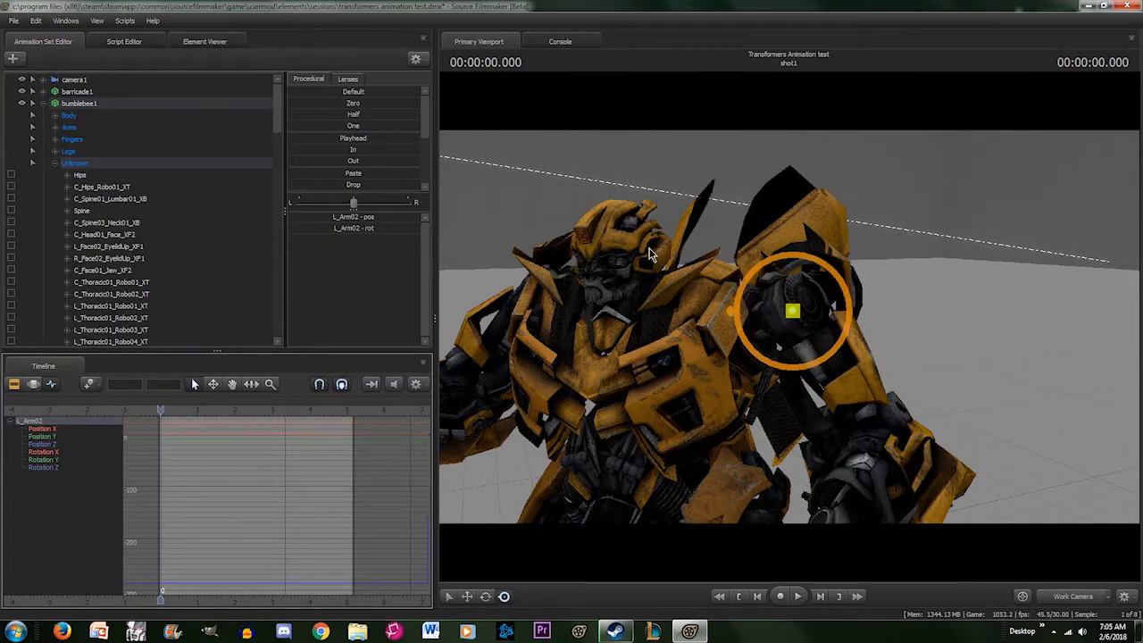
key("ctrl")
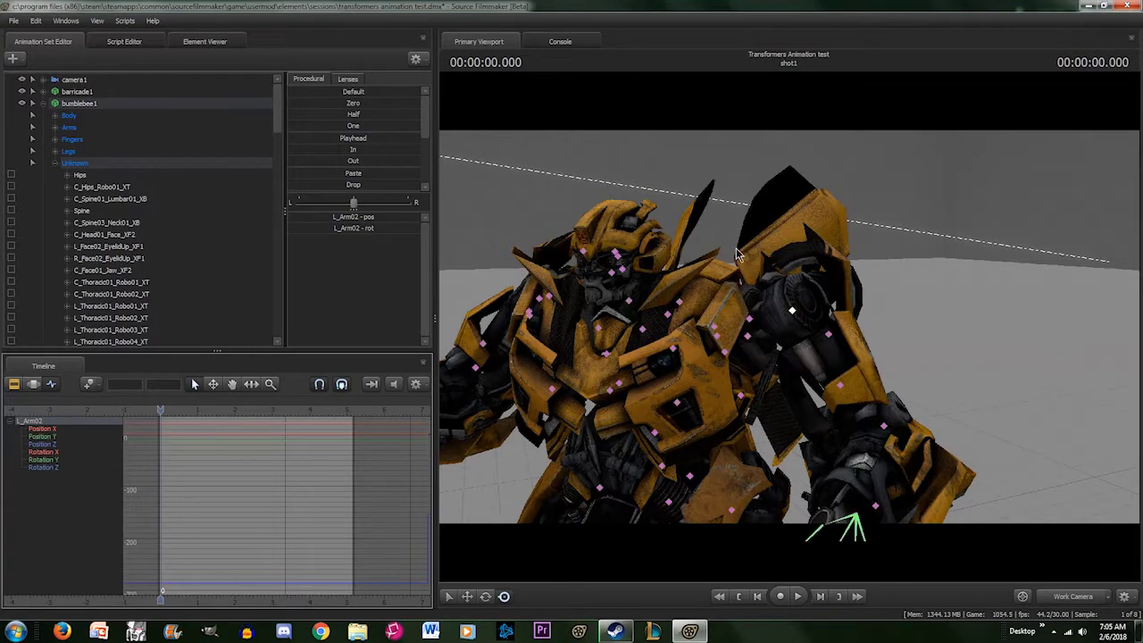
left_click(793, 312)
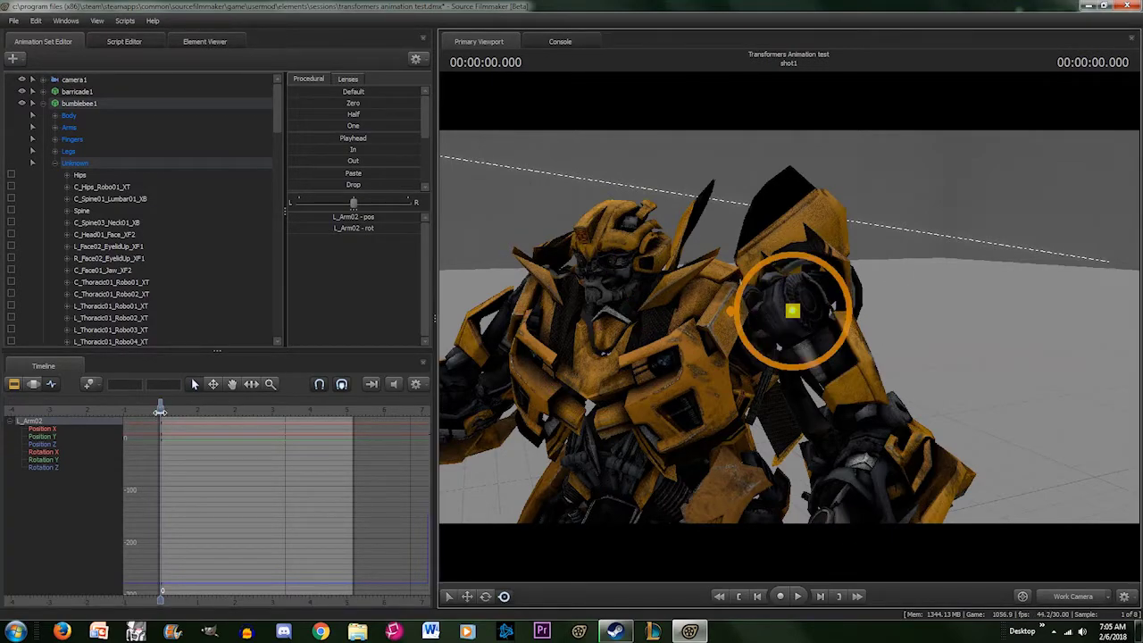
- Add a key for L_Arm02 at frame 30 and rotate the left arm up into a raised pose there
scroll(161, 411, "up", 3)
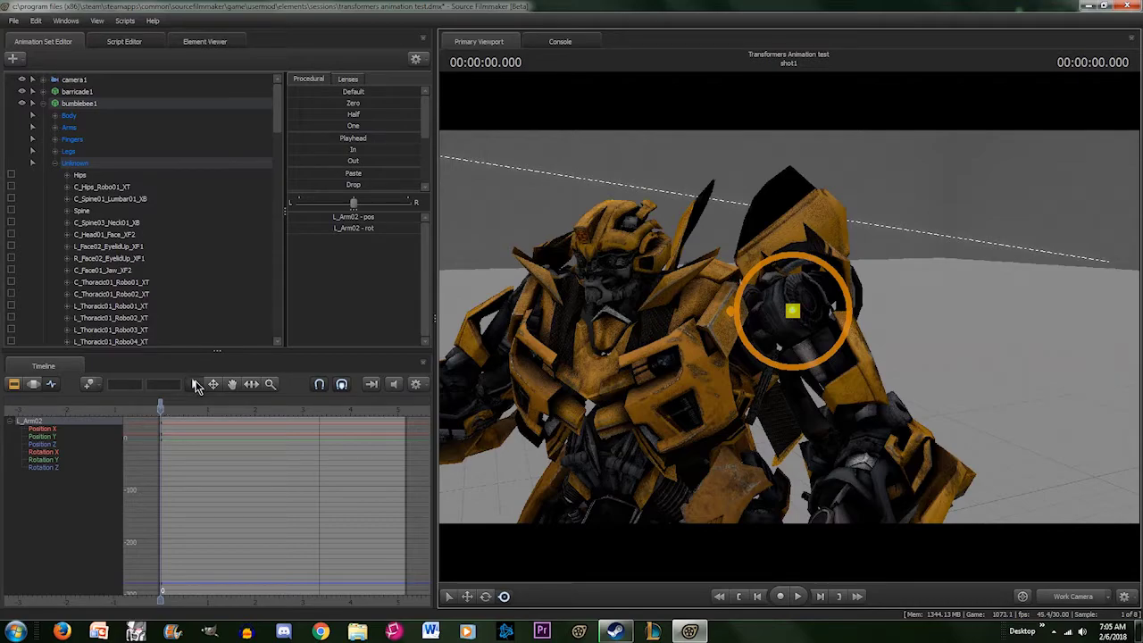
scroll(232, 461, "up", 3)
scroll(207, 533, "up", 5)
scroll(203, 491, "down", 5)
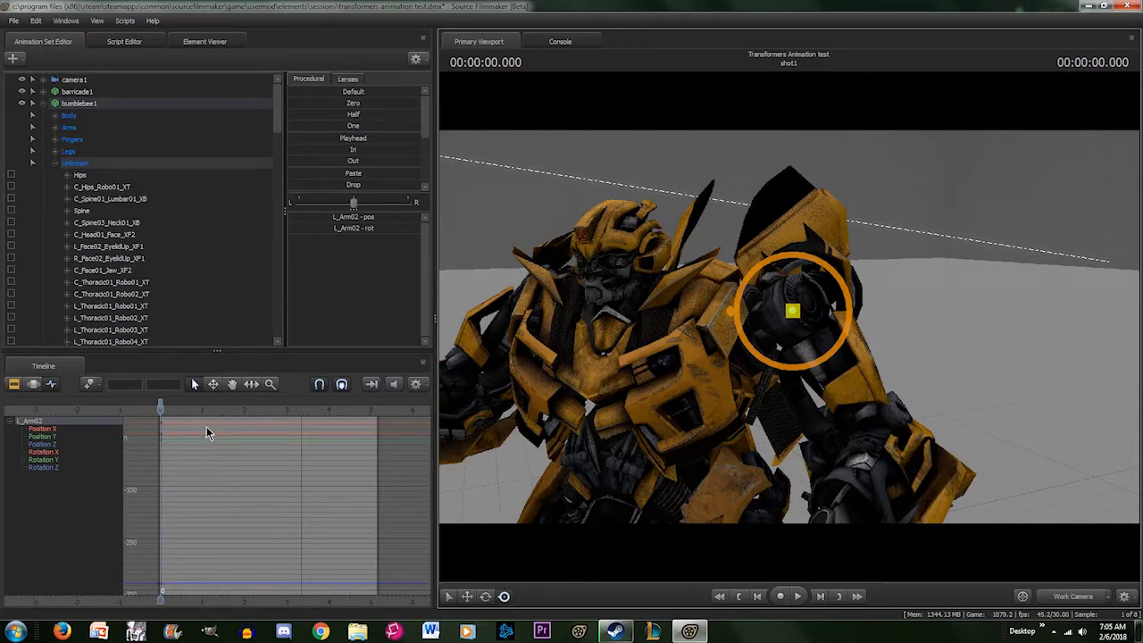
left_click_drag(162, 409, 202, 436)
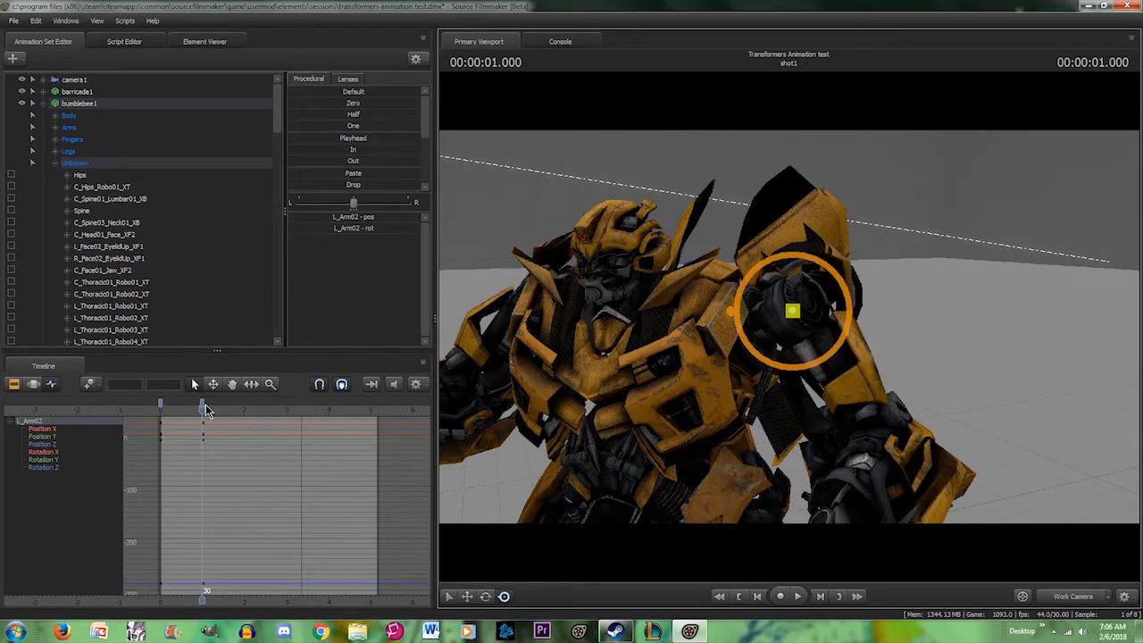
left_click_drag(763, 340, 798, 279)
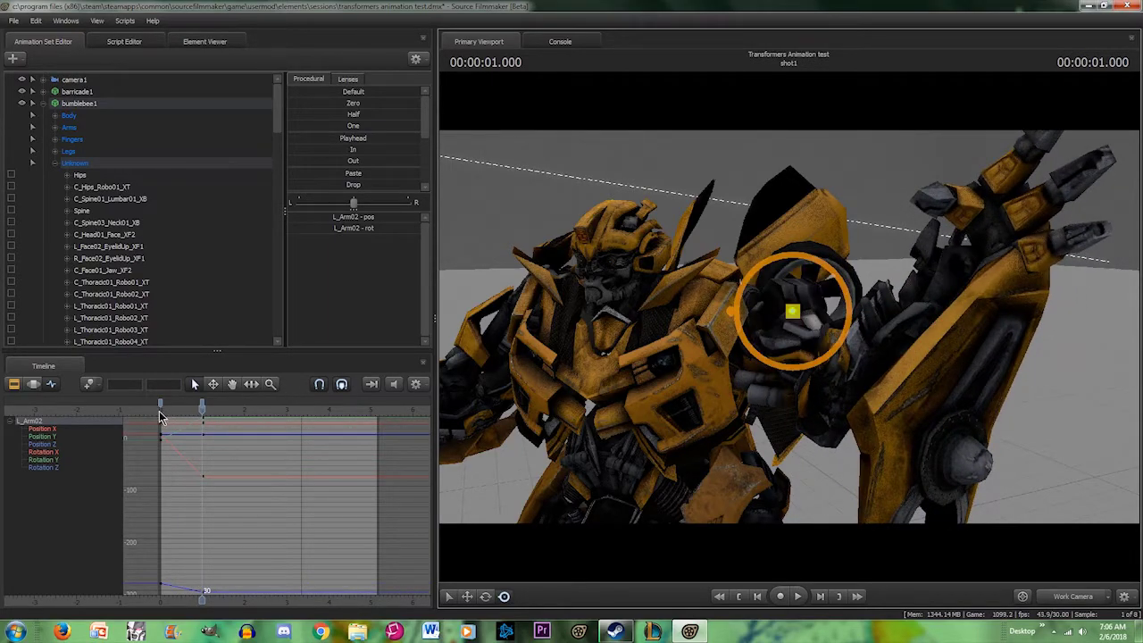
- Scrub through the arm motion, return to the start of the shot and delete the key at frame 30
mouse_move(203, 417)
left_mouse_down()
mouse_move(160, 419)
mouse_move(205, 419)
left_mouse_up()
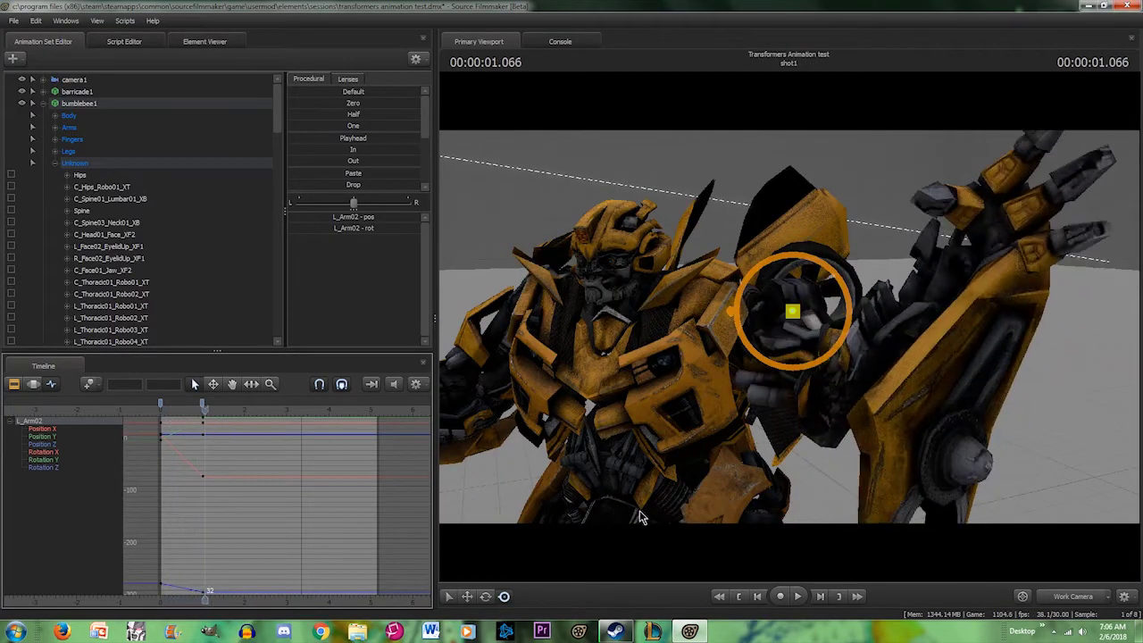
left_click(739, 596)
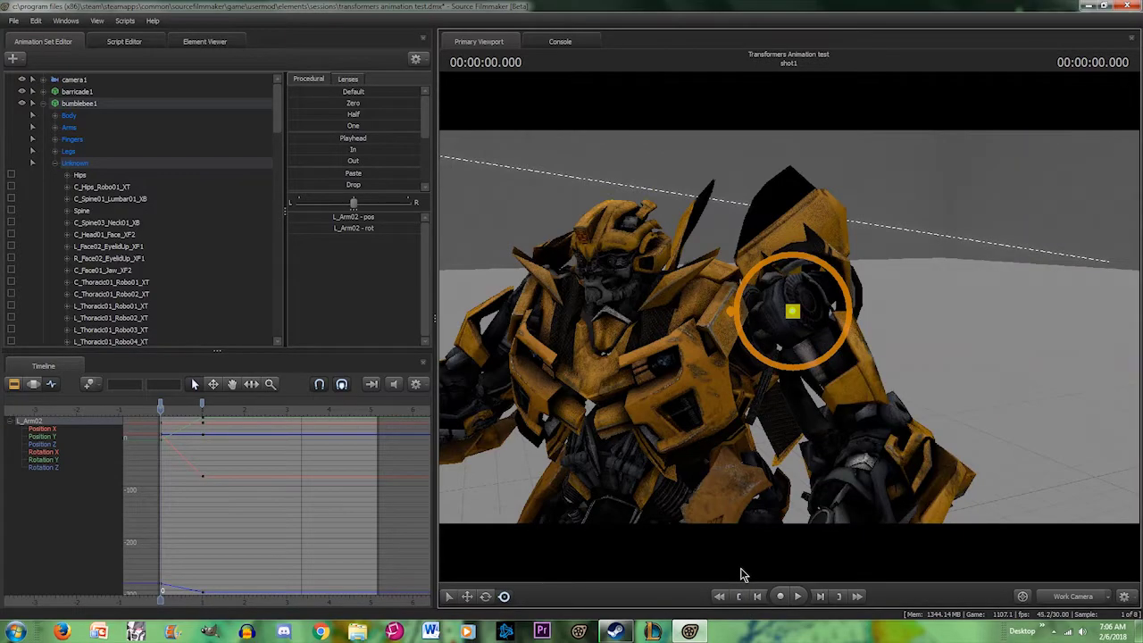
right_click(205, 415)
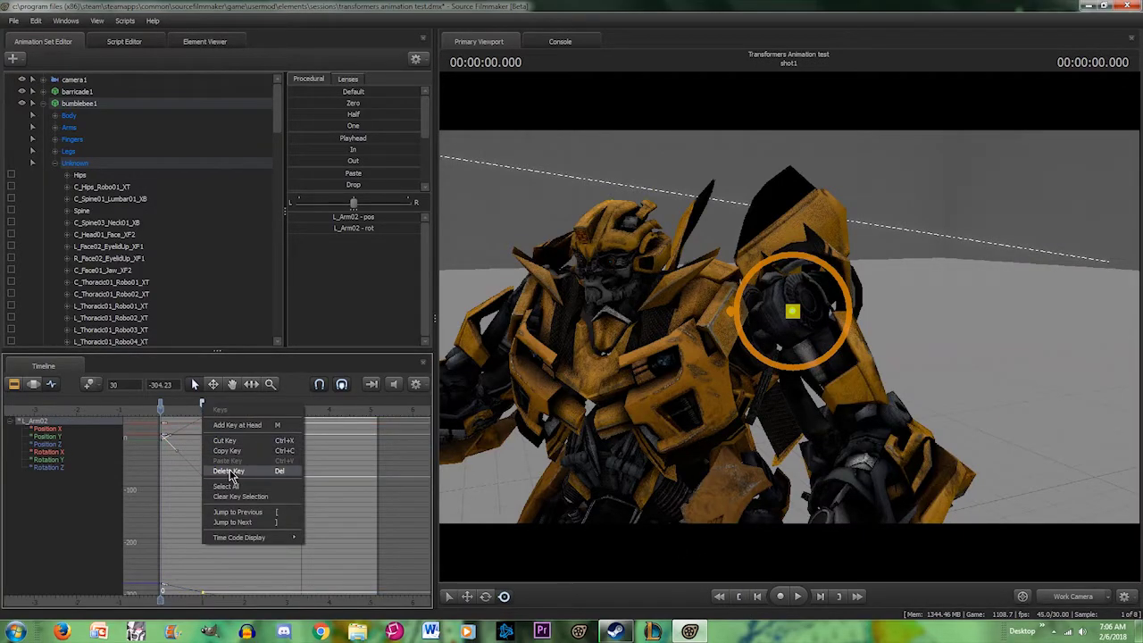
left_click(259, 470)
- Rotate Bumblebee's right leg bones, including R_Leg02, to bring the leg into a straighter standing pose
key("w")
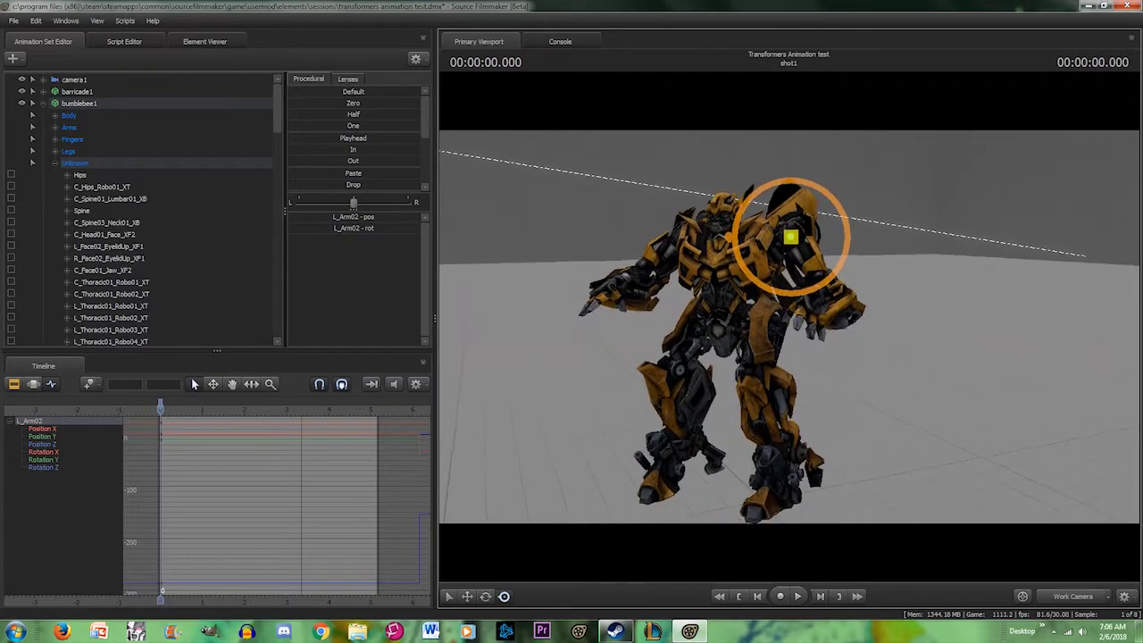
left_click_drag(789, 327, 789, 287)
key("w")
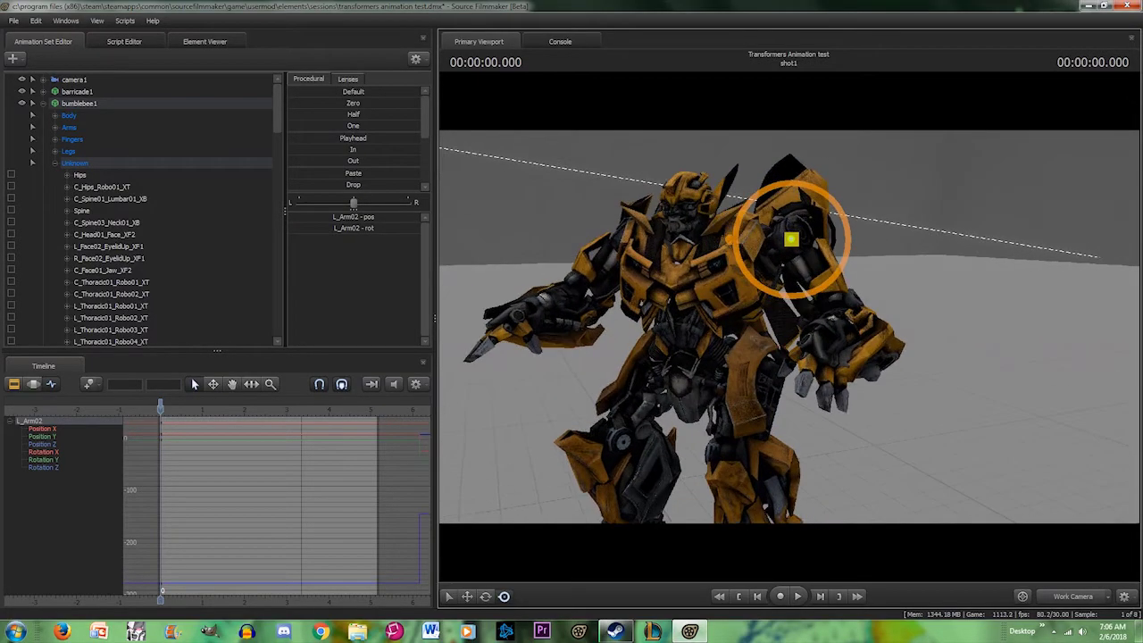
key("s")
mouse_move(763, 324)
left_mouse_down()
mouse_move(789, 324)
mouse_move(820, 294)
mouse_move(763, 324)
left_mouse_up()
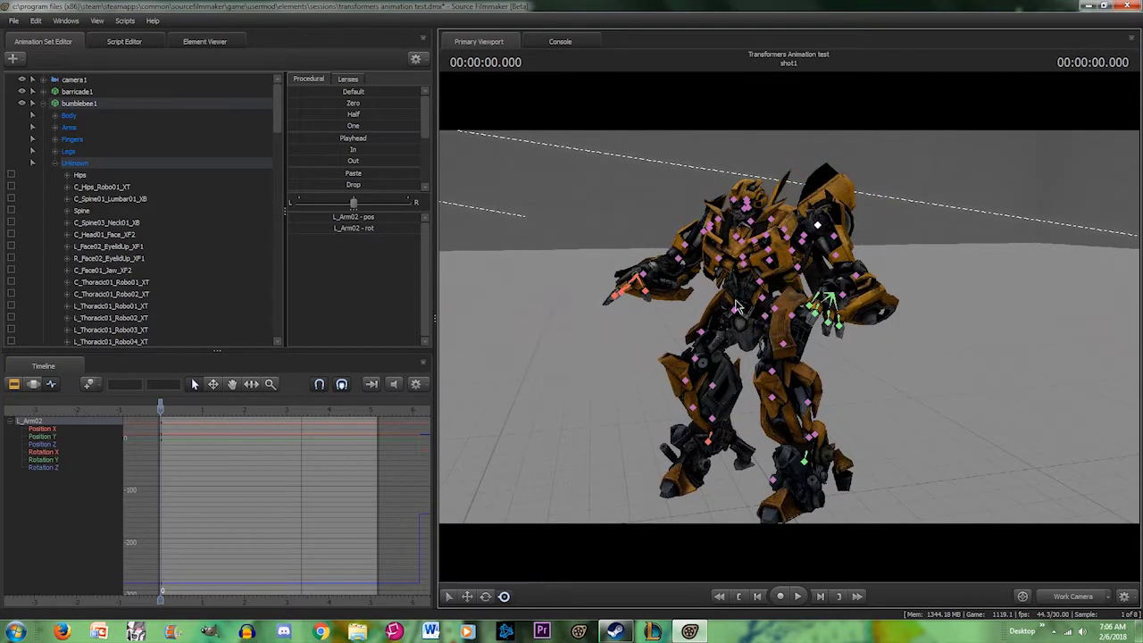
left_click(704, 314)
left_click(708, 340)
left_click(727, 385)
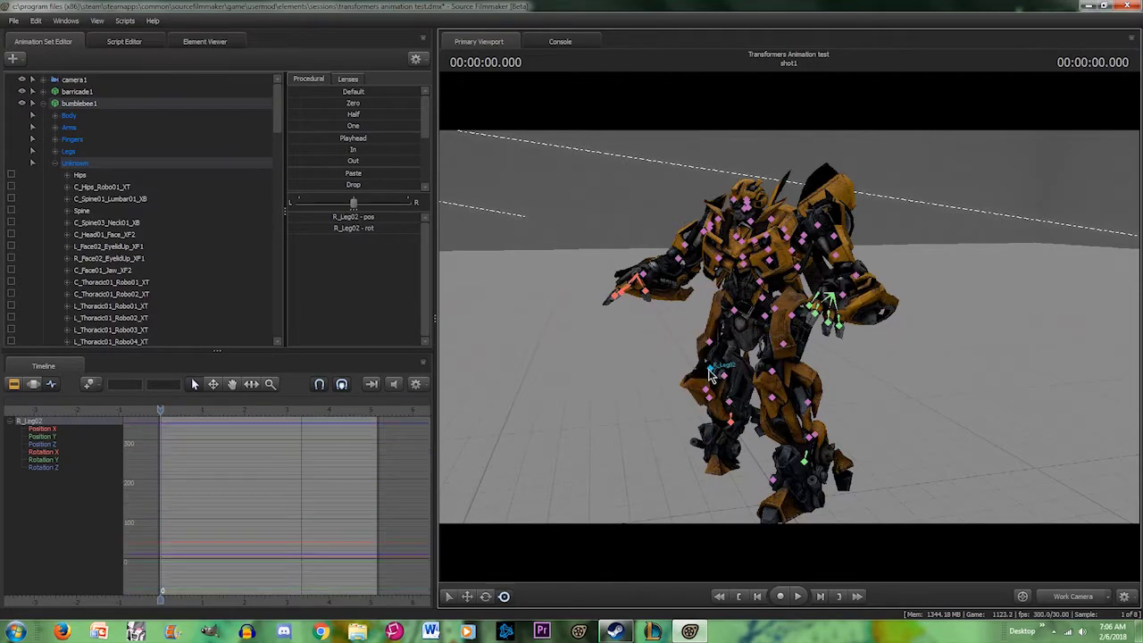
- Select the C_Hips_Robo01_XT bone and rotate the hips and left leg into an upright standing stance
left_click(783, 322)
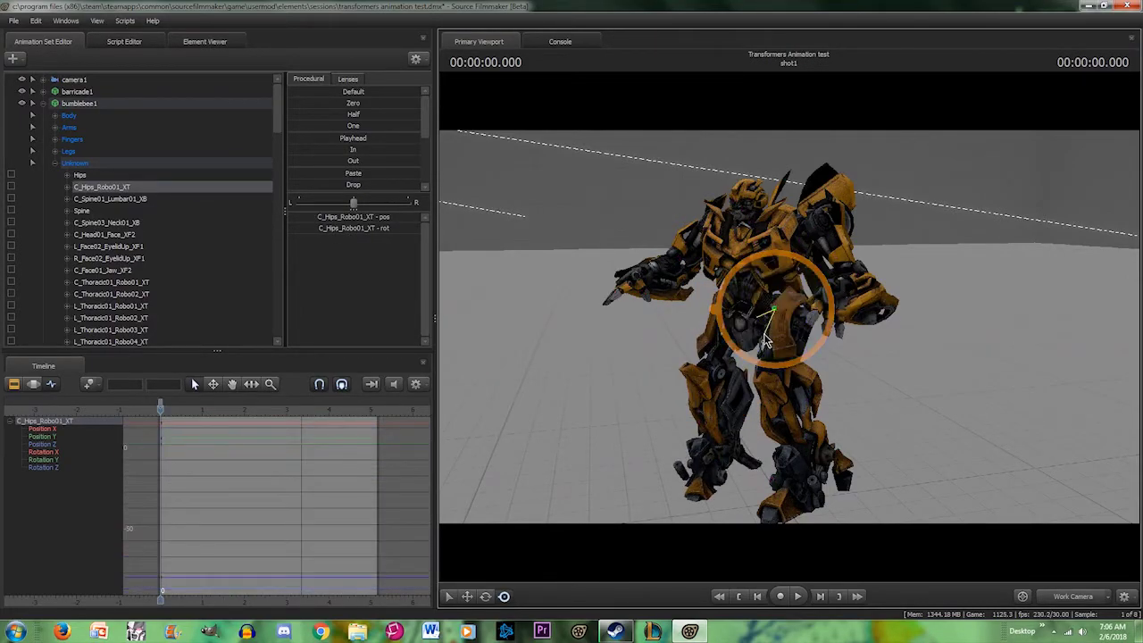
left_click(785, 342)
left_click_drag(785, 342, 803, 323)
left_click(795, 314, "ctrl")
- Rotate R_Arm02, the right forearm, L_Arm02 and L_Arm03 so both arms hang beside Bumblebee's body
left_click(717, 221, "ctrl")
left_click(703, 228, "ctrl")
left_click_drag(669, 200, 730, 261)
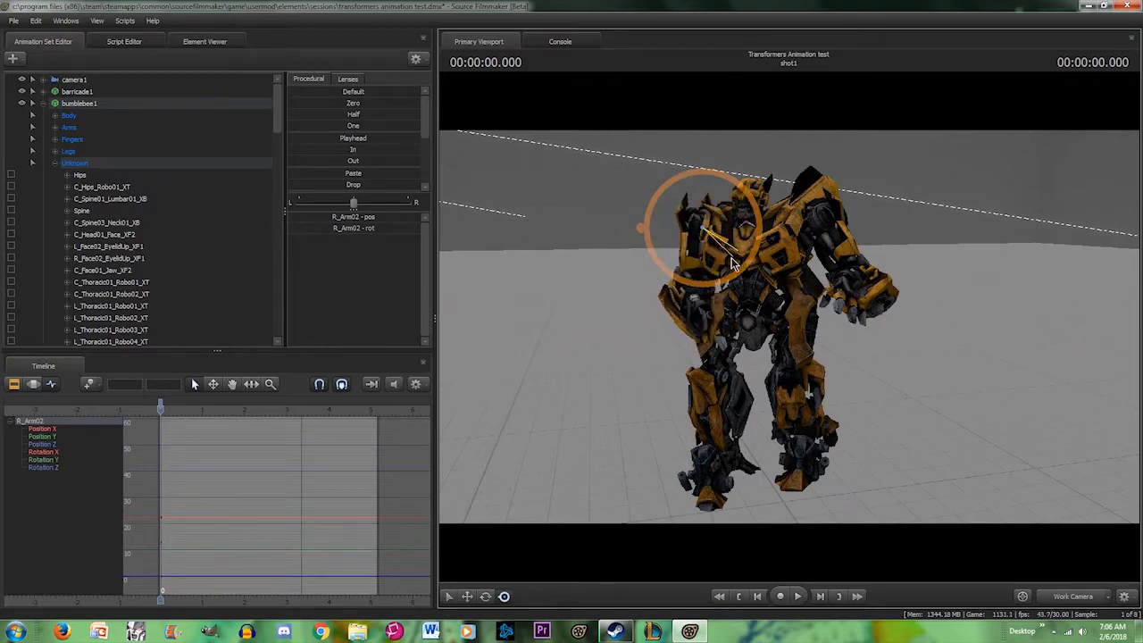
left_click(684, 271, "ctrl")
left_click(819, 221, "ctrl")
left_click(846, 275, "ctrl")
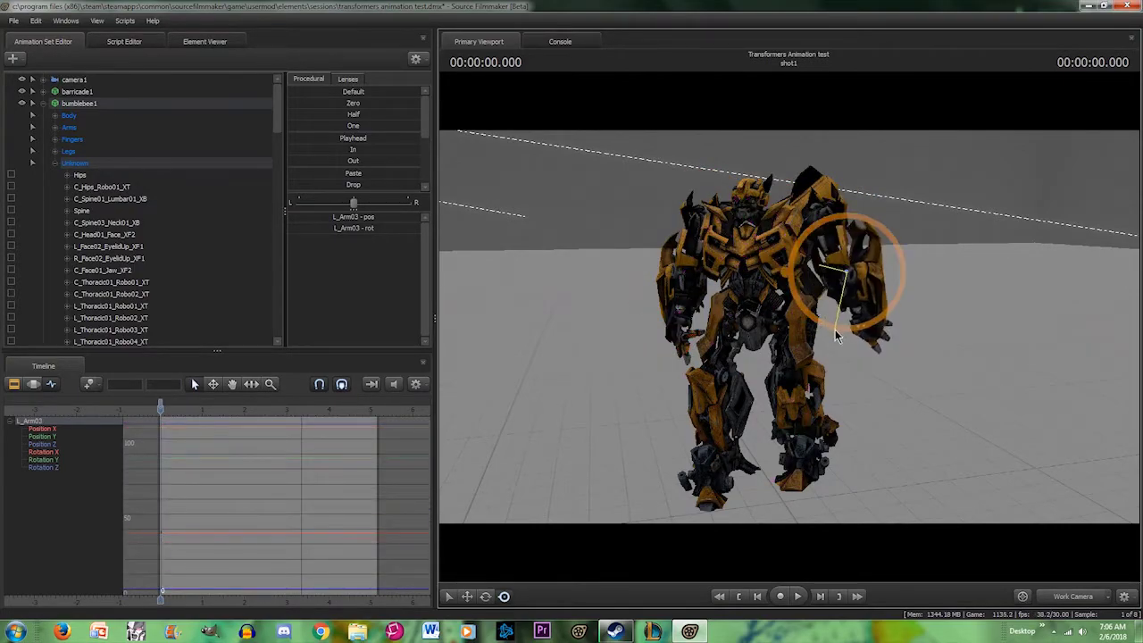
- Collapse the bumblebee1 controls, look through camera1 and reposition it to frame Bumblebee's upper body
left_click(40, 105)
left_click_drag(505, 248, 1103, 553)
left_click(1074, 596)
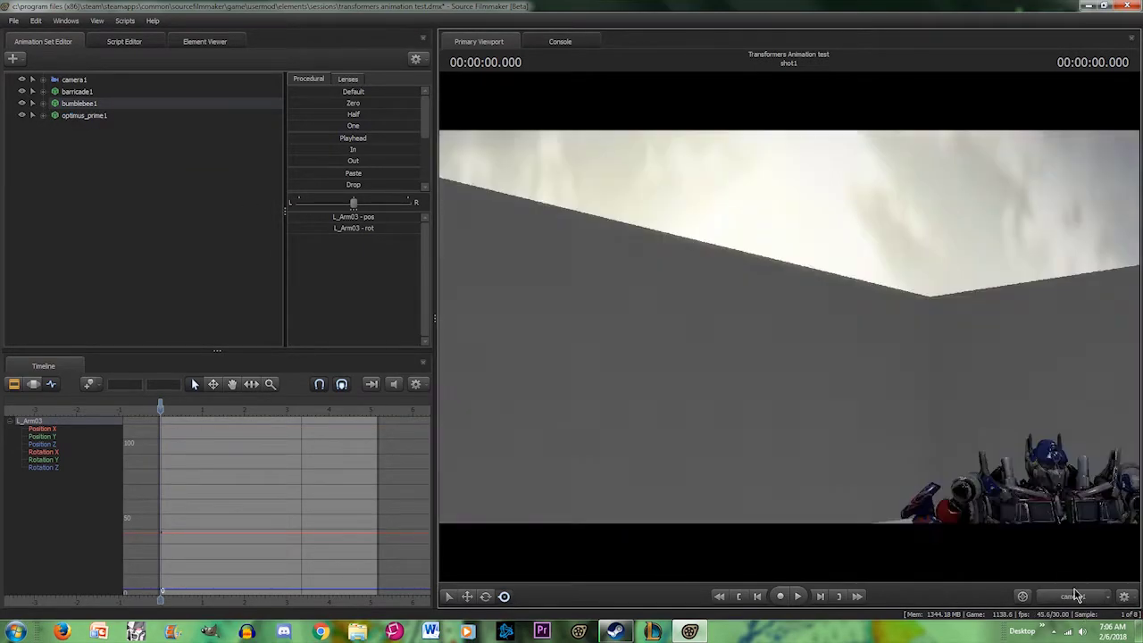
left_click(74, 80)
key("w")
mouse_move(789, 325)
left_mouse_down()
mouse_move(848, 317)
mouse_move(759, 326)
mouse_move(670, 308)
mouse_move(830, 318)
mouse_move(789, 332)
left_mouse_up()
key("d")
key("w")
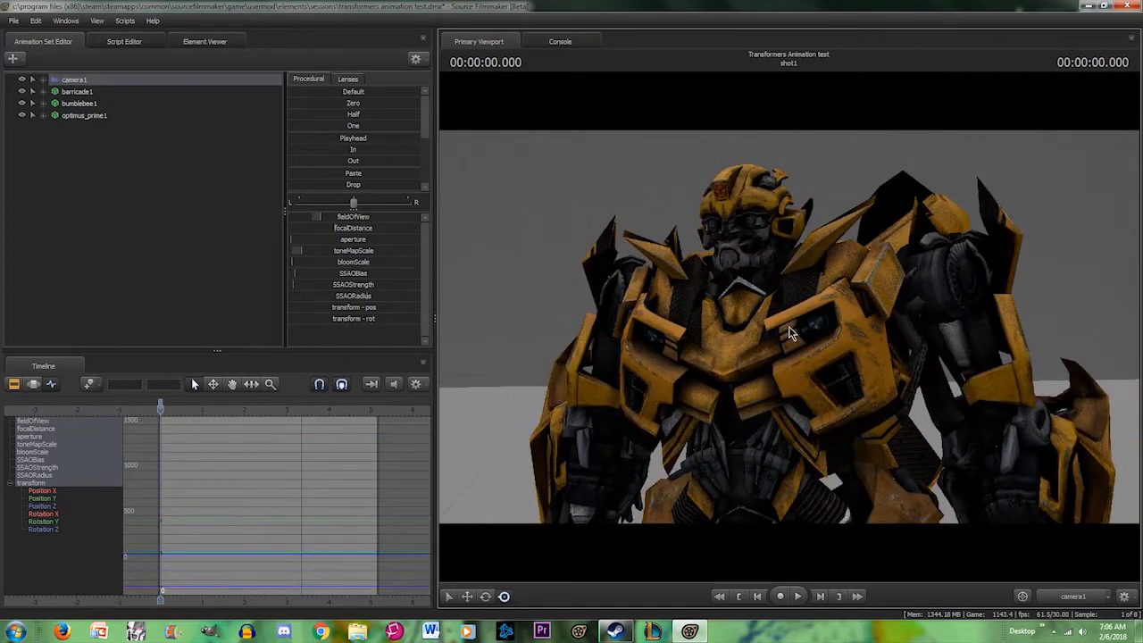
- Return to the work camera, select Bumblebee's Head bone and activate free rotation
left_click(1075, 598)
key("a")
mouse_move(1000, 498)
left_mouse_down()
mouse_move(1054, 498)
mouse_move(991, 491)
left_mouse_up()
left_click_drag(806, 336, 806, 337)
left_click_drag(752, 386, 752, 386)
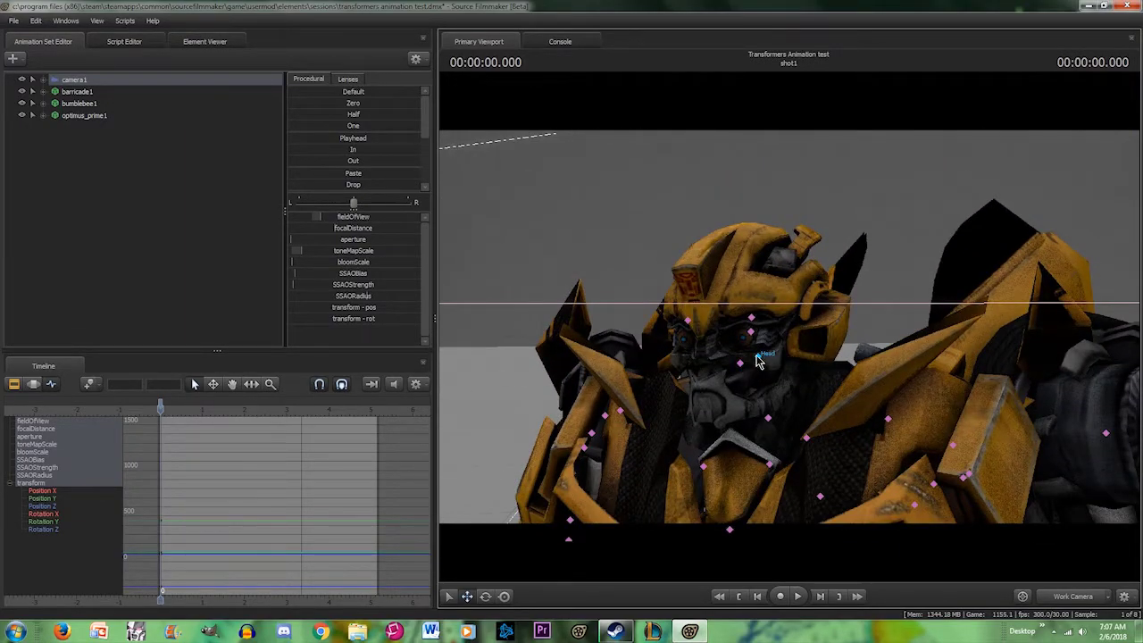
left_click(756, 355)
left_click_drag(786, 326, 786, 327)
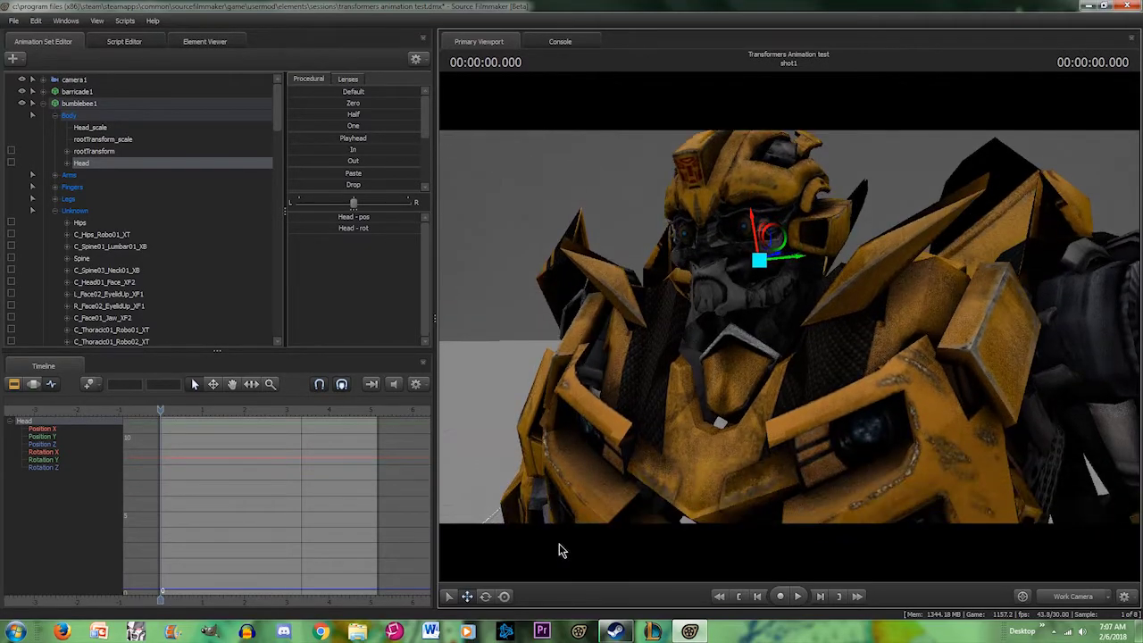
left_click(505, 596)
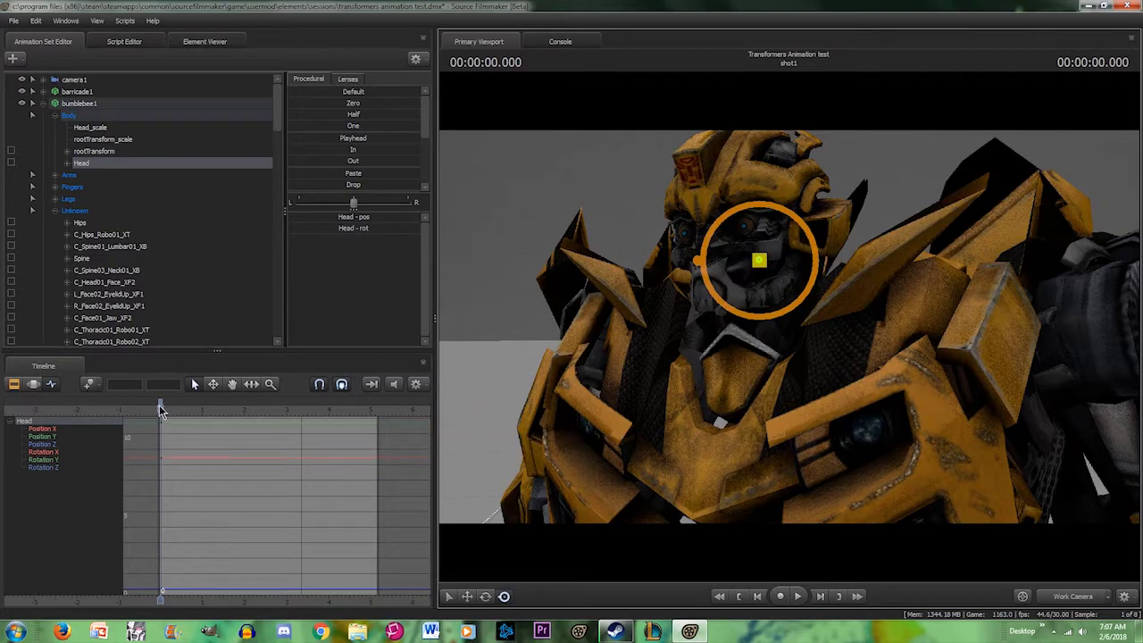
- Rotate Bumblebee's head to face the opposite side at frame 120 and play back the turn
left_click_drag(165, 417, 328, 448)
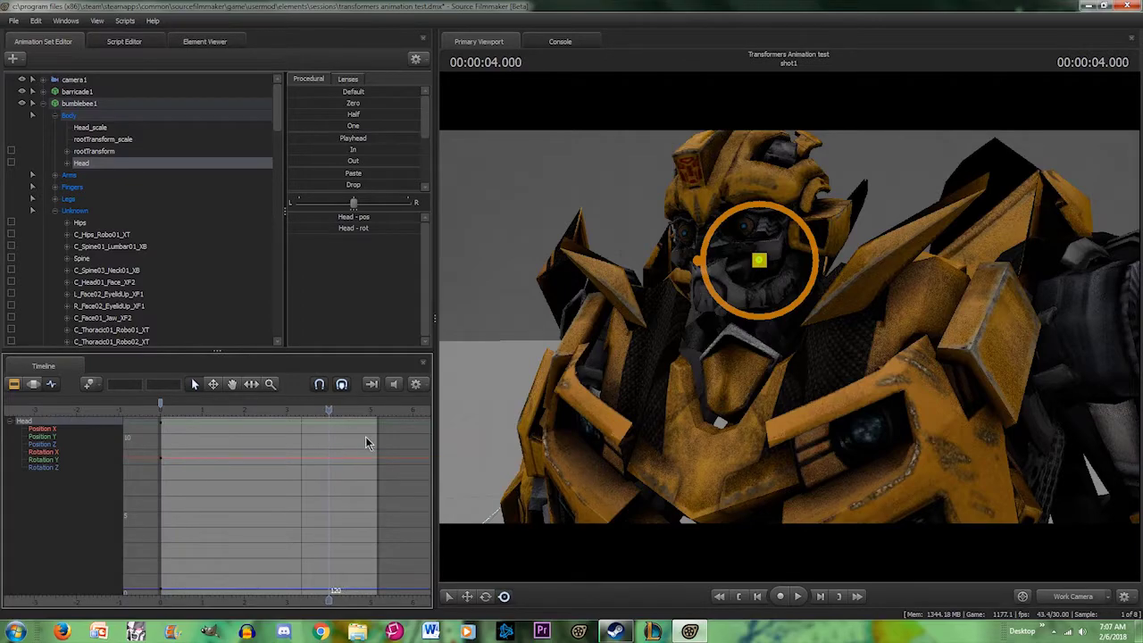
mouse_move(755, 259)
left_mouse_down()
mouse_move(748, 272)
mouse_move(761, 261)
left_mouse_up()
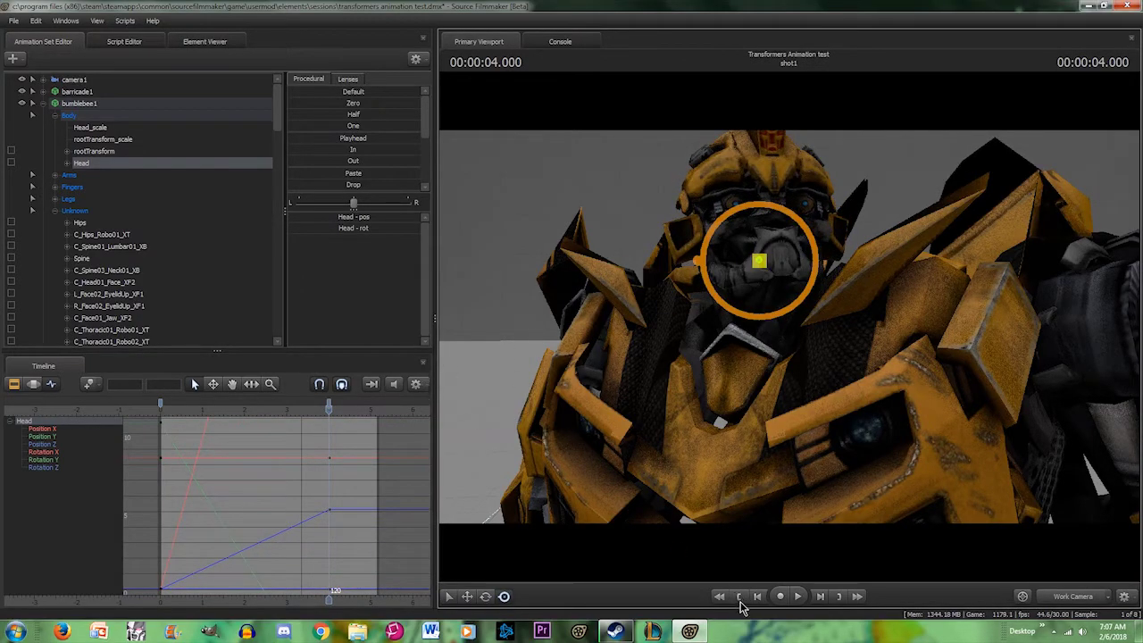
left_click(738, 598)
key("space")
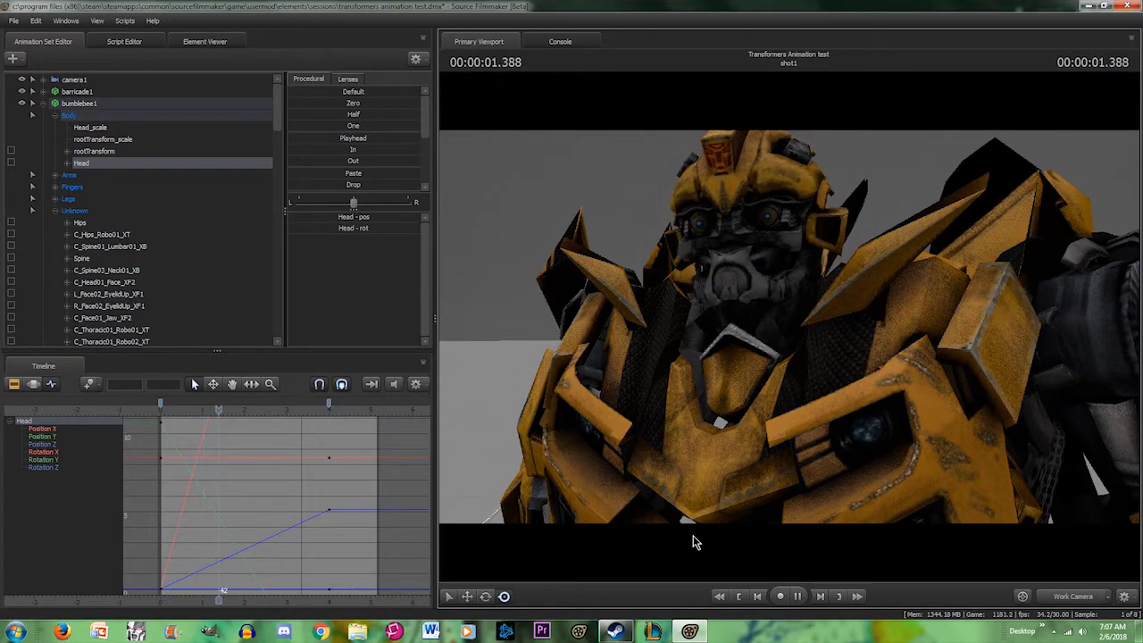
key("space")
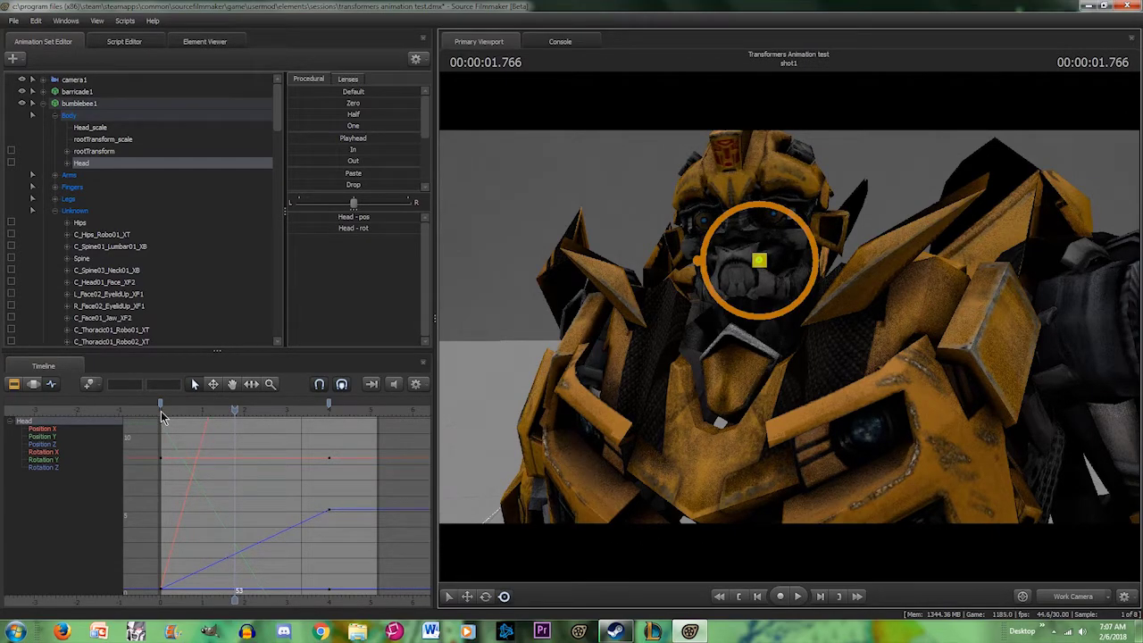
- Delete the Head bone's key at frame 120
right_click(328, 404)
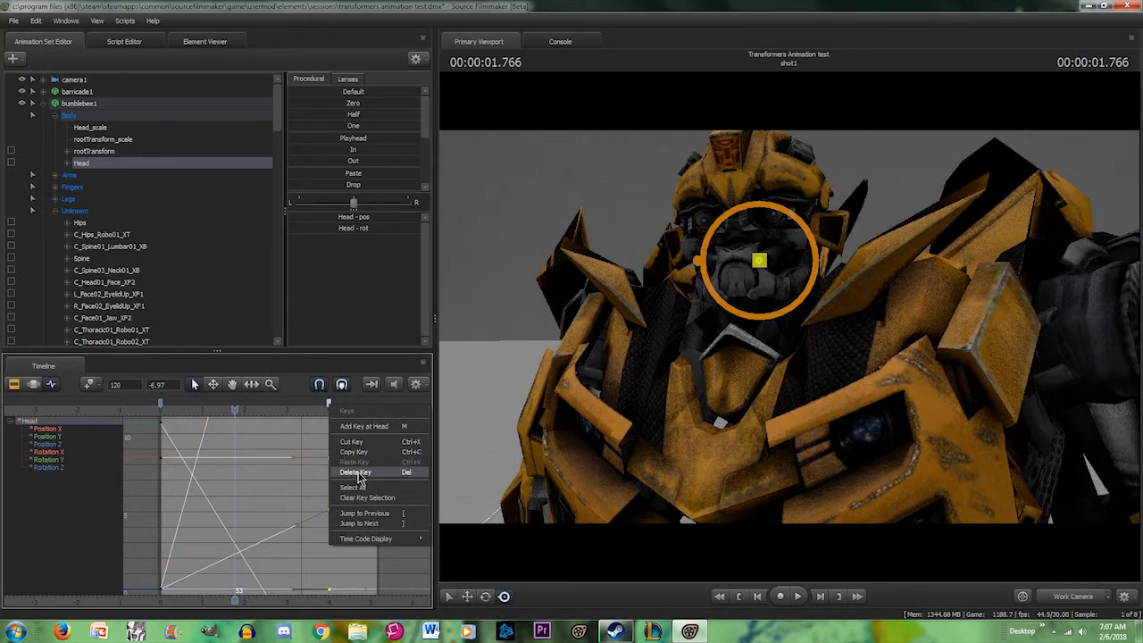
left_click(358, 472)
left_click(286, 408)
right_click(328, 401)
right_click(329, 403)
left_click(360, 473)
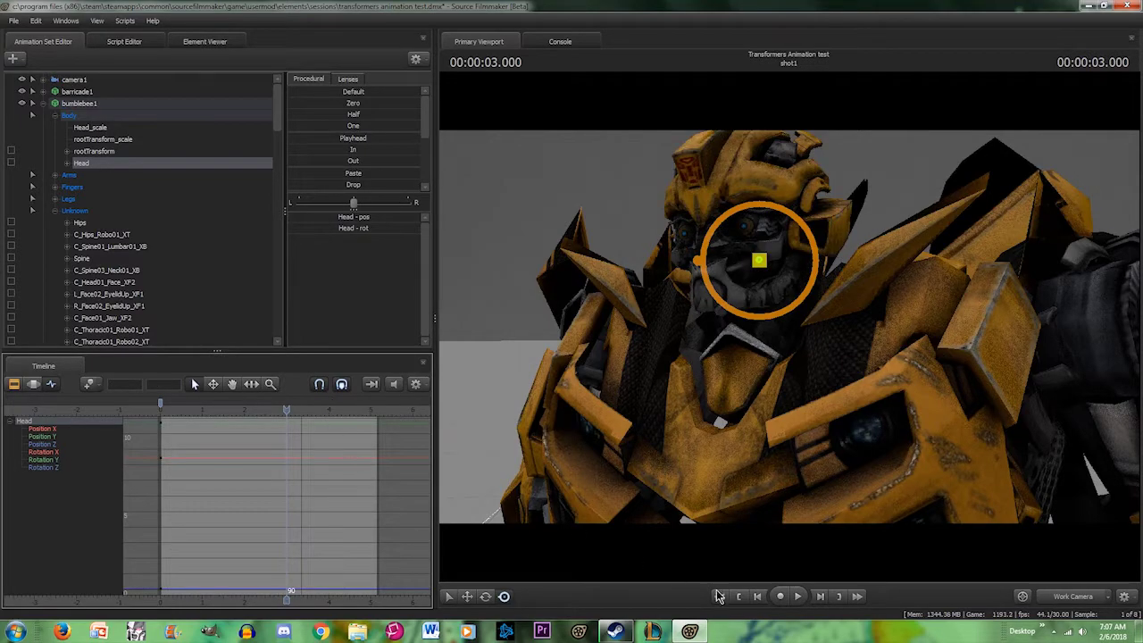
- Rotate Bumblebee's head further to one side at frame 0 and toward the opposite side at frame 15, and play the turn
left_click(740, 595)
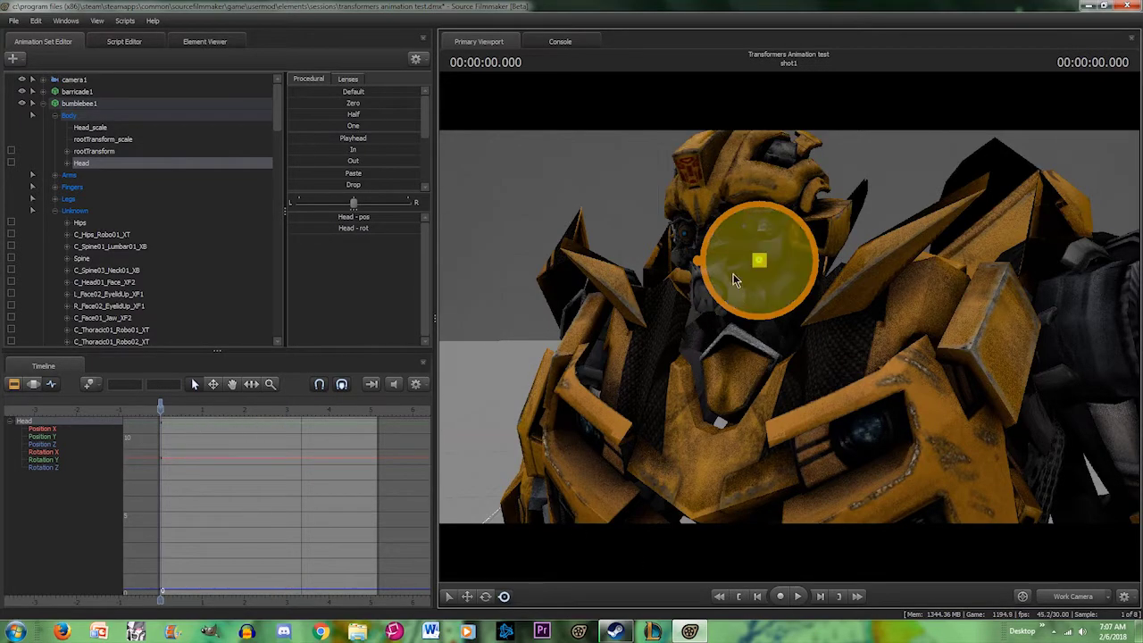
mouse_move(720, 268)
left_mouse_down()
mouse_move(761, 271)
mouse_move(728, 268)
left_mouse_up()
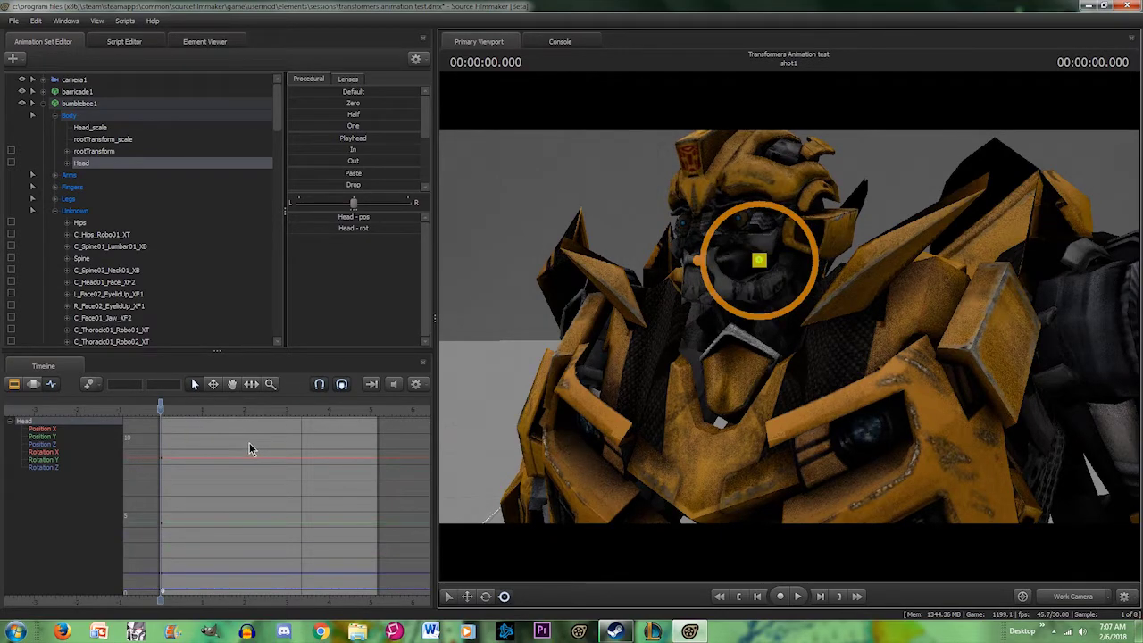
scroll(195, 423, "up", 3)
scroll(217, 432, "down", 3)
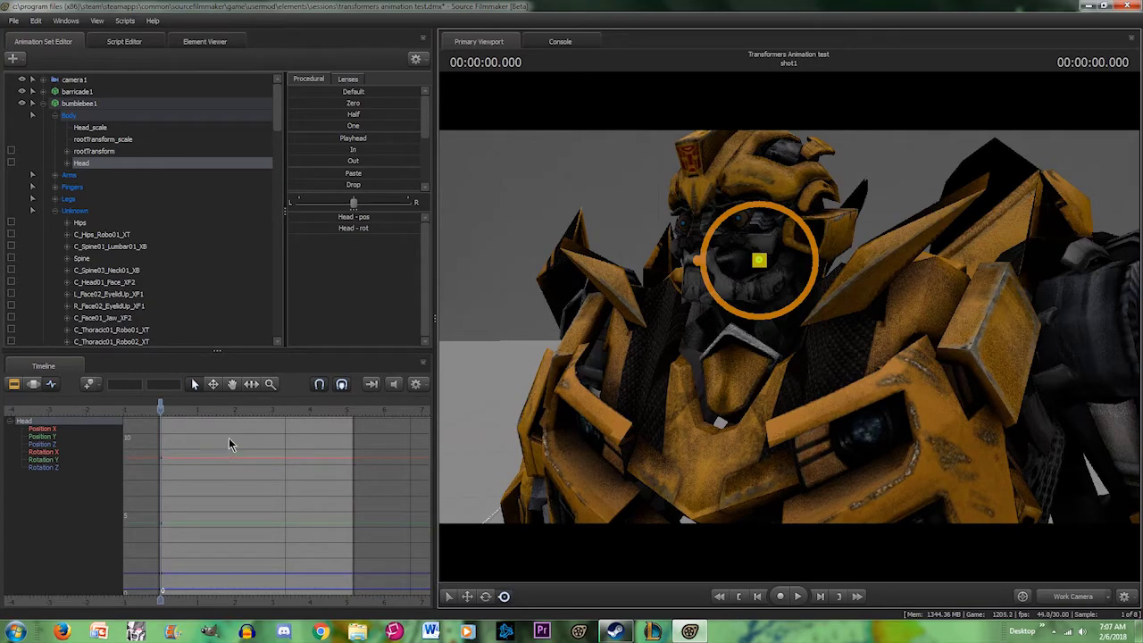
scroll(228, 438, "up", 4)
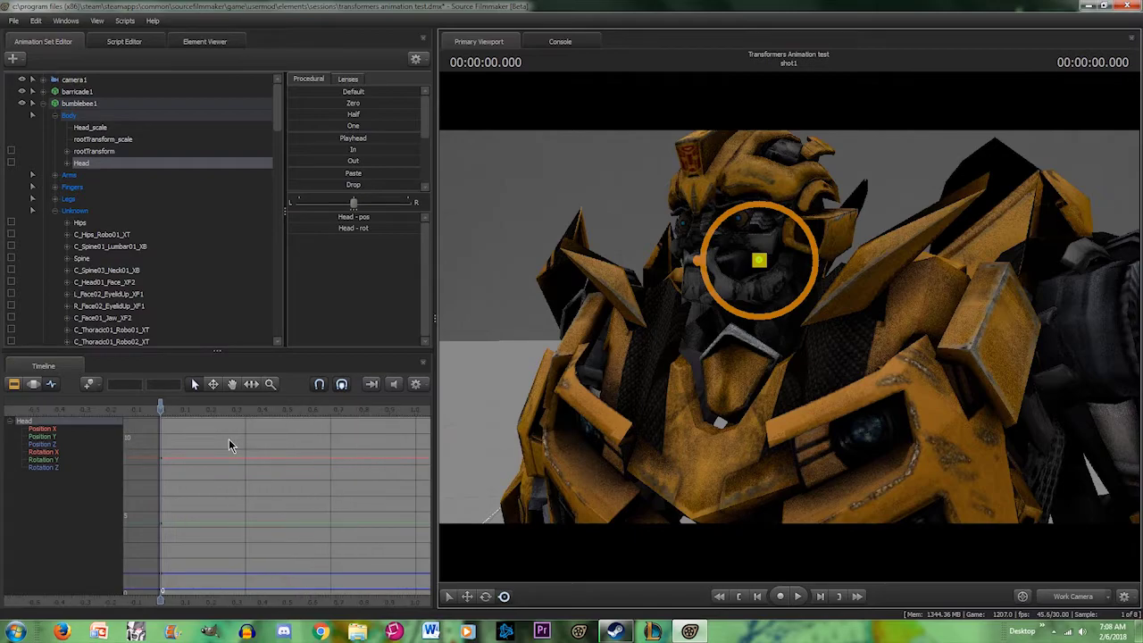
scroll(228, 444, "up", 4)
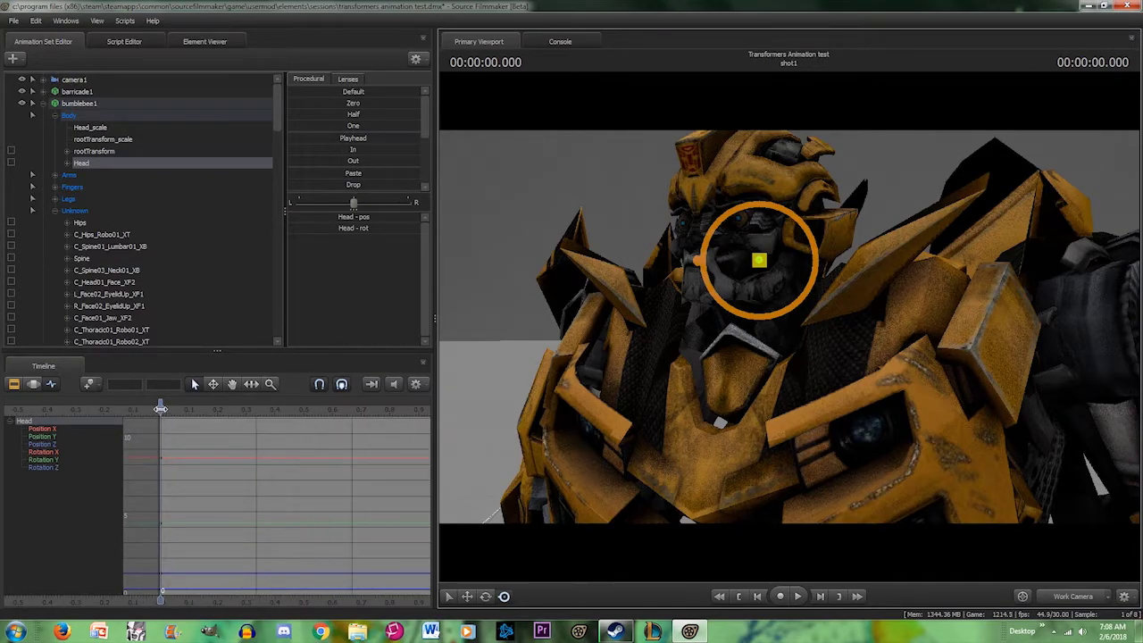
scroll(282, 420, "down", 1)
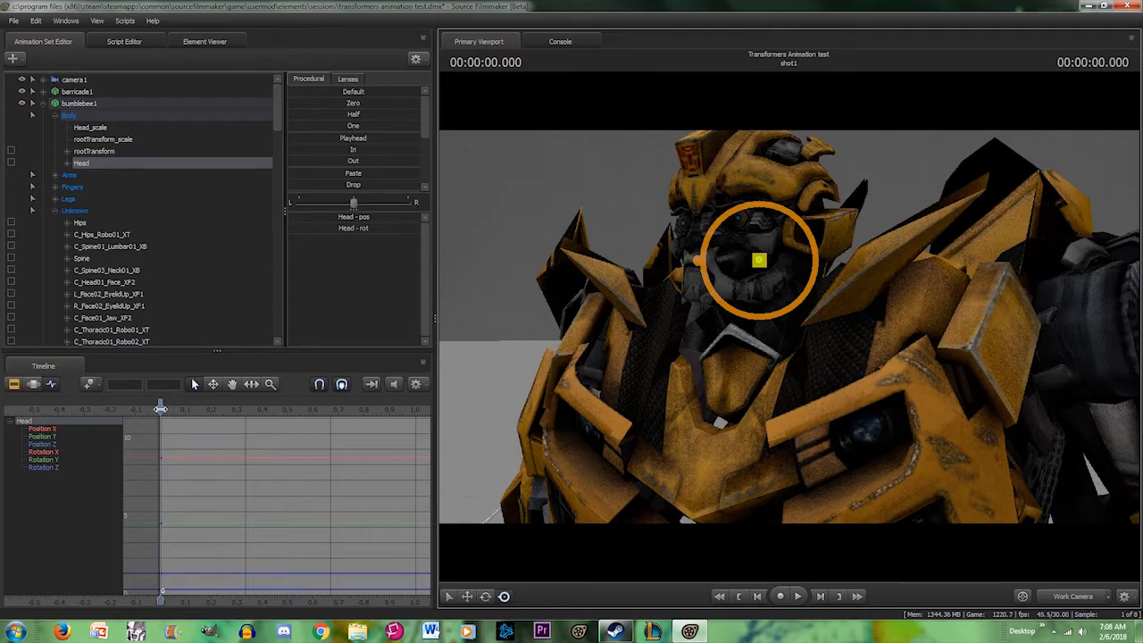
left_click_drag(161, 408, 287, 430)
left_click_drag(708, 268, 773, 268)
key("space")
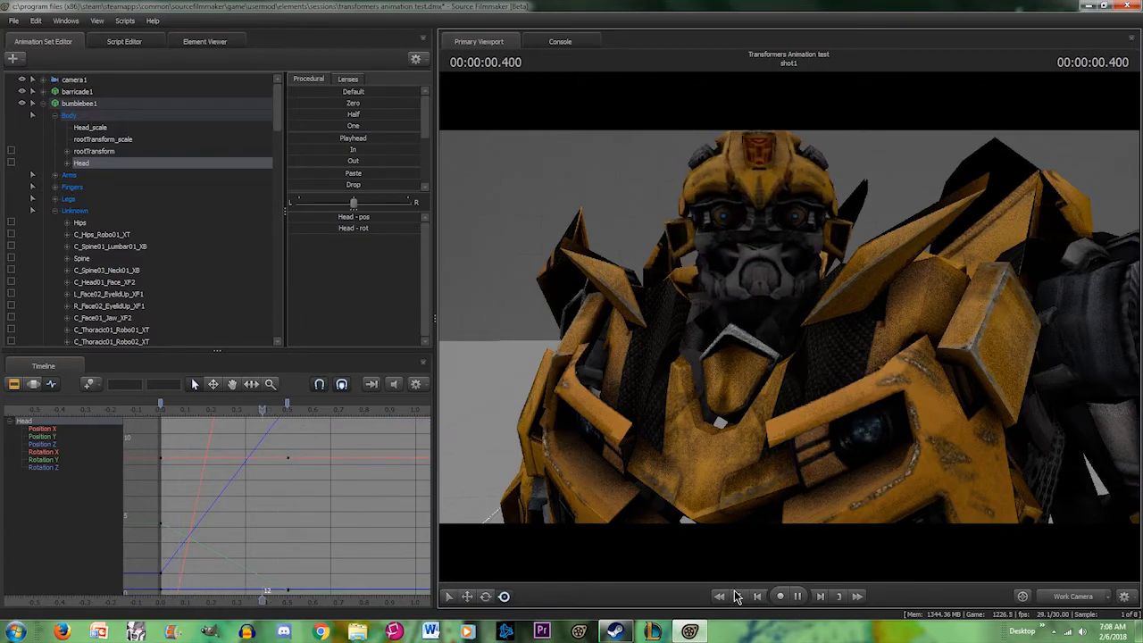
left_click(738, 596)
- Move the head's second key from frame 15 to frame 30 and play back the slower turn
scroll(288, 457, "down", 1)
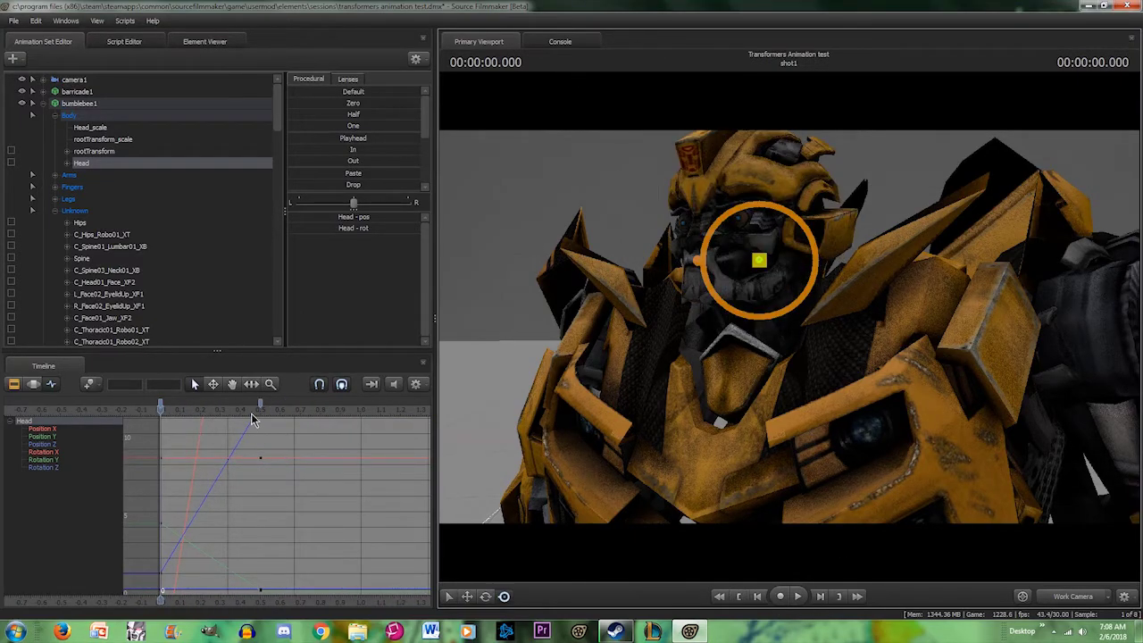
left_click(260, 404)
left_click_drag(263, 403, 360, 404)
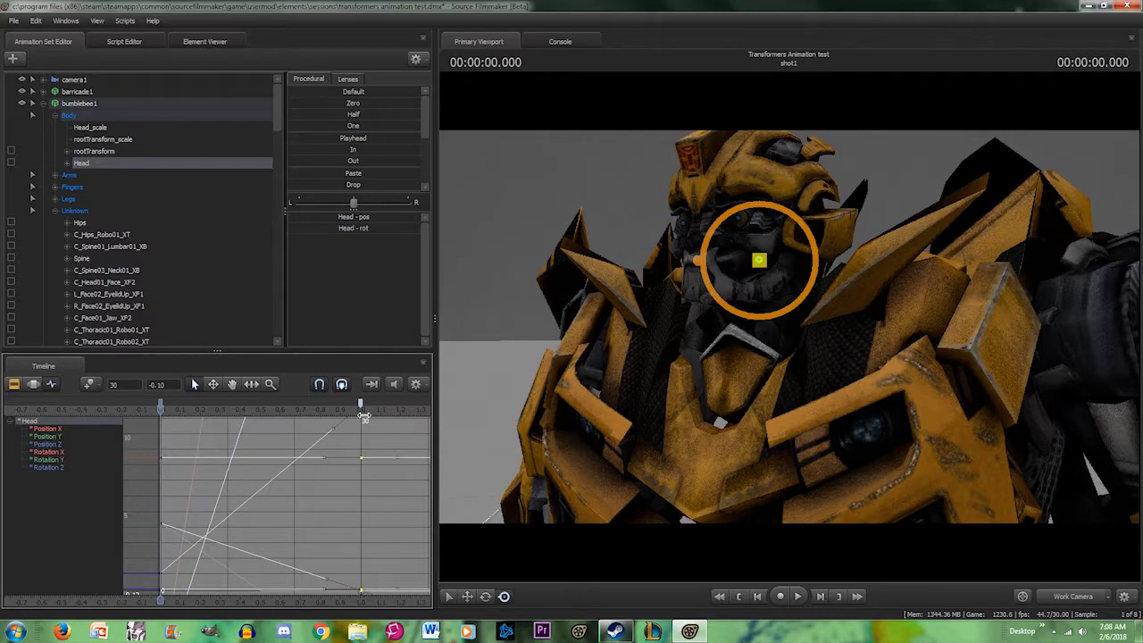
key("space")
left_click(738, 596)
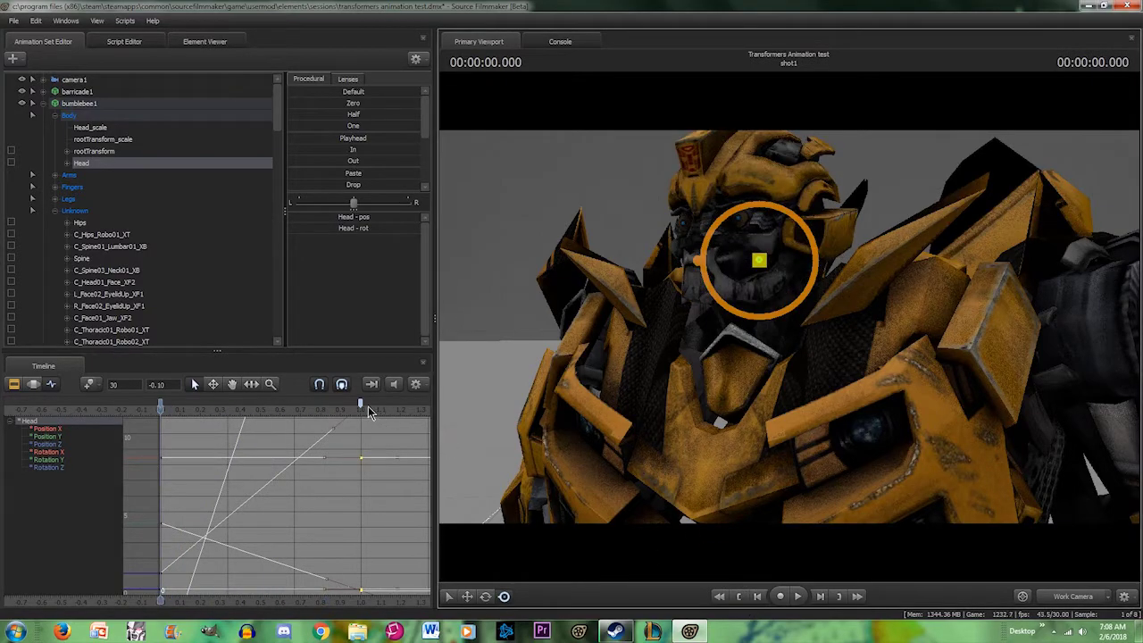
- Move the head's second key back to frame 15 and on to frame 3, and replay the fast turn from the start
mouse_move(358, 404)
left_mouse_down()
mouse_move(262, 421)
mouse_move(259, 434)
left_mouse_up()
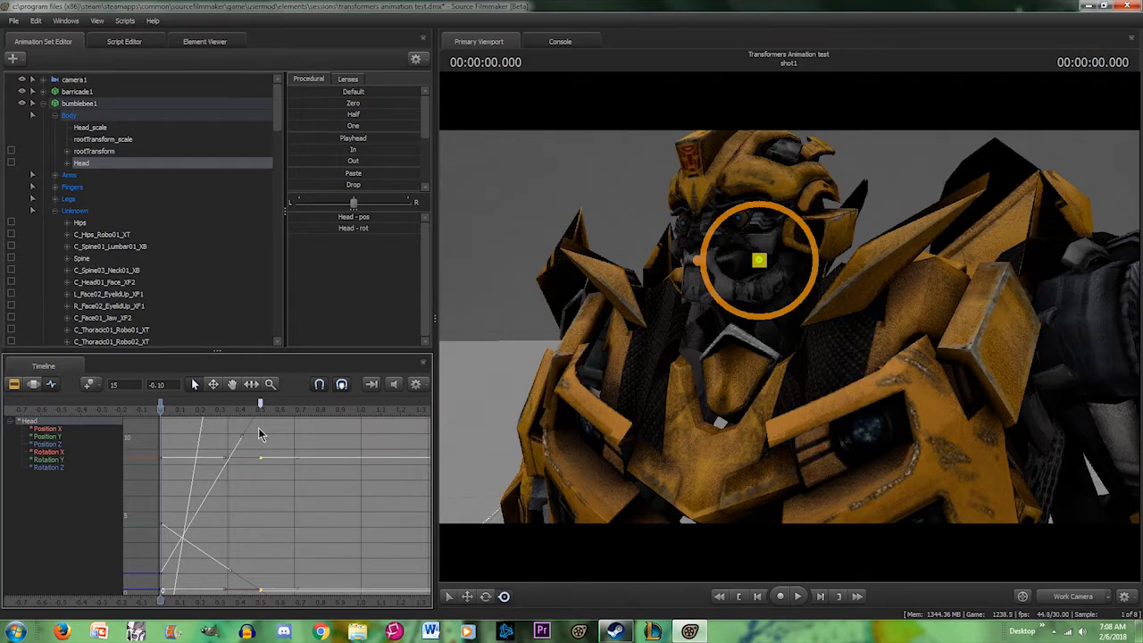
left_click(259, 407)
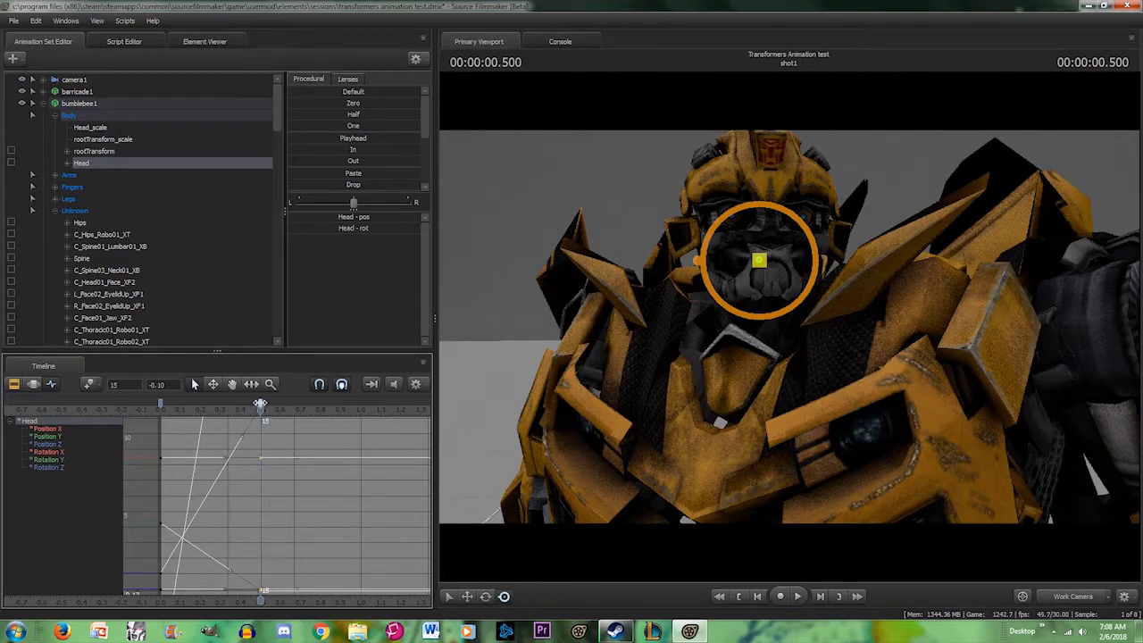
mouse_move(263, 403)
left_mouse_down()
mouse_move(407, 405)
mouse_move(168, 414)
mouse_move(266, 412)
mouse_move(260, 426)
mouse_move(258, 408)
mouse_move(177, 422)
left_mouse_up()
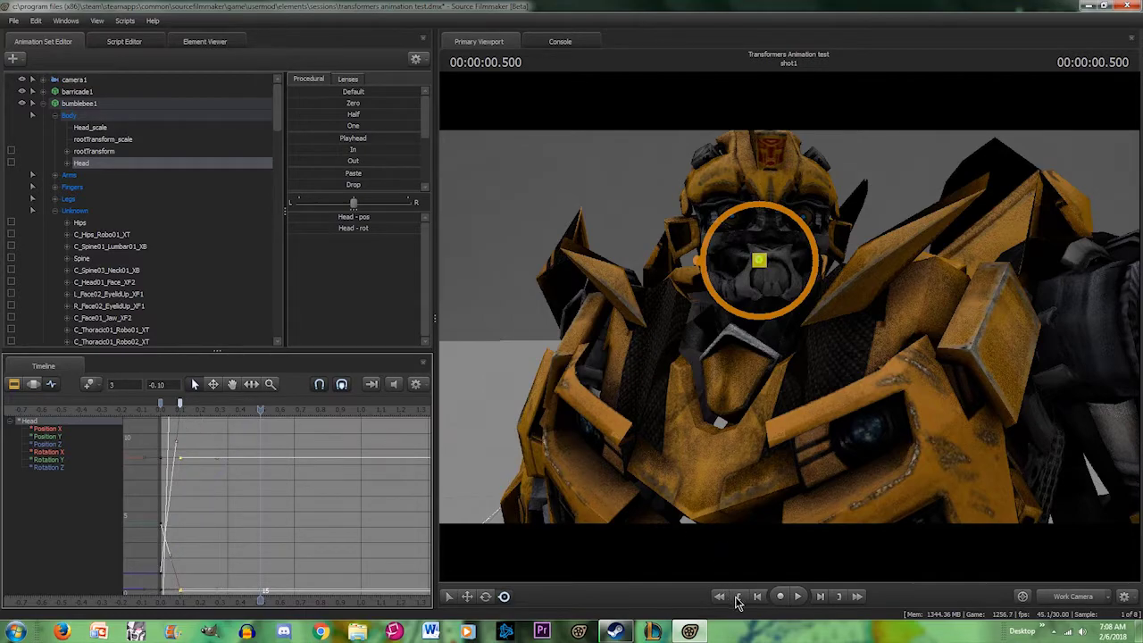
left_click(737, 596)
left_click(736, 598)
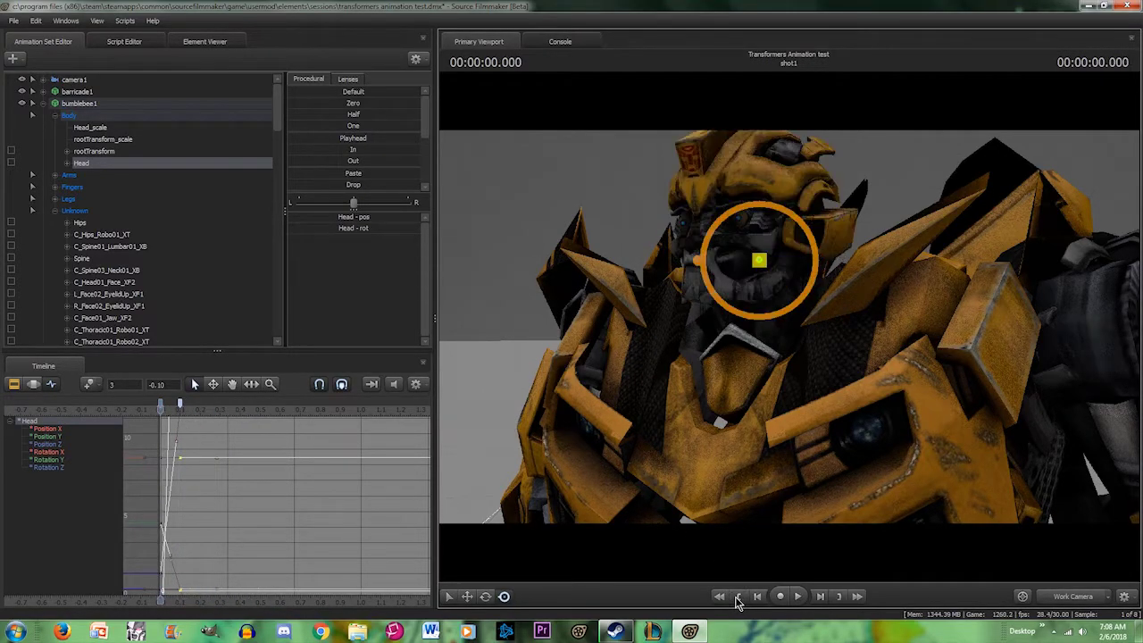
key("space")
left_click(736, 597)
key("space")
left_click(736, 597)
key("space")
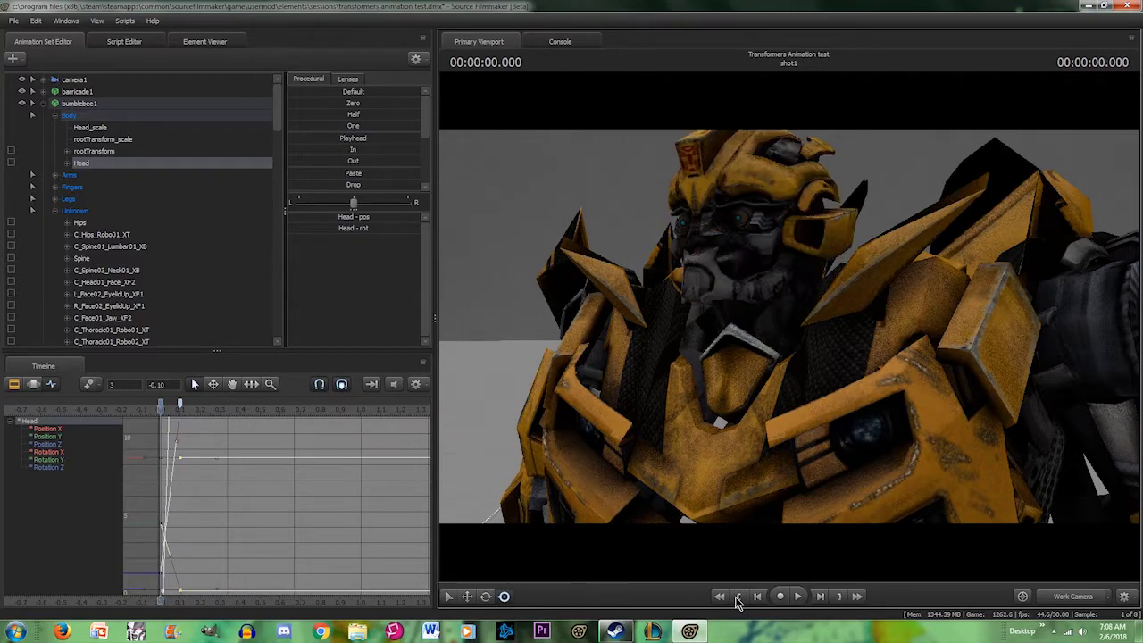
- Move the head's second key to frame 30, play the turn and return to the start of the shot
mouse_move(179, 404)
left_mouse_down()
mouse_move(348, 406)
mouse_move(359, 431)
left_mouse_up()
key("space")
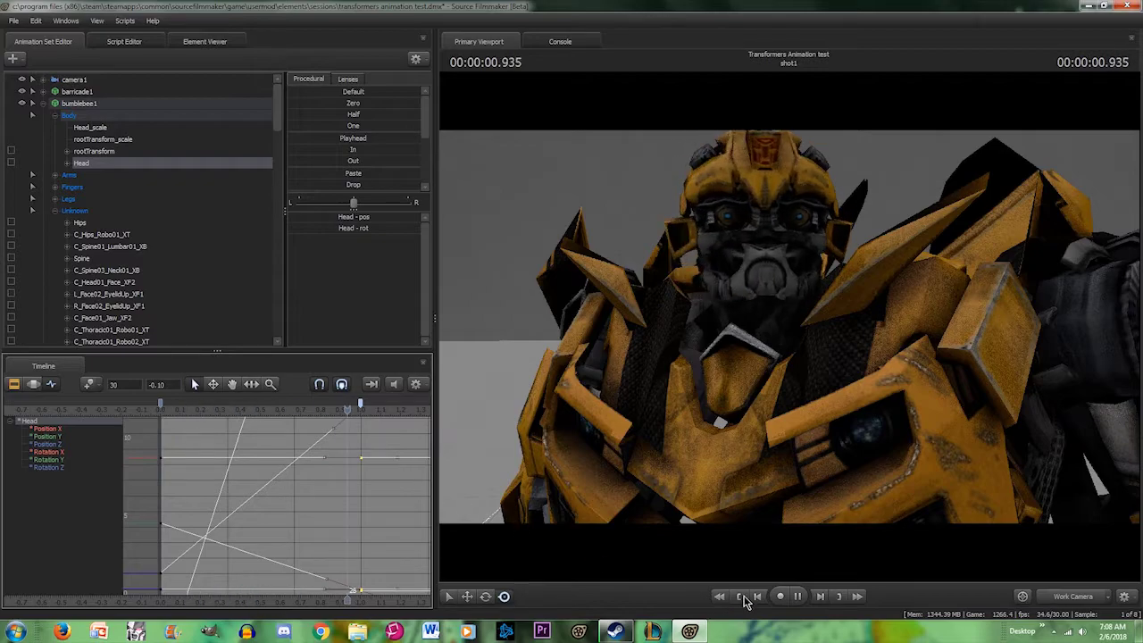
left_click(740, 596)
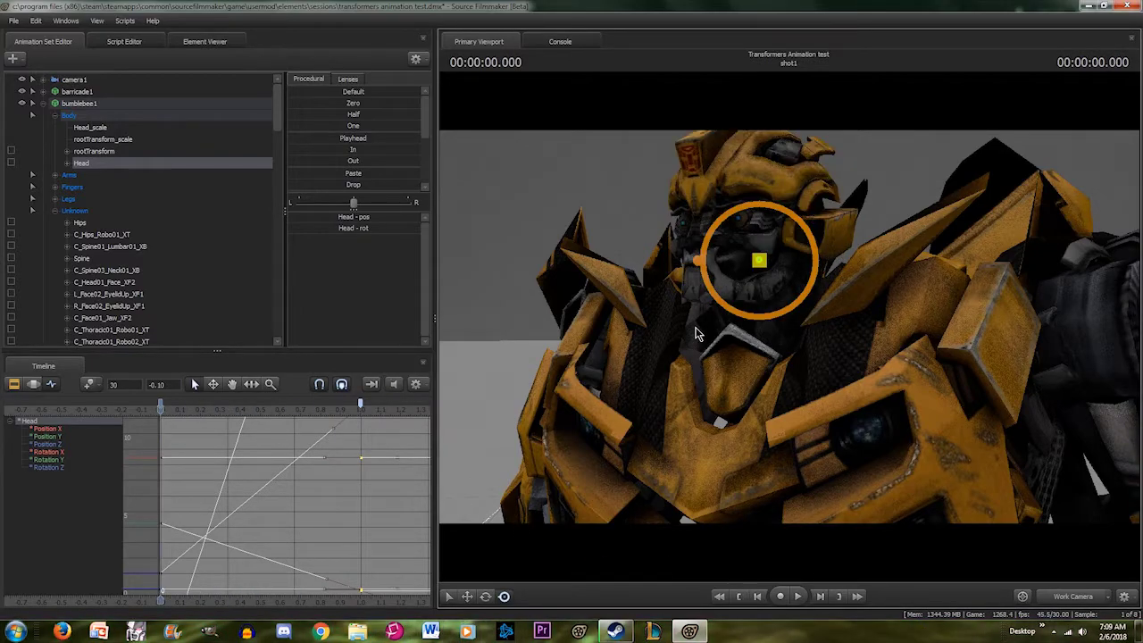
- Replay the head turn with Bumblebee's spine selected, and rotate the spine toward the other side at frame 30
left_click_drag(1050, 535, 828, 357)
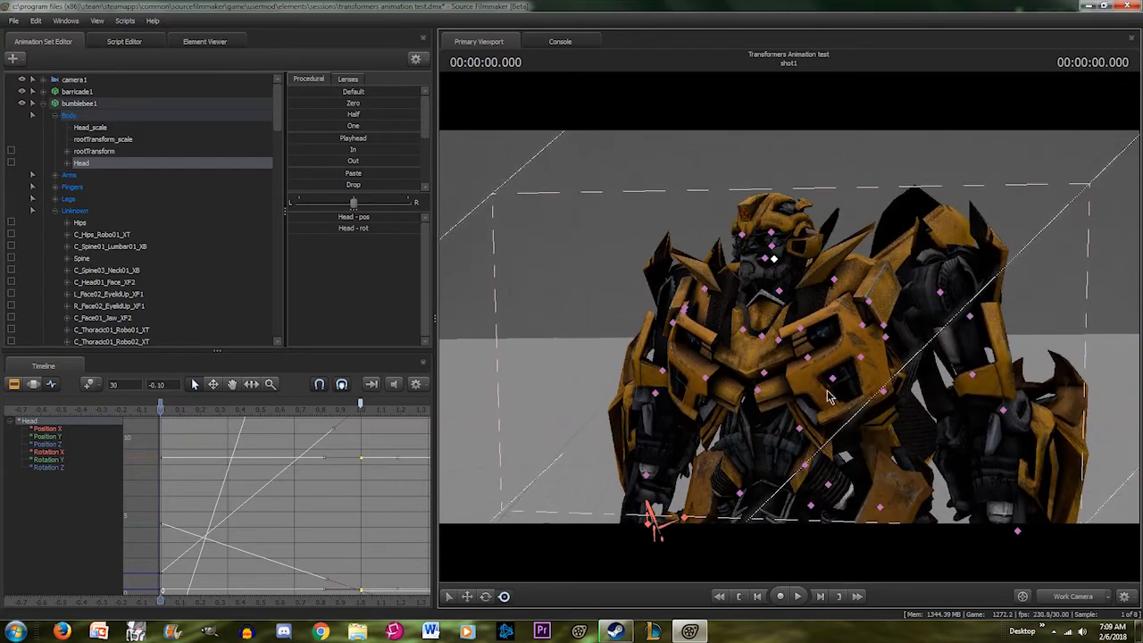
left_click(801, 428)
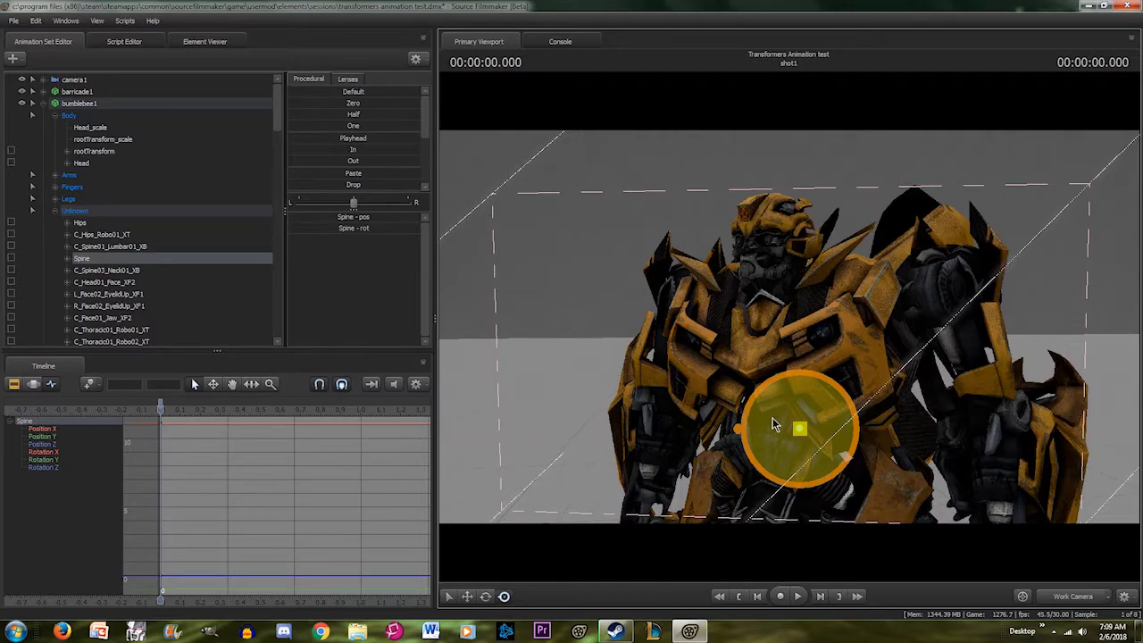
key("space")
key("space")
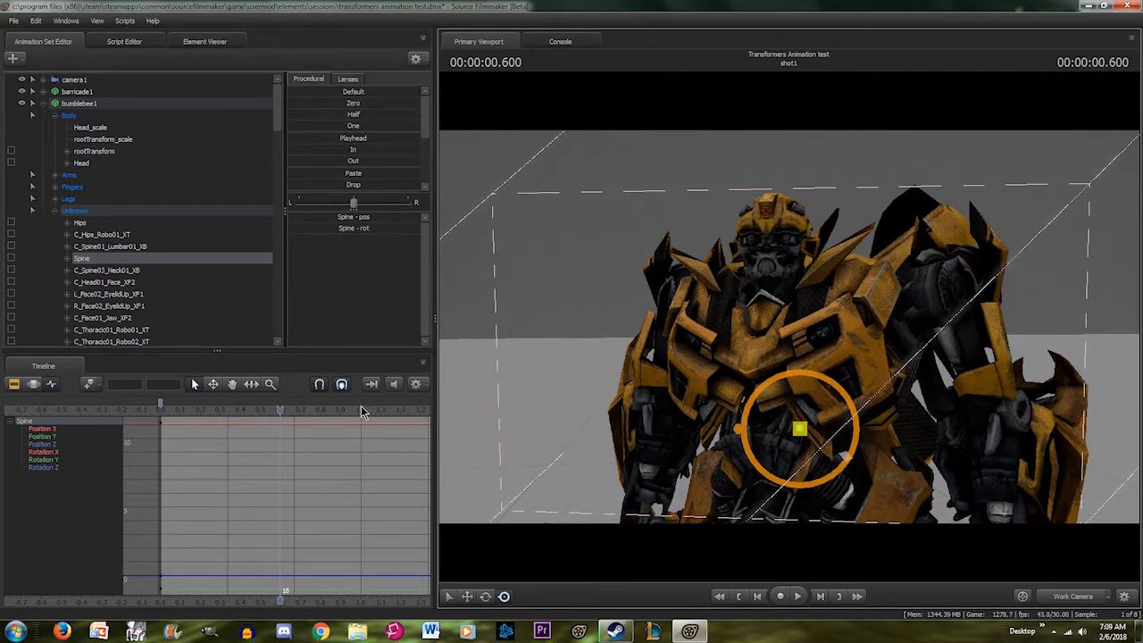
key("space")
left_click(738, 596)
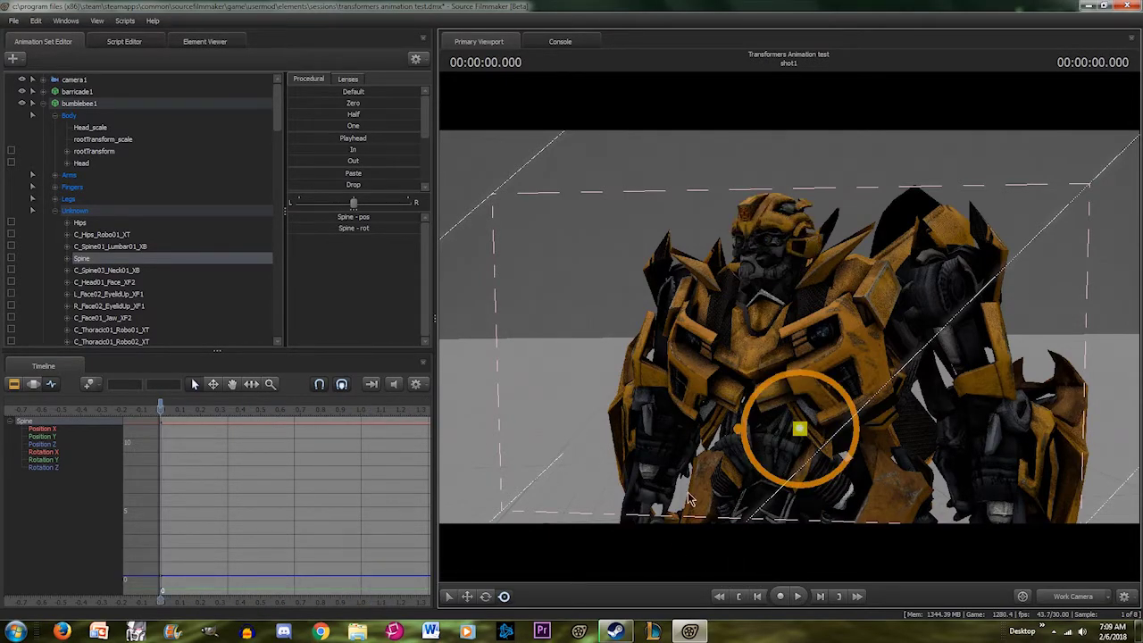
left_click_drag(157, 411, 358, 438)
left_click_drag(798, 428, 776, 429)
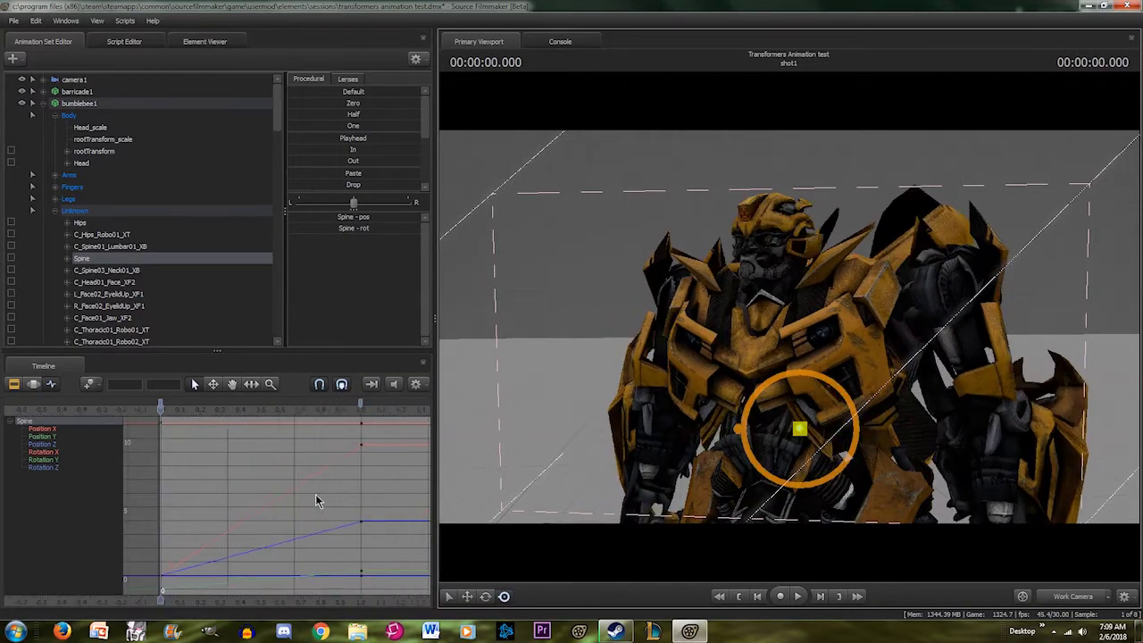
- Move the spine's first key from frame 0 to frame 12, play the shot and return to the start
scroll(223, 453, "up", 1)
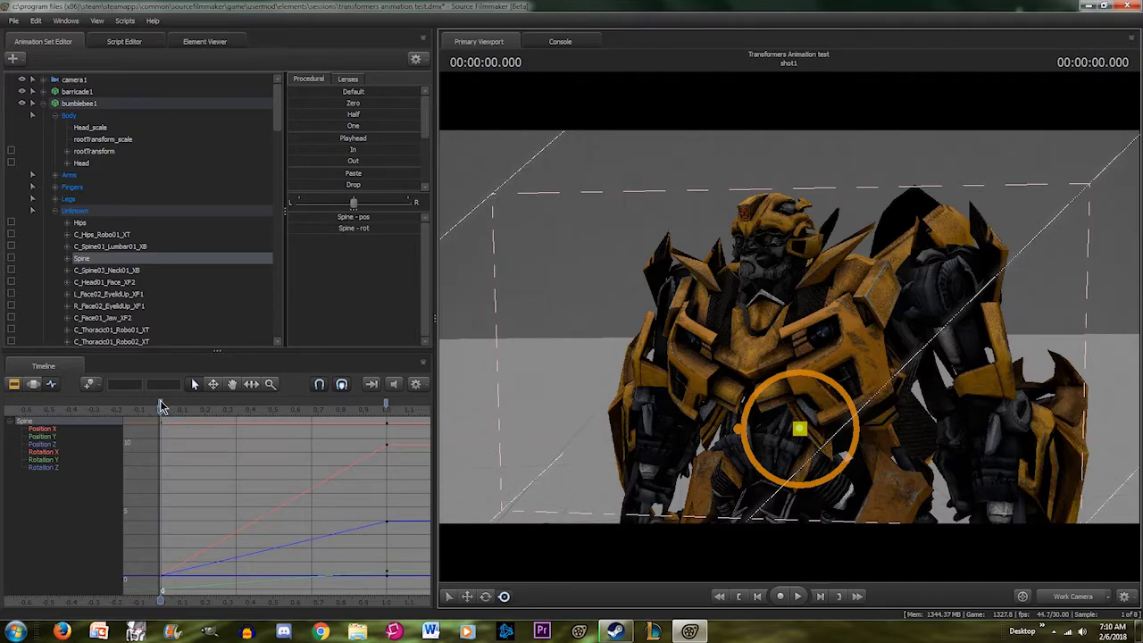
left_click_drag(161, 402, 258, 405)
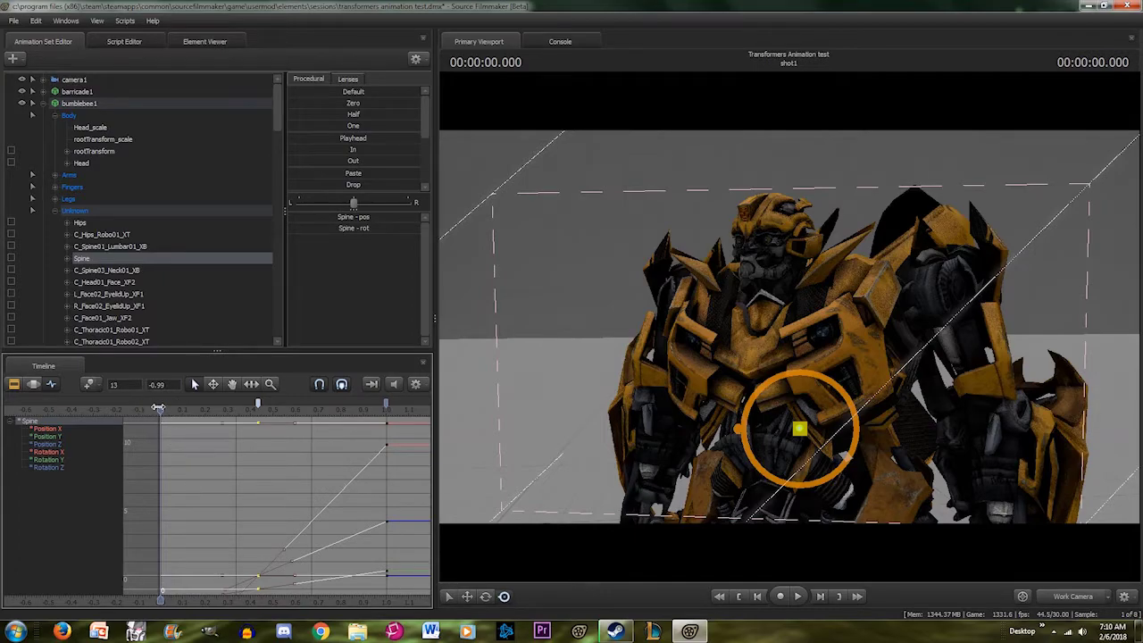
mouse_move(161, 414)
left_mouse_down()
mouse_move(353, 415)
mouse_move(159, 434)
left_mouse_up()
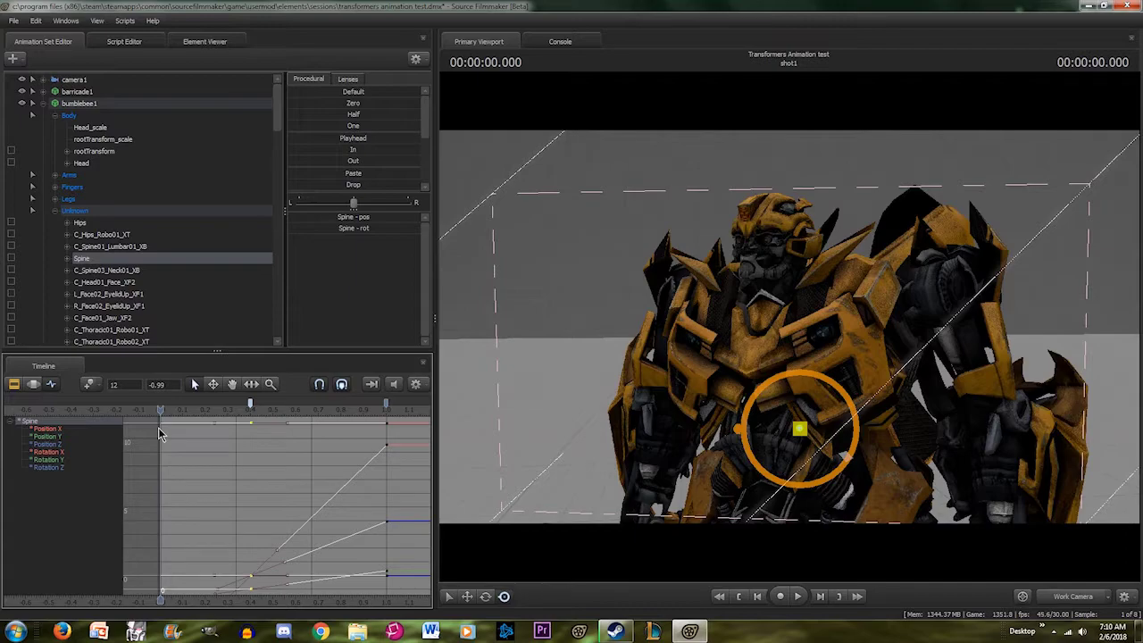
key("space")
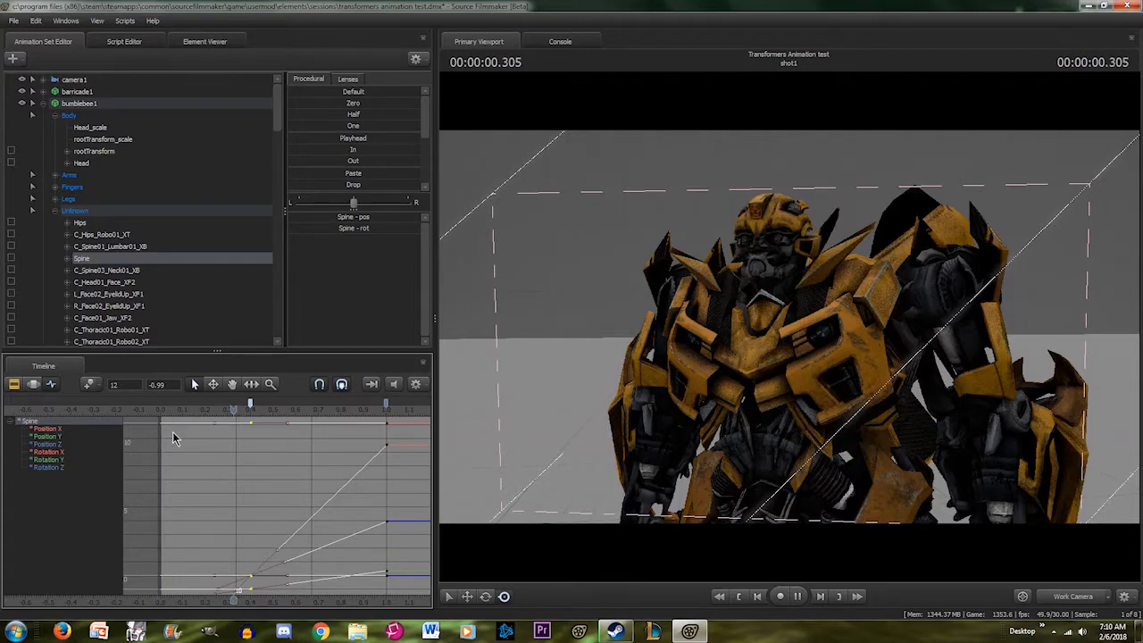
left_click(737, 596)
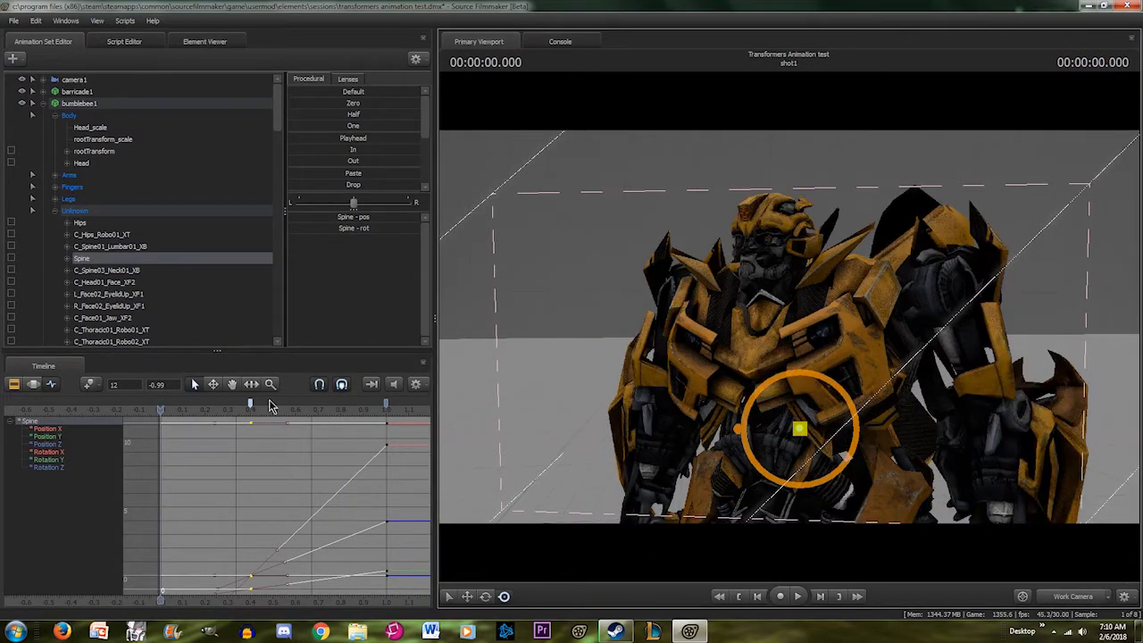
- Move the spine's first key to frame 6, play back the offset torso turn and return to the start
left_click_drag(250, 407, 203, 422)
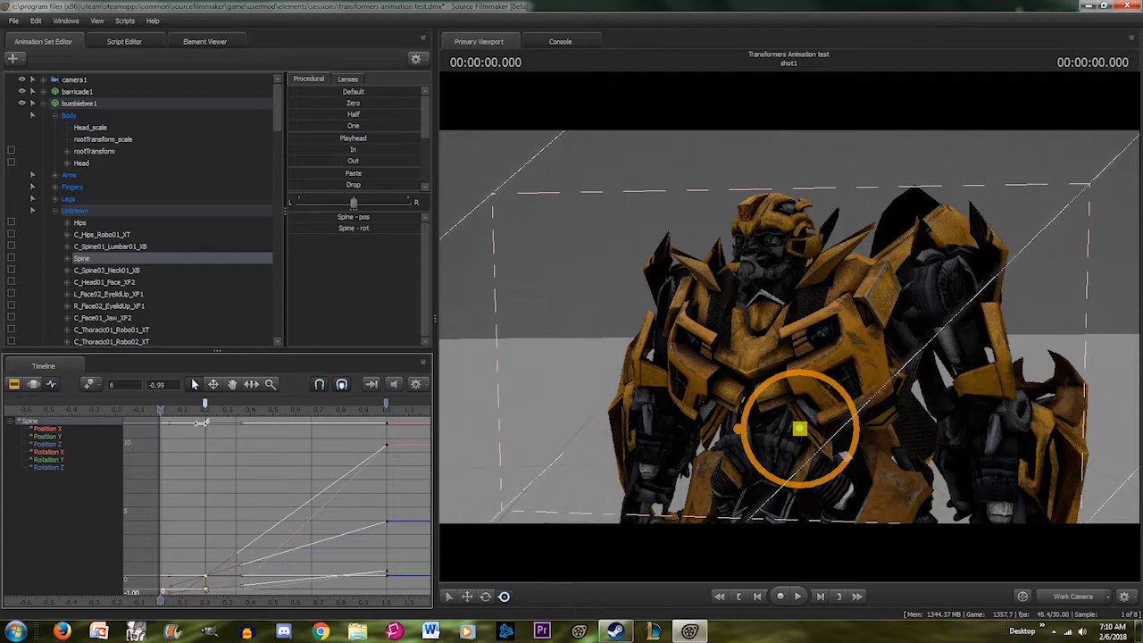
key("space")
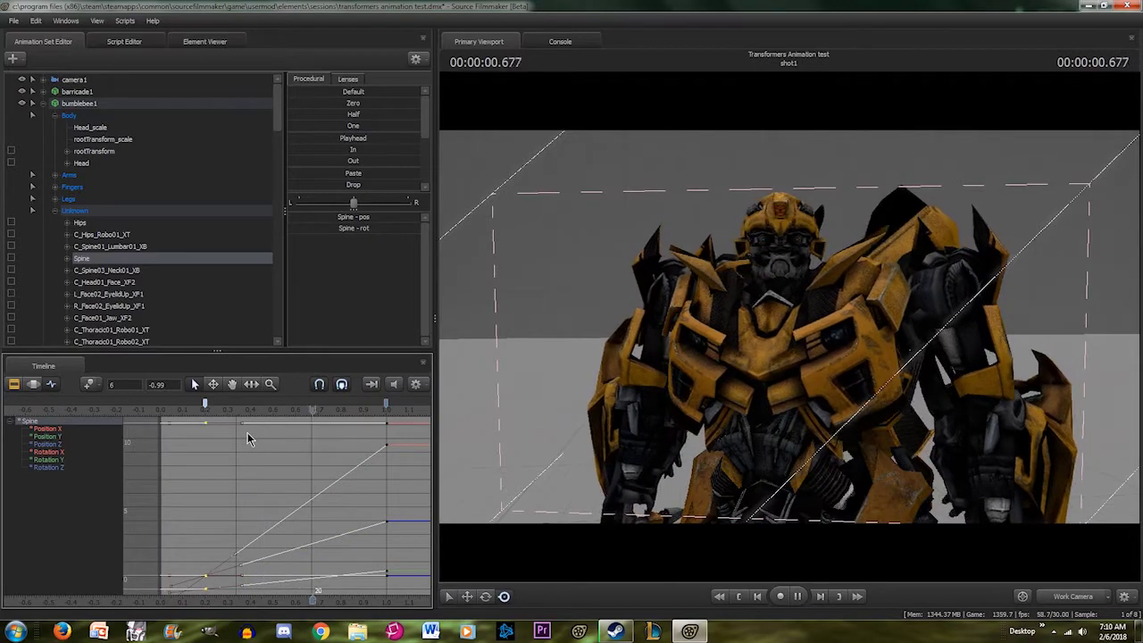
left_click(736, 597)
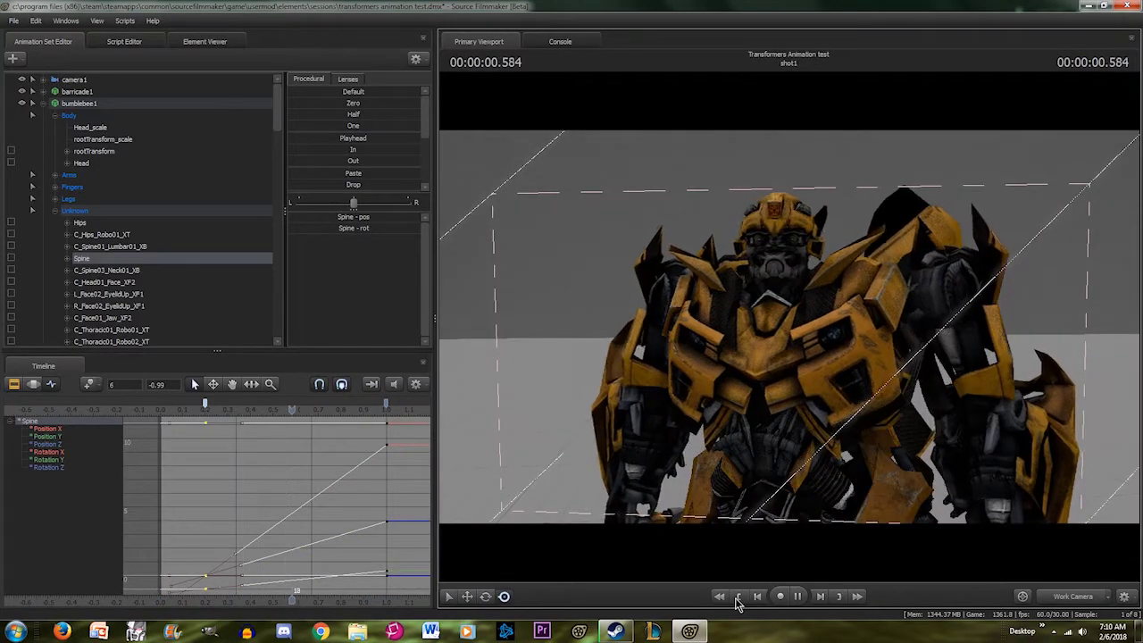
left_click(738, 596)
left_click(737, 598)
left_click(737, 598)
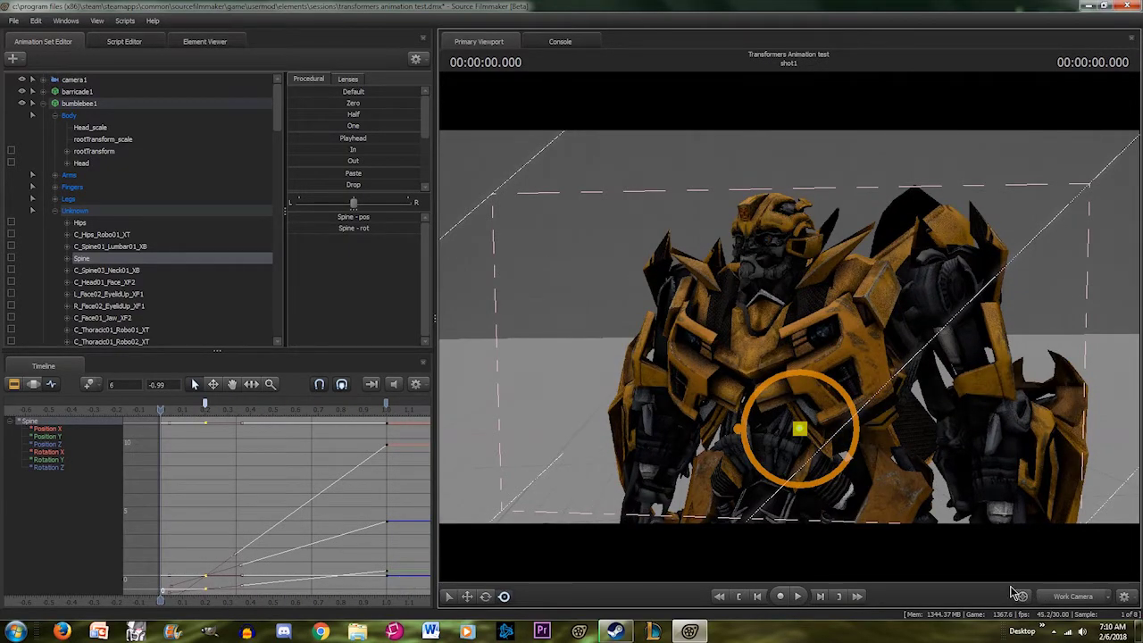
- Collapse the bumblebee1 animation set and move the spine's first key back to frame 0
left_click(43, 103)
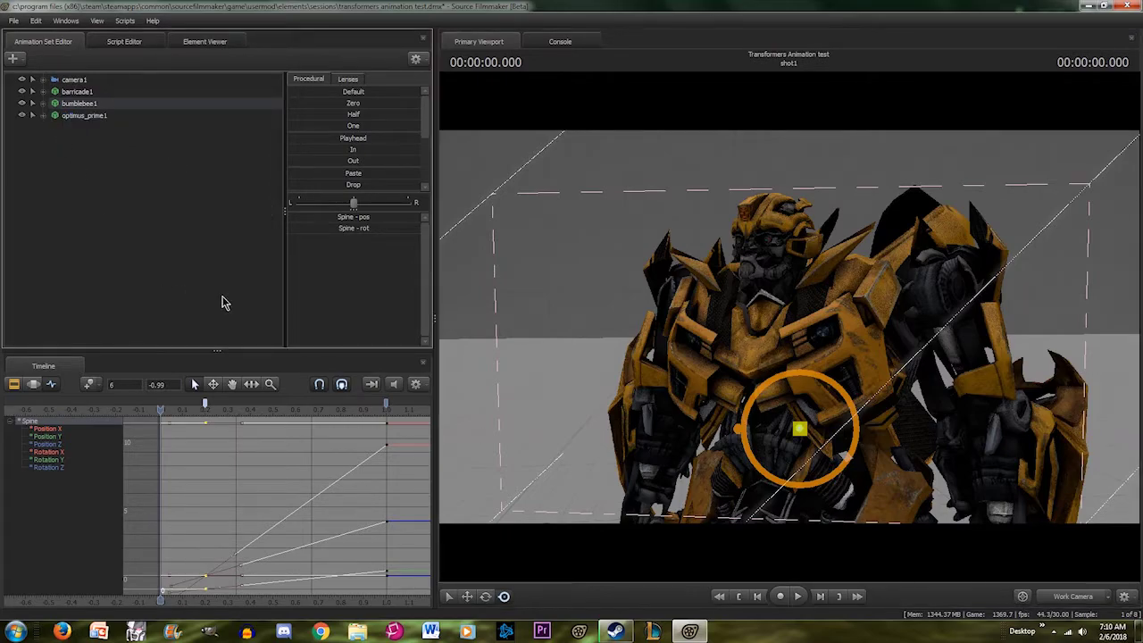
scroll(306, 460, "down", 5)
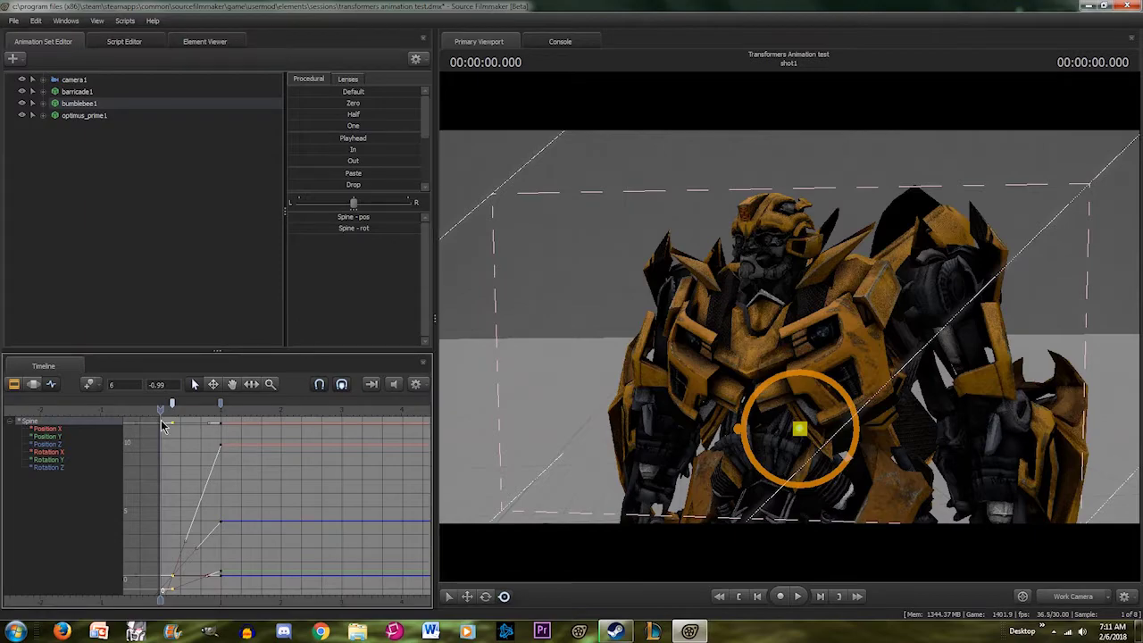
left_click_drag(172, 404, 161, 407)
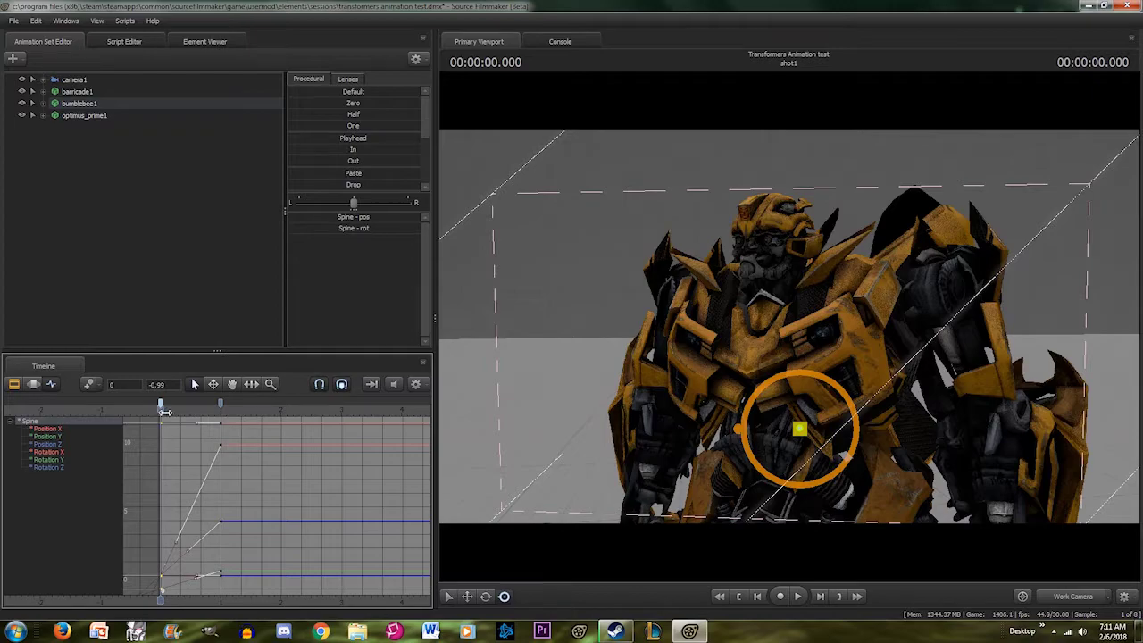
left_click_drag(165, 411, 159, 438)
- Switch to the Motion Editor and select Bumblebee's head control
left_click(34, 384)
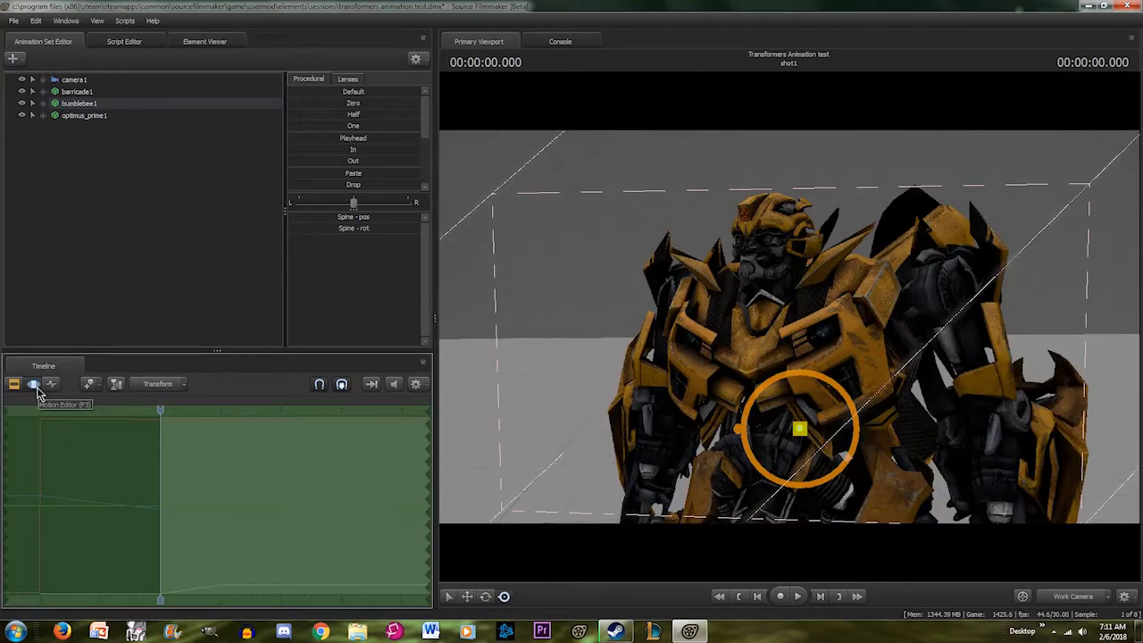
left_click(798, 431)
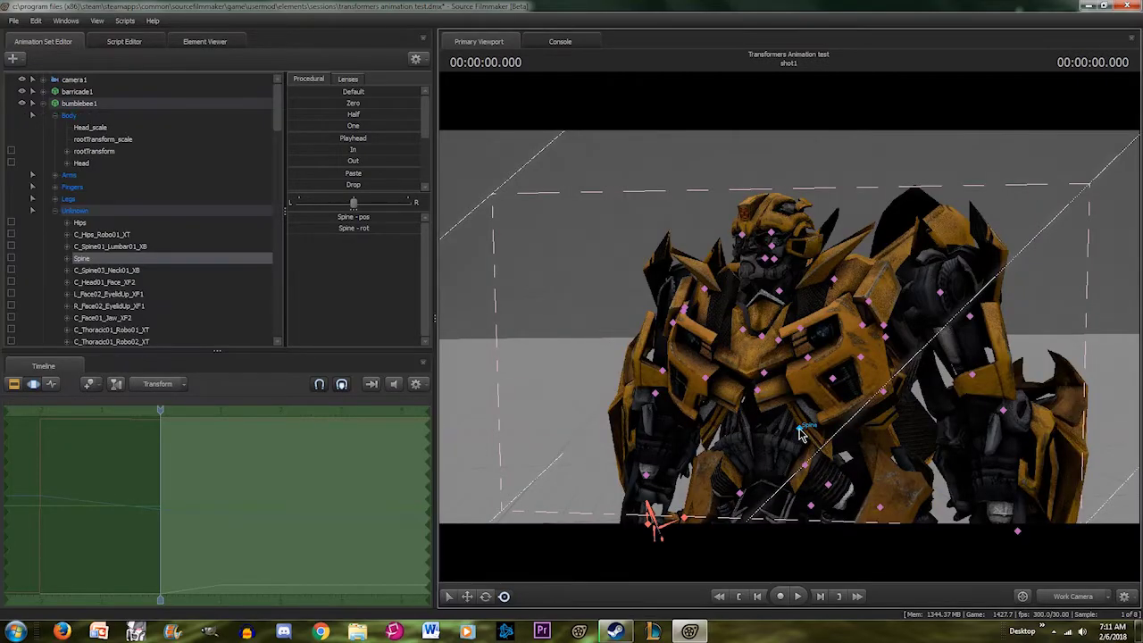
left_click(777, 261)
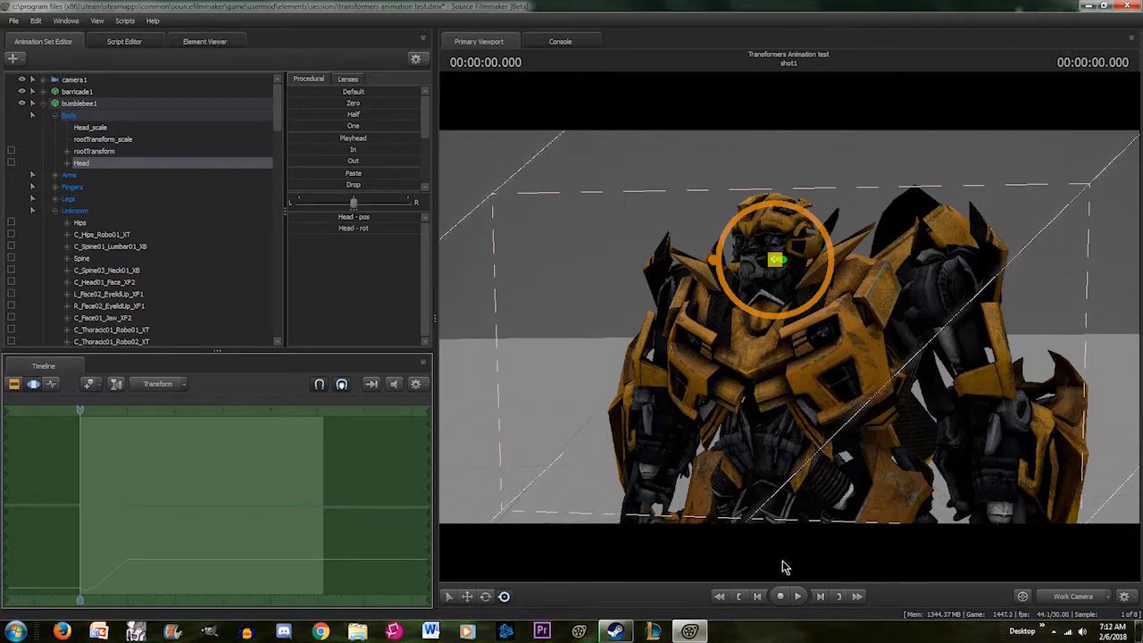
- Rotate Bumblebee's head back and forth while the shot plays in the Motion Editor
left_click(797, 595)
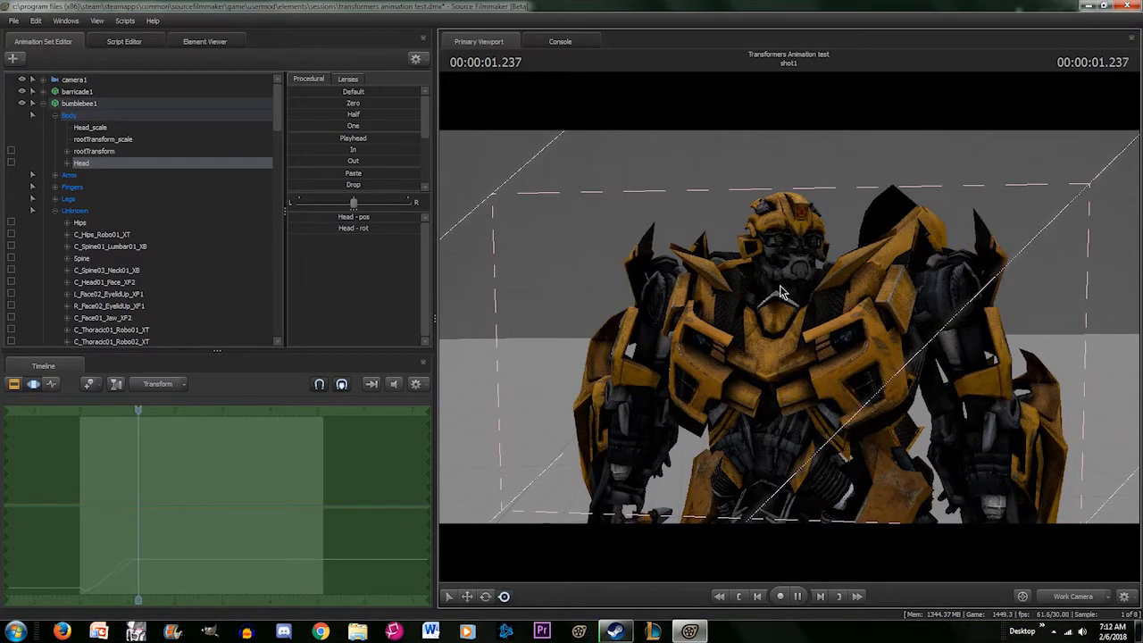
mouse_move(777, 263)
left_mouse_down()
mouse_move(773, 242)
mouse_move(770, 262)
mouse_move(798, 255)
mouse_move(808, 297)
mouse_move(774, 278)
mouse_move(829, 275)
mouse_move(725, 266)
left_mouse_up()
key("space")
key("space")
key("space")
key("space")
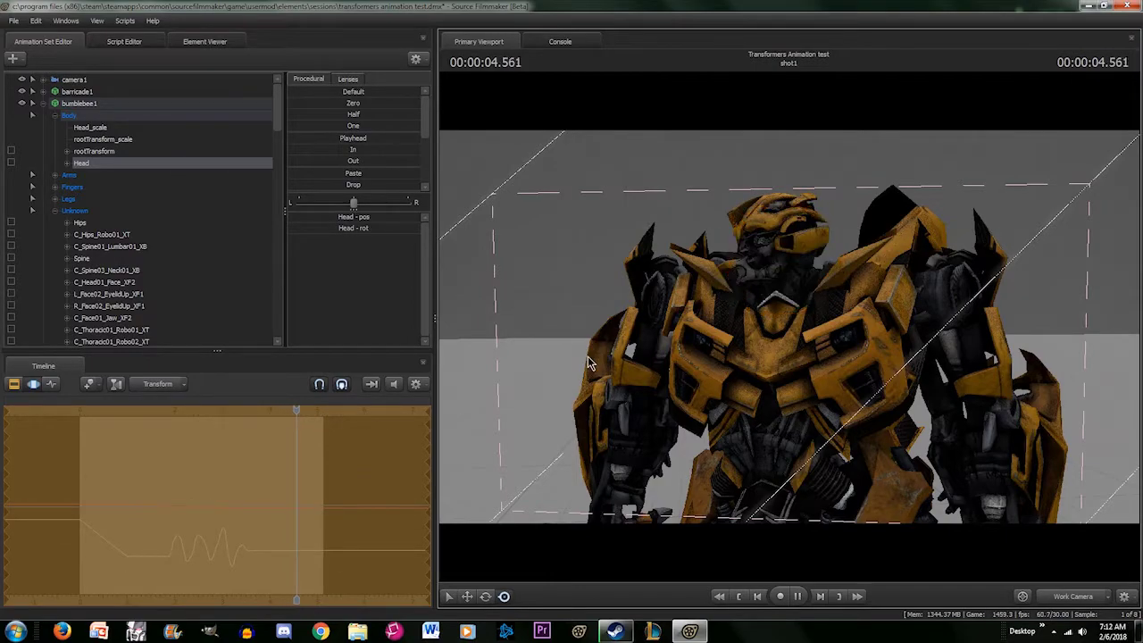
- Replay the head movement from about 1.3 seconds and set the playhead to about 1.466 seconds
left_click_drag(327, 410, 136, 431)
key("space")
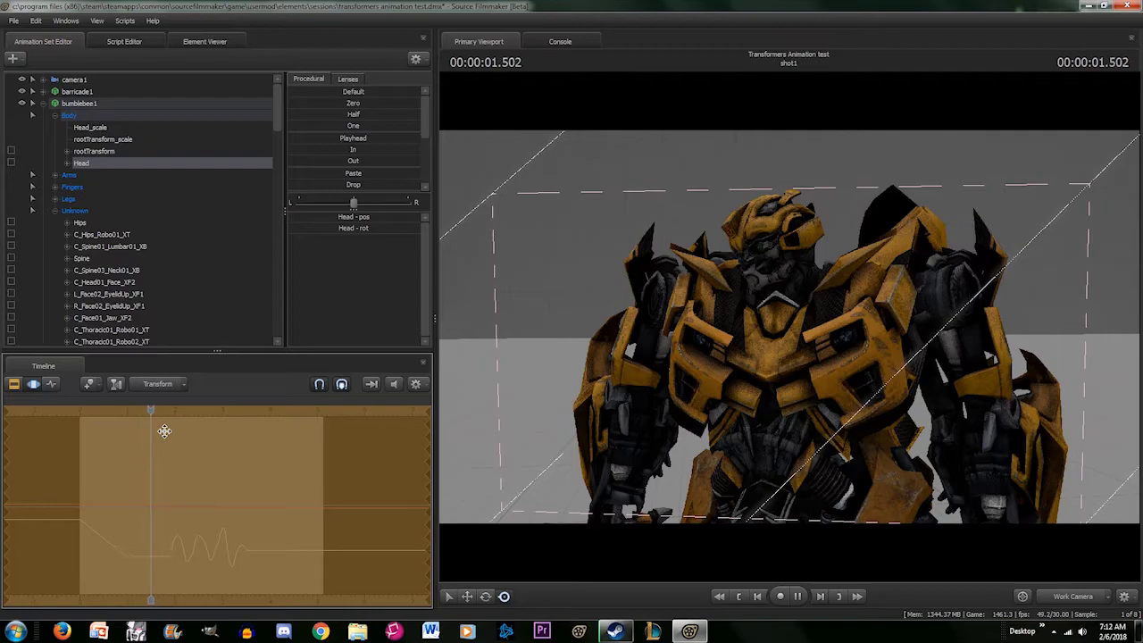
left_click_drag(207, 411, 150, 425)
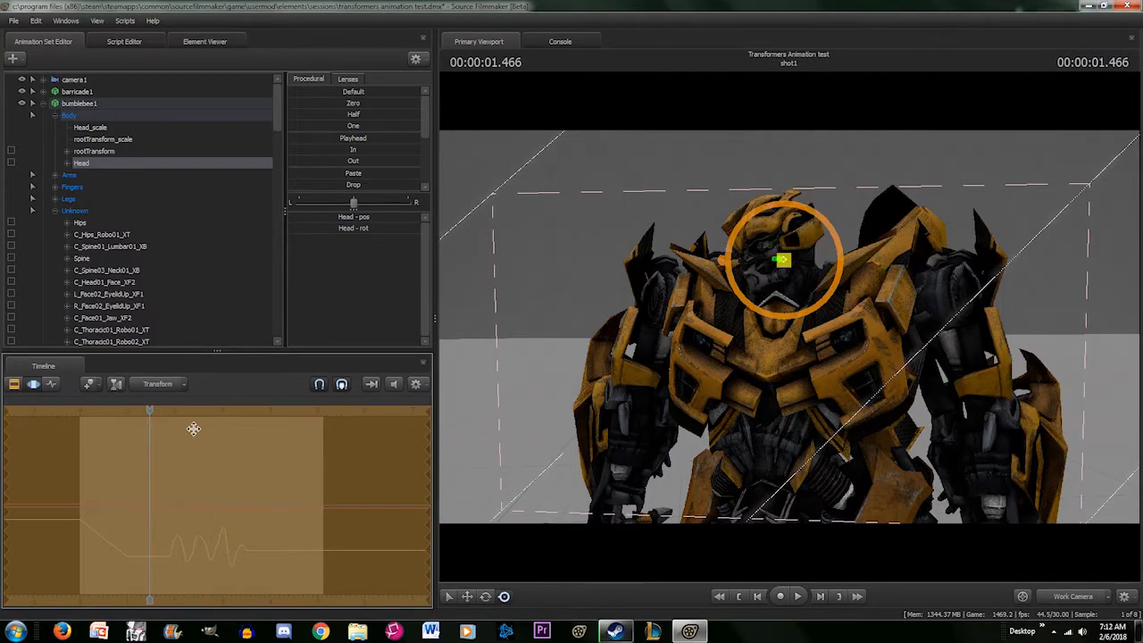
- Rotate Bumblebee's head over the whole shot in the Motion Editor, playing the animation while adjusting it
left_click_drag(748, 265, 748, 265)
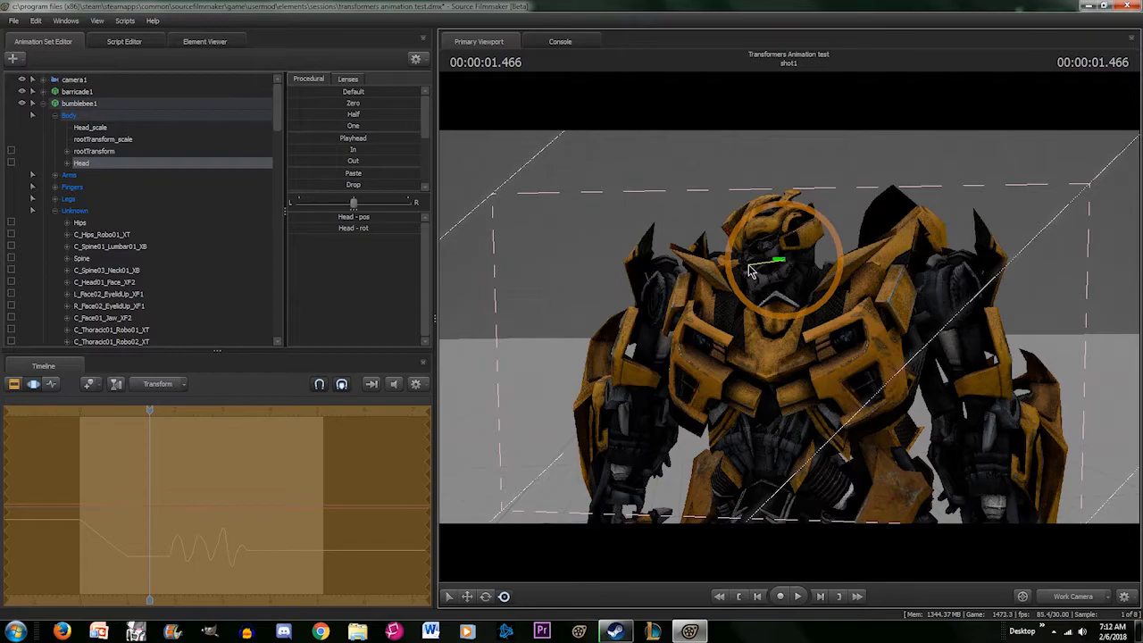
key("space")
mouse_move(748, 265)
left_mouse_down()
mouse_move(821, 258)
mouse_move(829, 285)
left_mouse_up()
key("space")
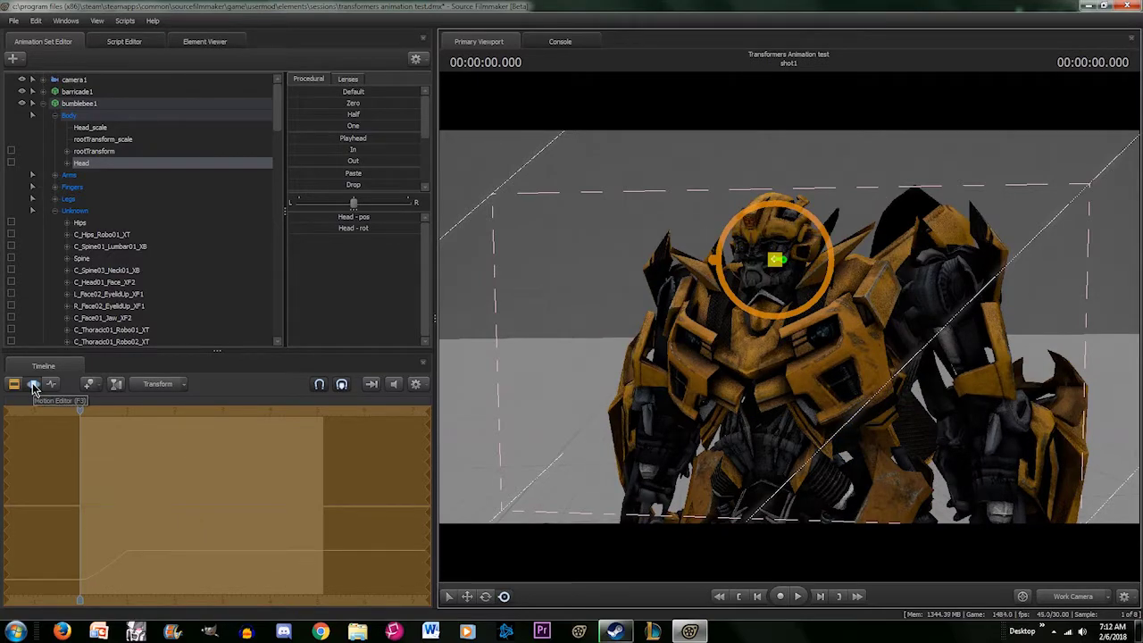
- In the Graph Editor, rotate Bumblebee's head at frame 0, check the pose at frame 30 and return to the start
left_click(51, 385)
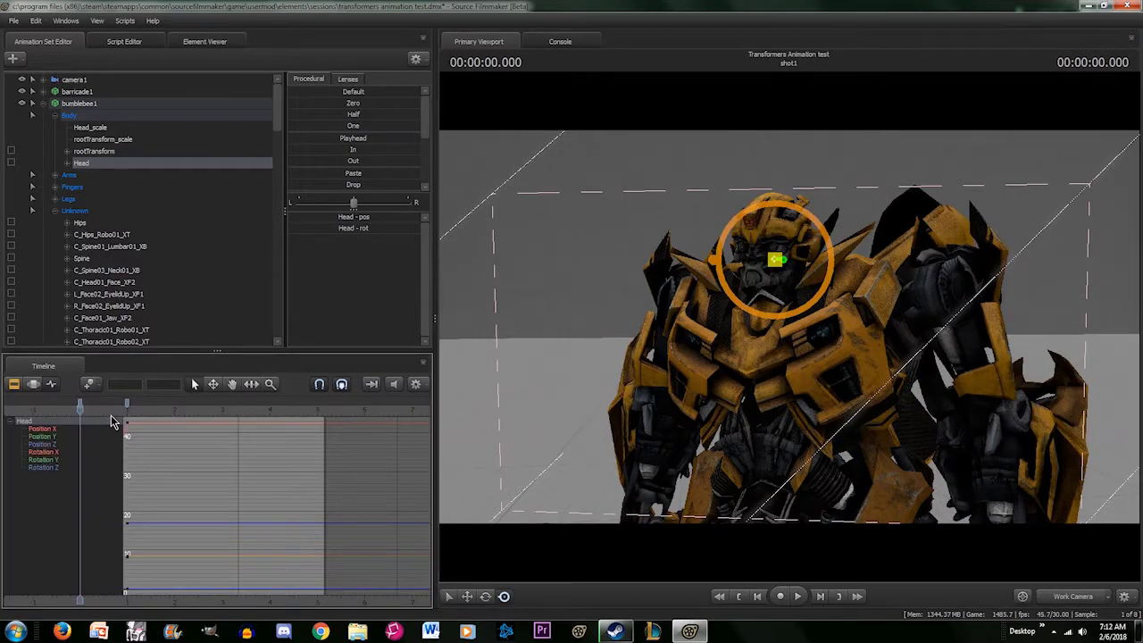
middle_click_drag(79, 599, 157, 561)
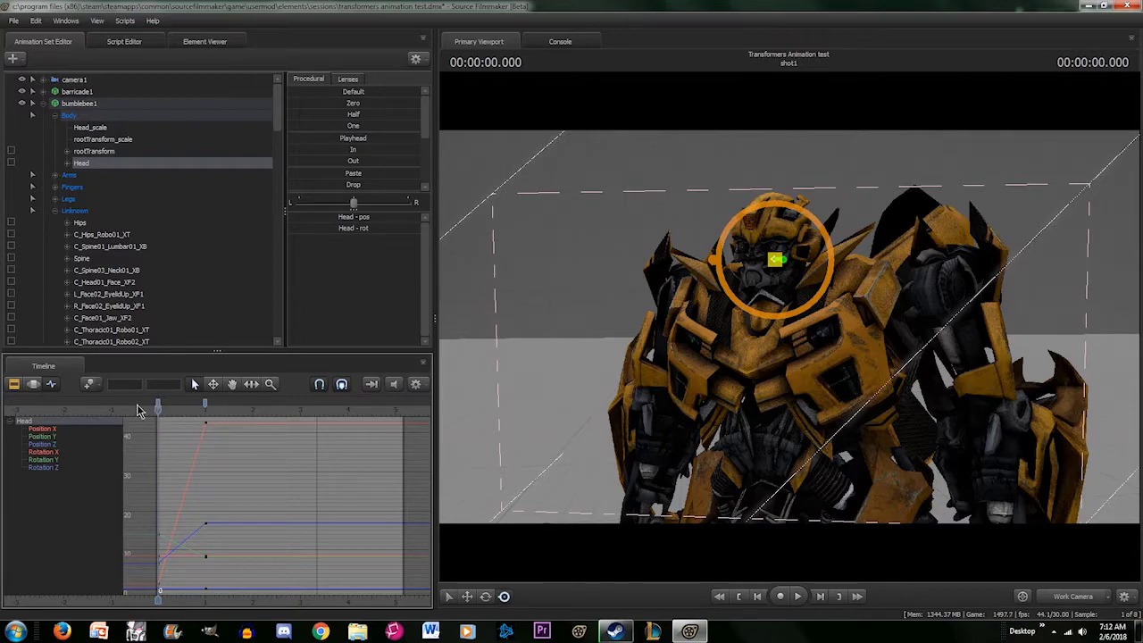
left_click(32, 386)
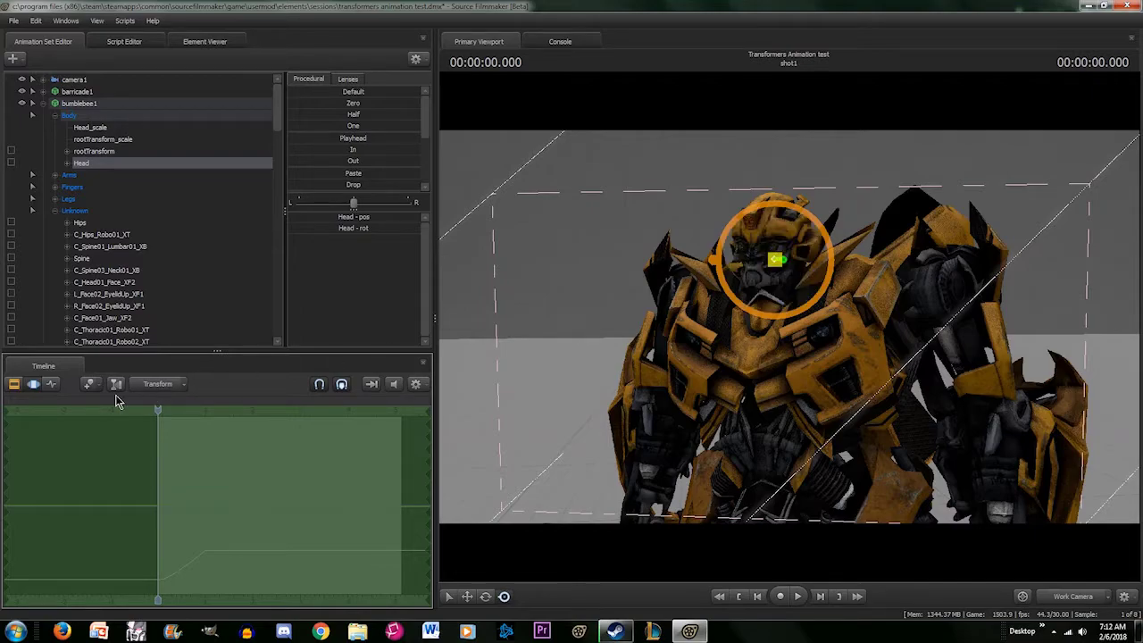
left_click(51, 383)
left_click_drag(803, 286, 741, 234)
left_click_drag(157, 409, 205, 409)
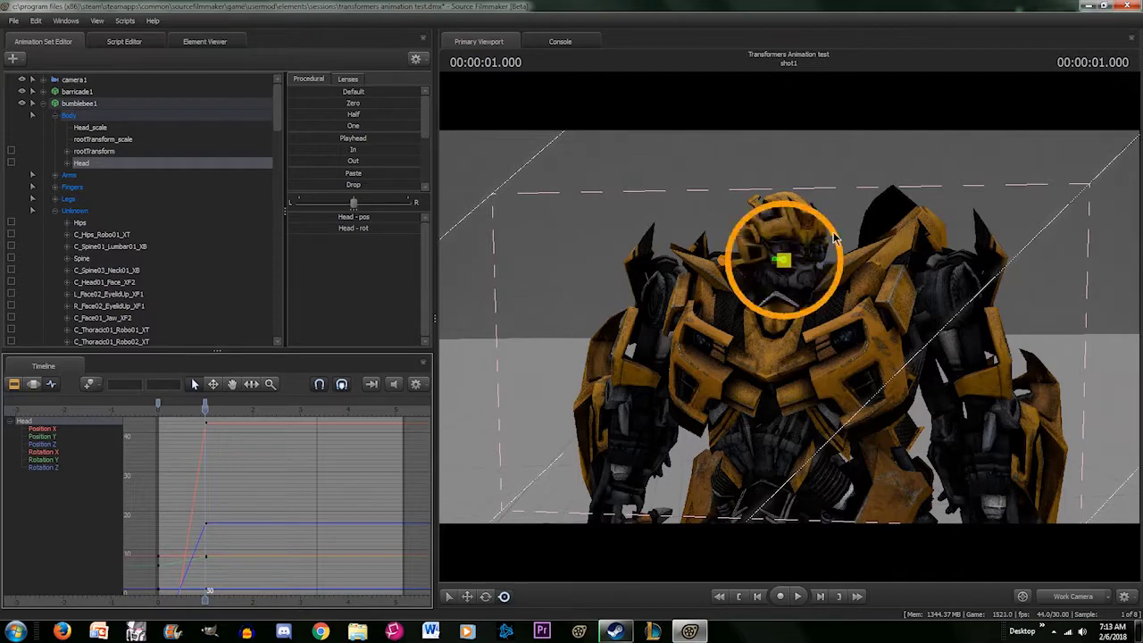
left_click(741, 595)
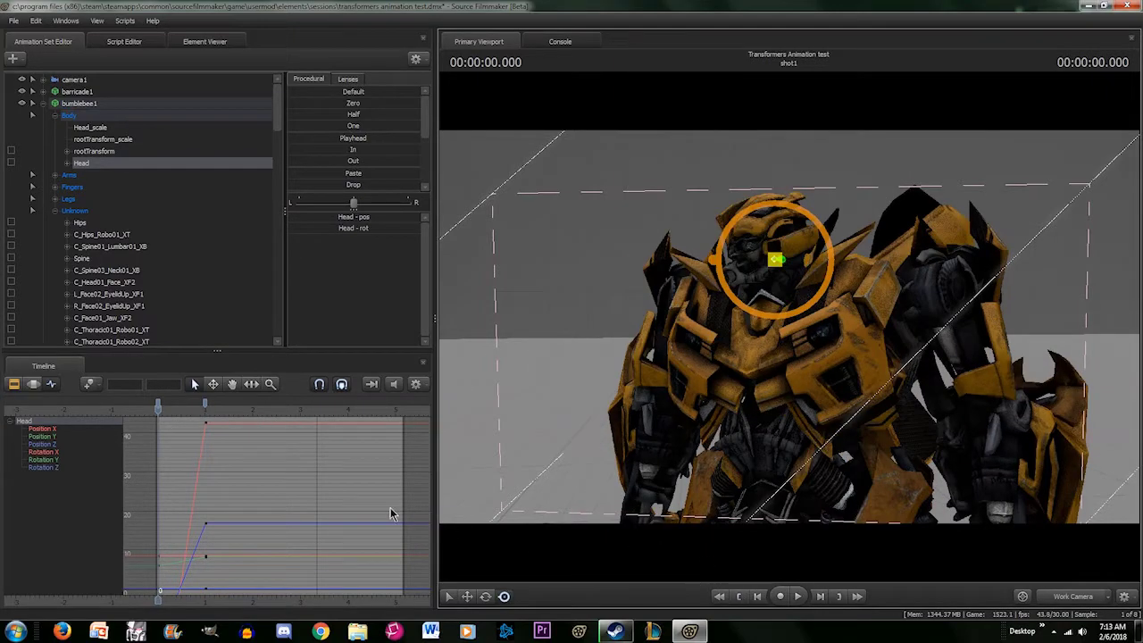
- Rotate Bumblebee's head over the whole shot in the Motion Editor, play the result and show its keys in the Graph Editor
left_click(32, 385)
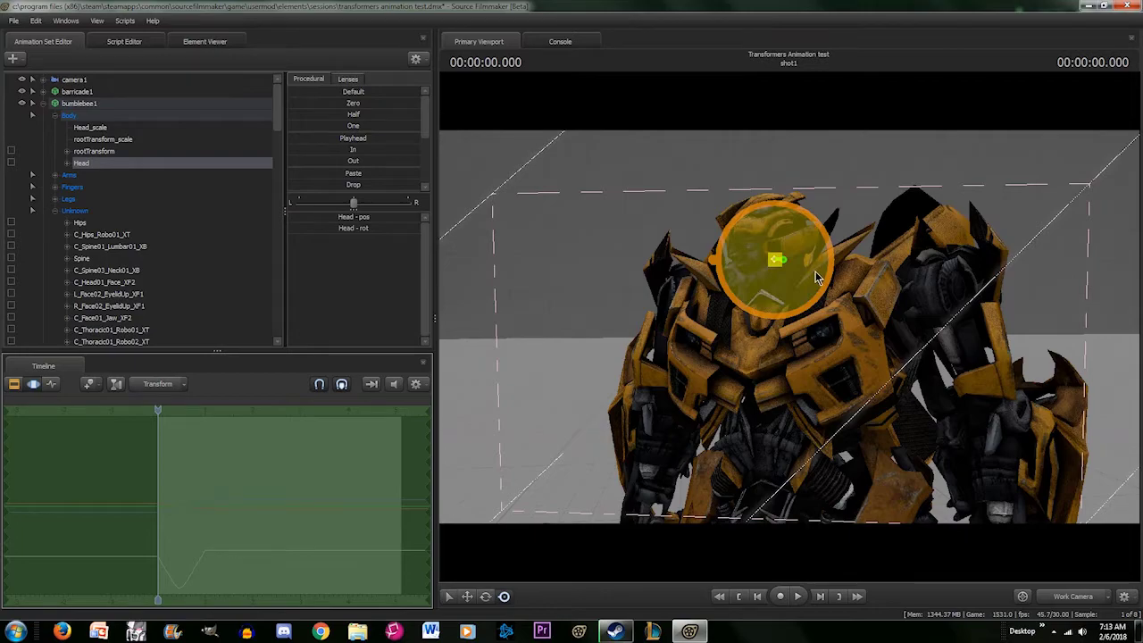
left_click_drag(818, 277, 758, 283)
key("space")
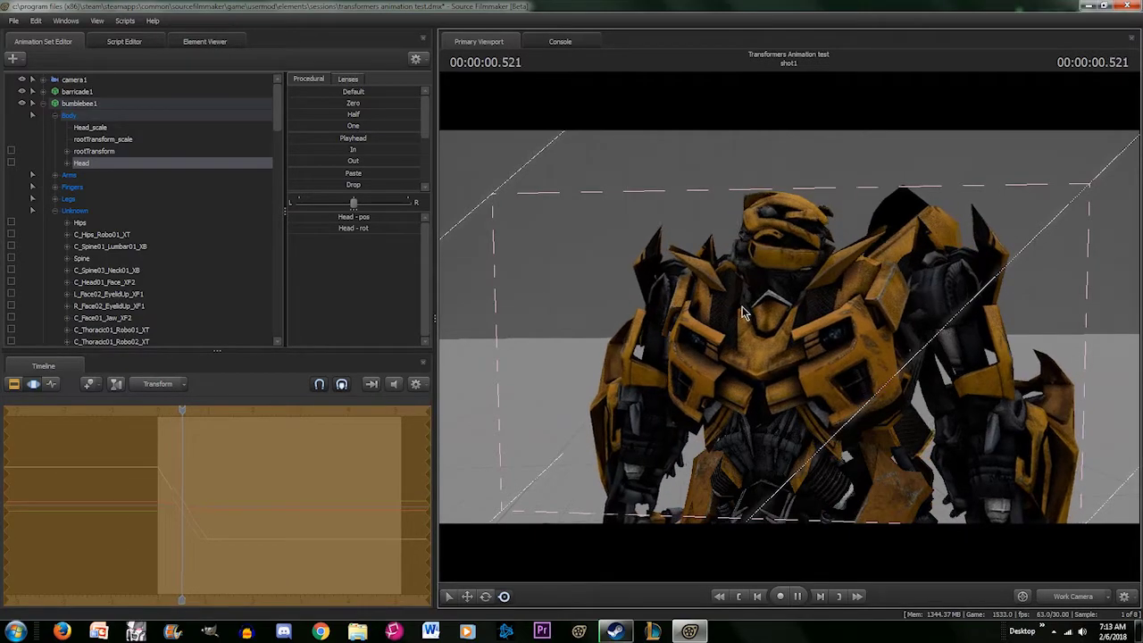
key("space")
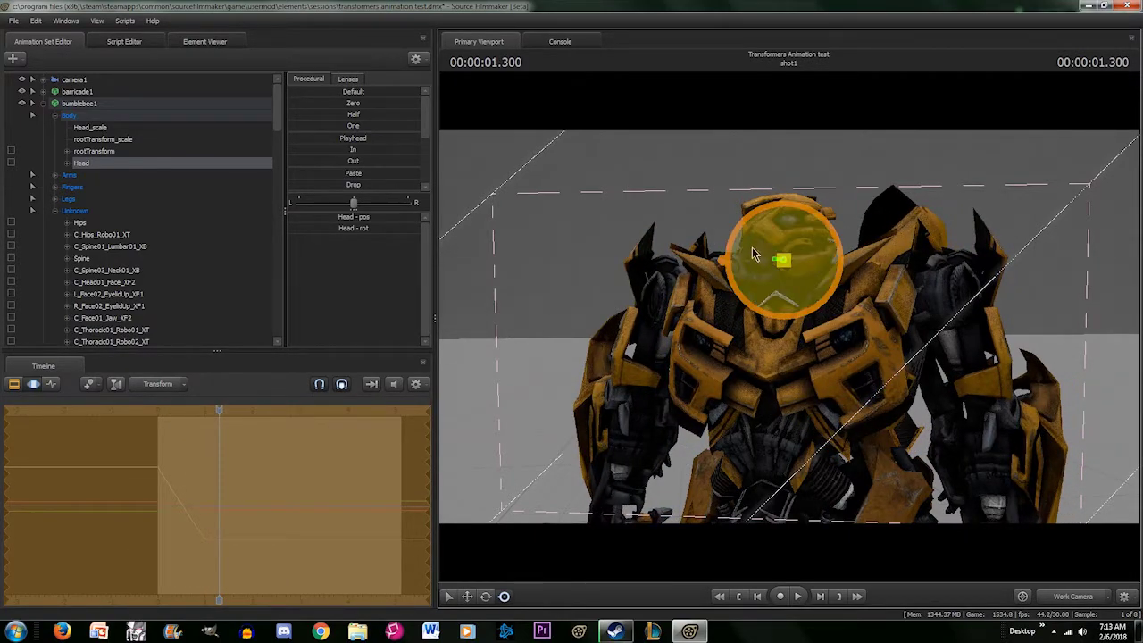
left_click(51, 384)
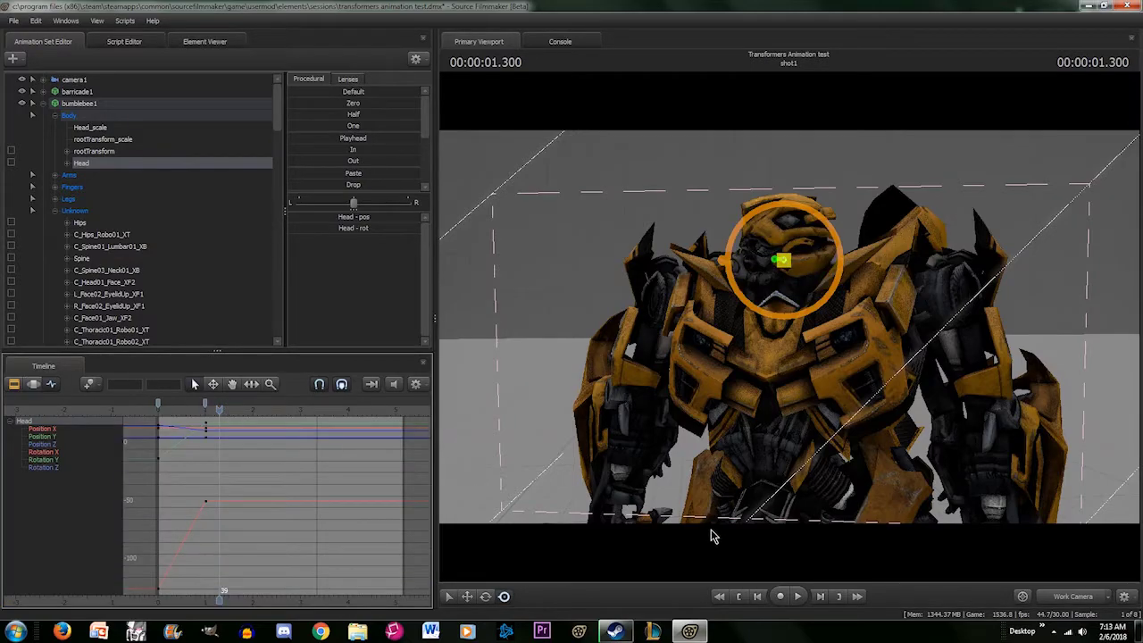
- Return to the start of the shot and compare the head's animation in the Motion Editor and the Graph Editor
left_click(739, 596)
key("F3")
middle_click_drag(156, 591, 68, 585)
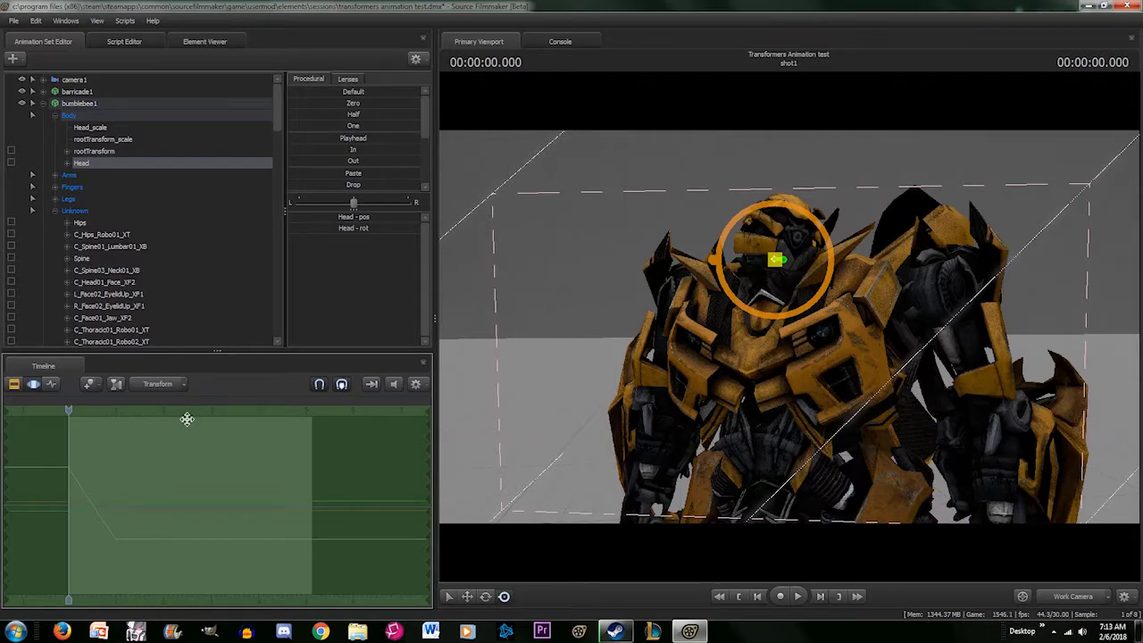
left_click(51, 383)
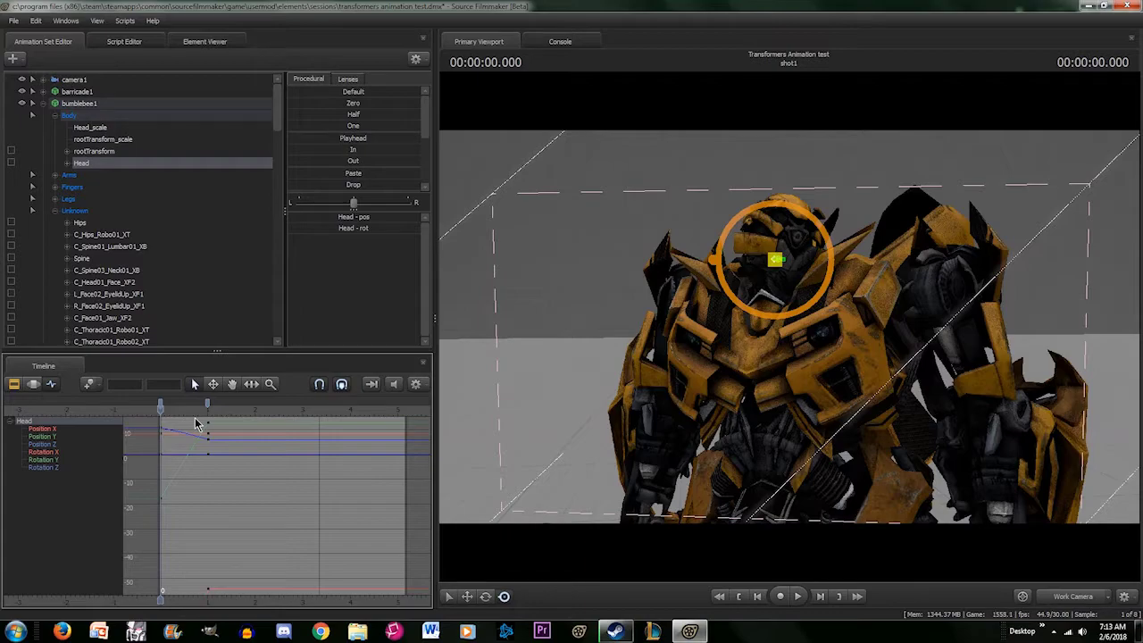
left_click(33, 384)
left_click(53, 386)
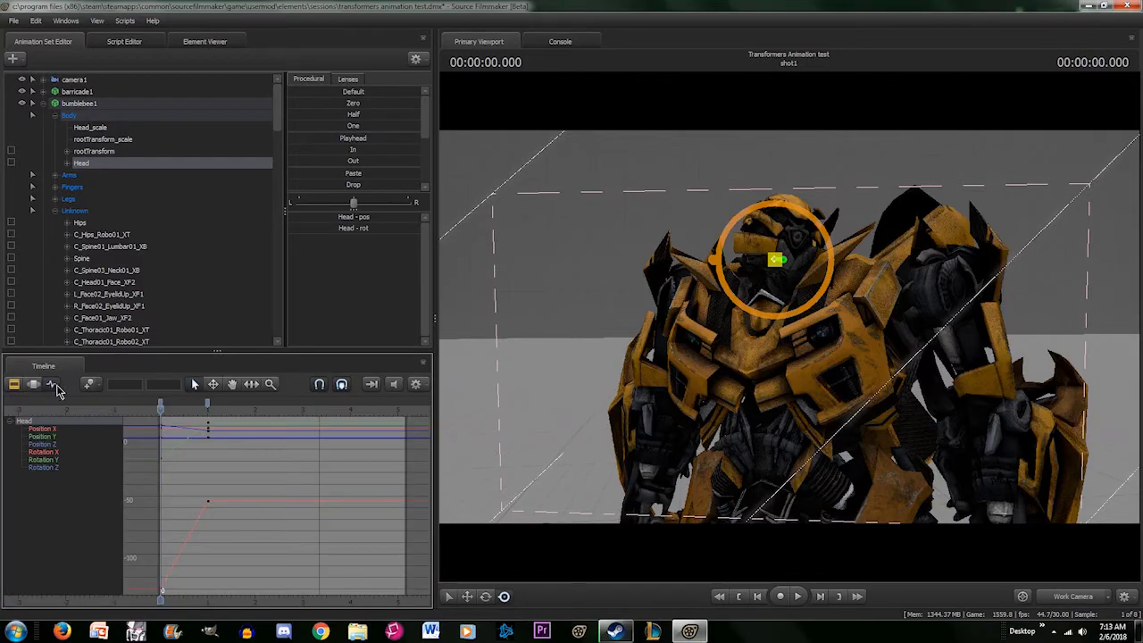
- Rotate Bumblebee's head to a new pose across the shot in the Motion Editor, scrub through it and examine its Graph Editor curves
left_click(31, 389)
left_click_drag(719, 265, 803, 274)
left_click(53, 385)
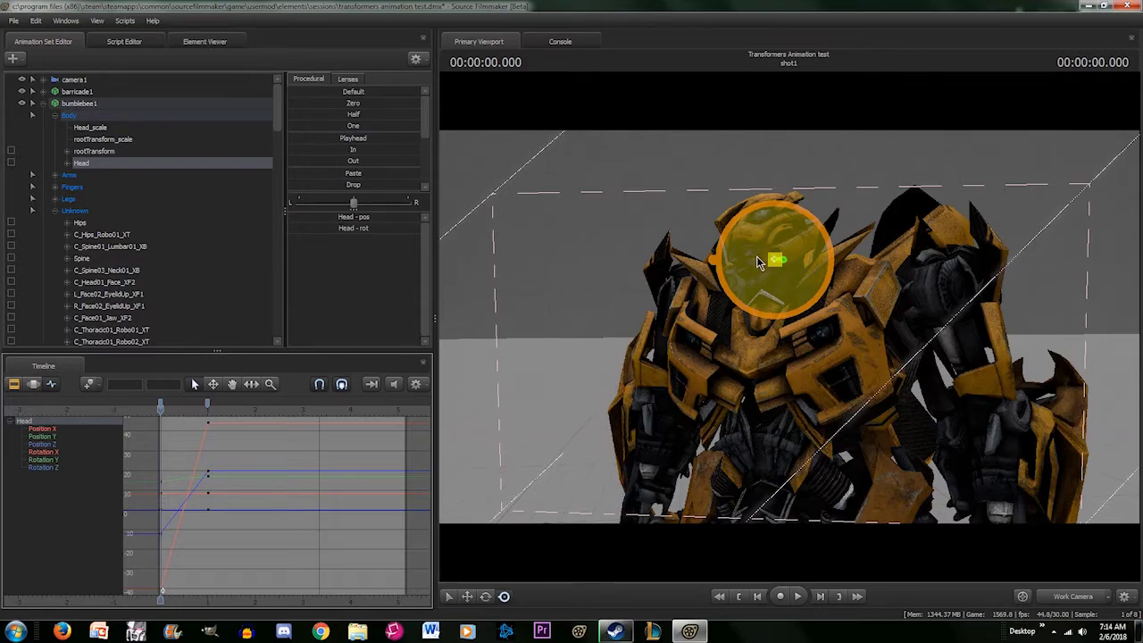
left_click(33, 384)
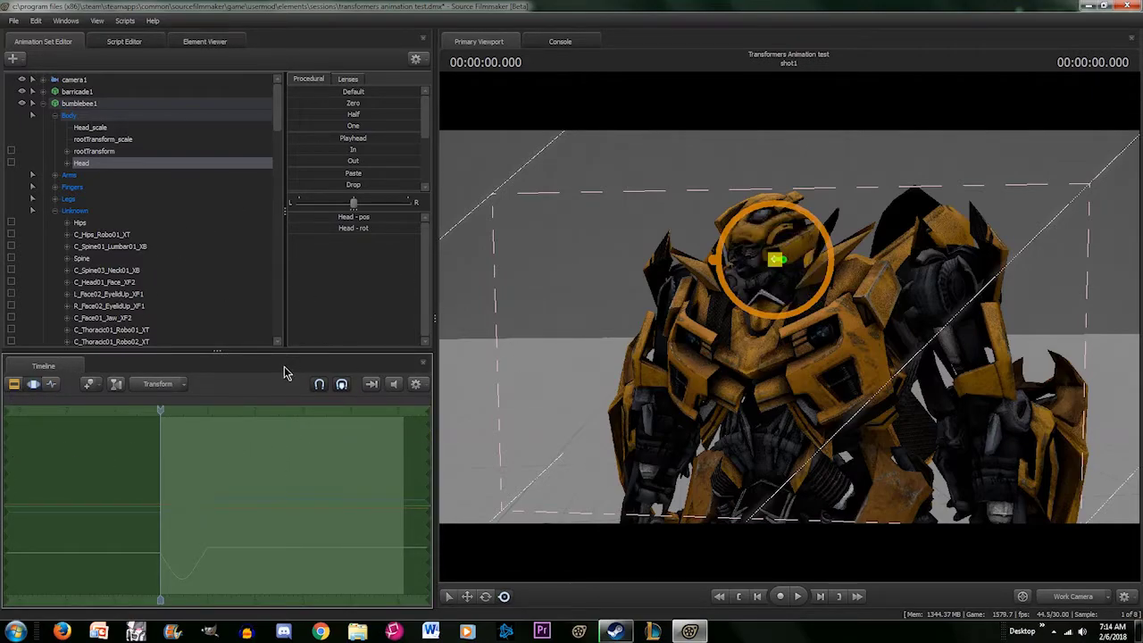
left_click_drag(161, 410, 187, 430)
left_click(741, 597)
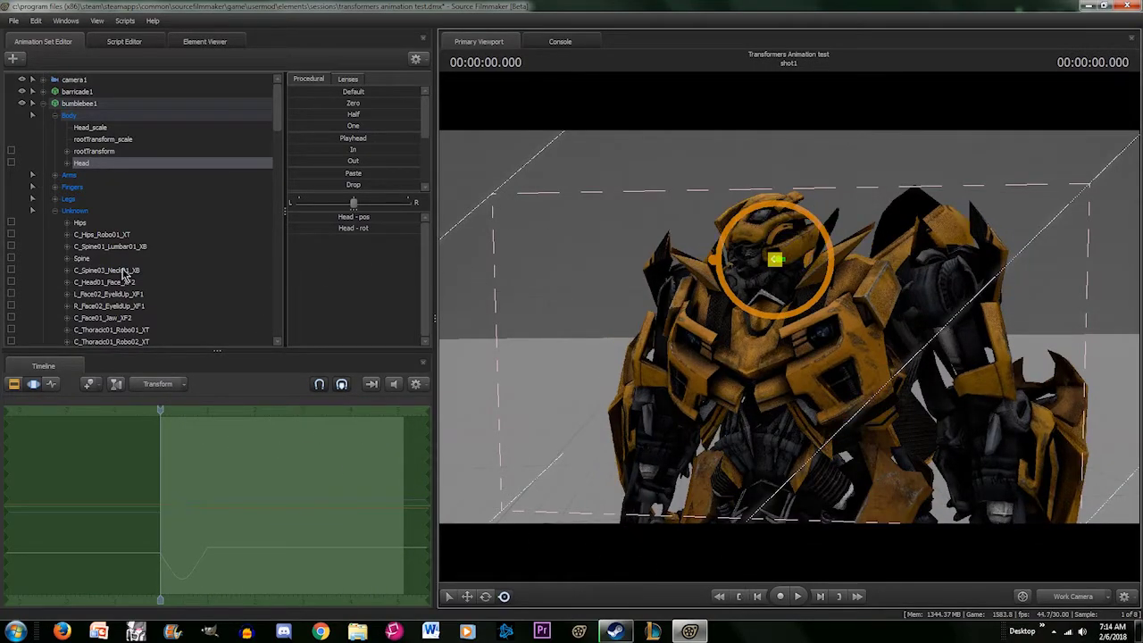
left_click(52, 385)
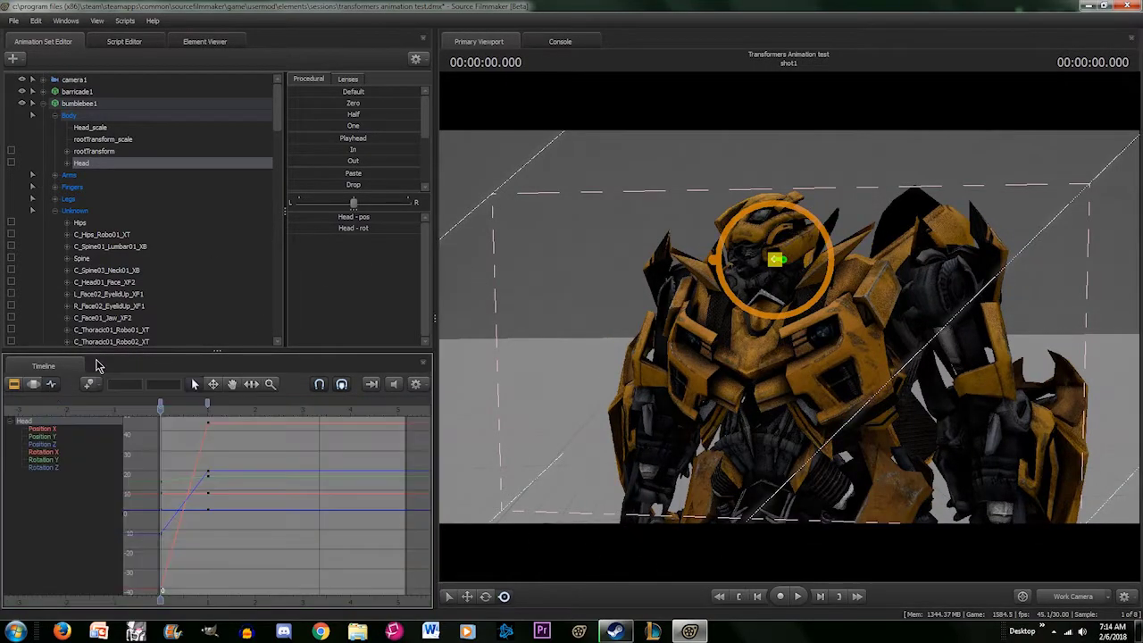
- Try another head rotation in the Motion Editor, play it, check its keys in the Graph Editor and return to the start
left_click(31, 386)
mouse_move(790, 291)
left_mouse_down()
mouse_move(792, 278)
mouse_move(773, 283)
left_mouse_up()
key("space")
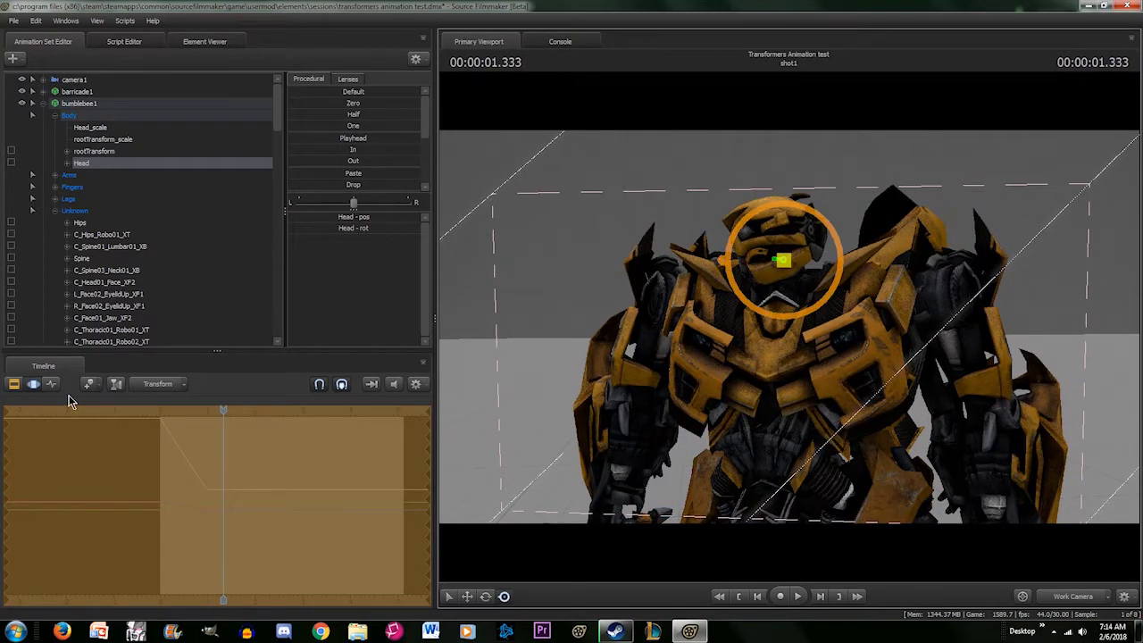
left_click(52, 383)
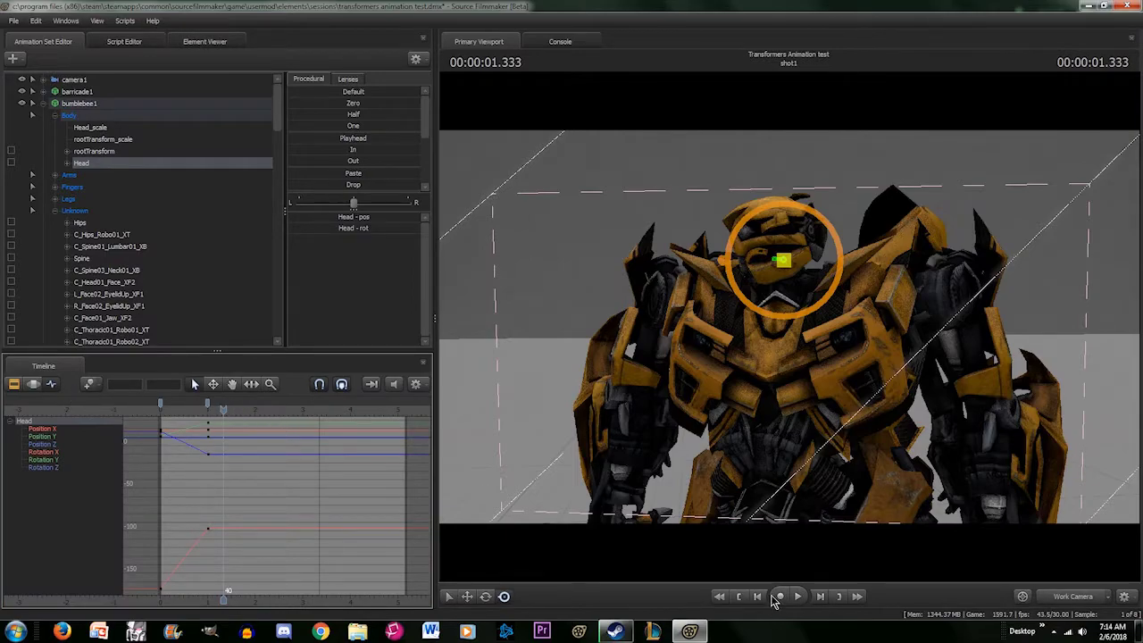
left_click(741, 596)
left_click(33, 384)
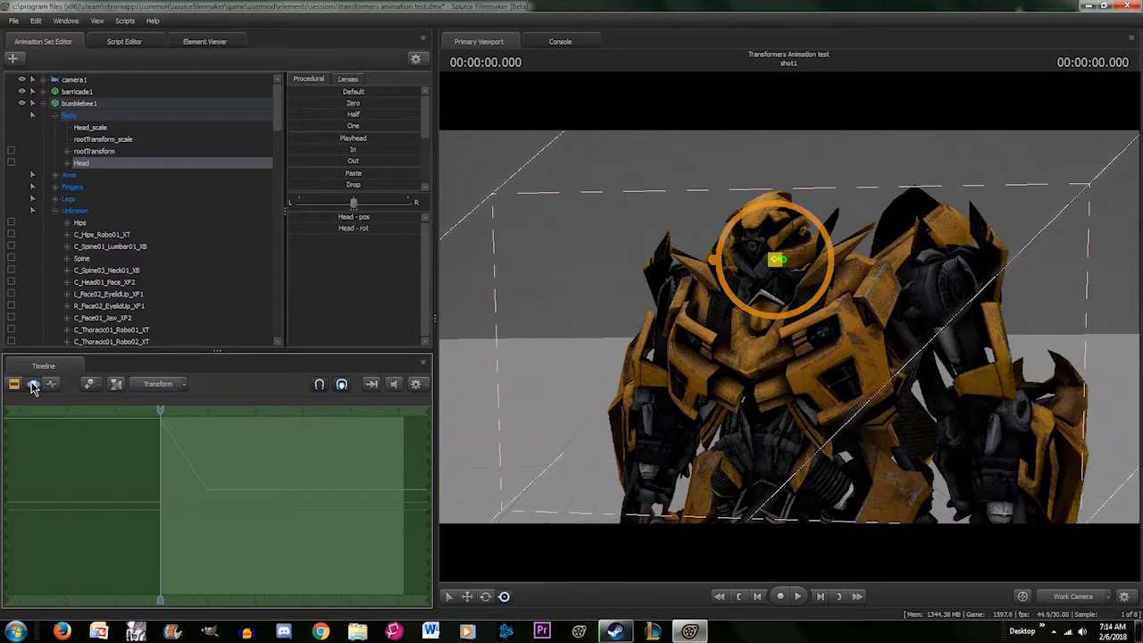
- Undo the last head rotation
left_click(36, 21)
left_click(71, 33)
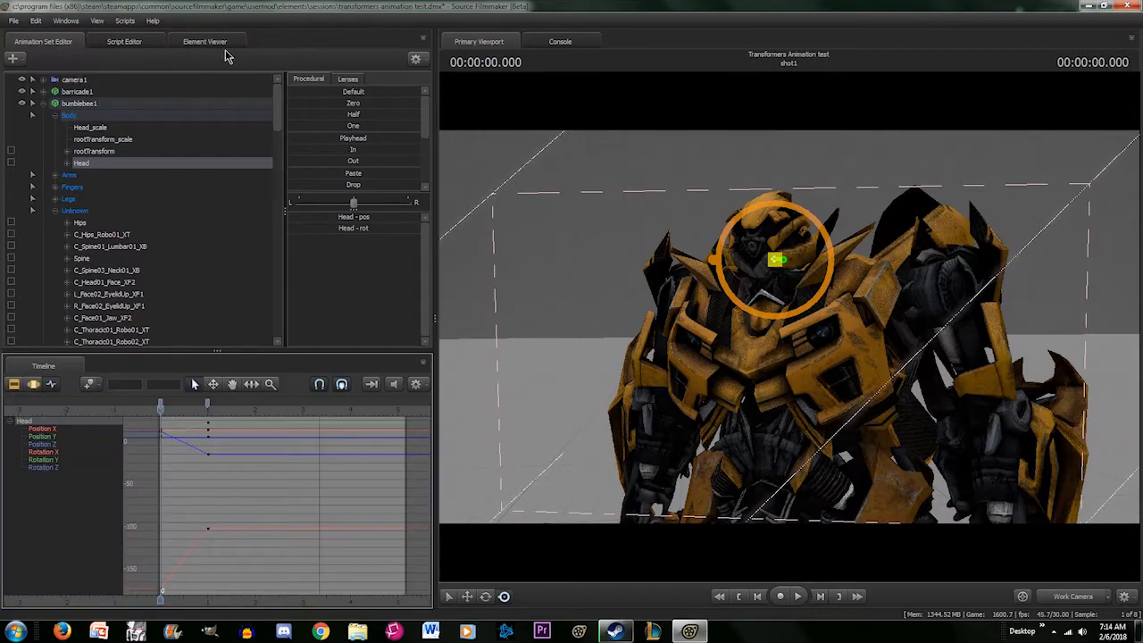
left_click(36, 21)
left_click(54, 45)
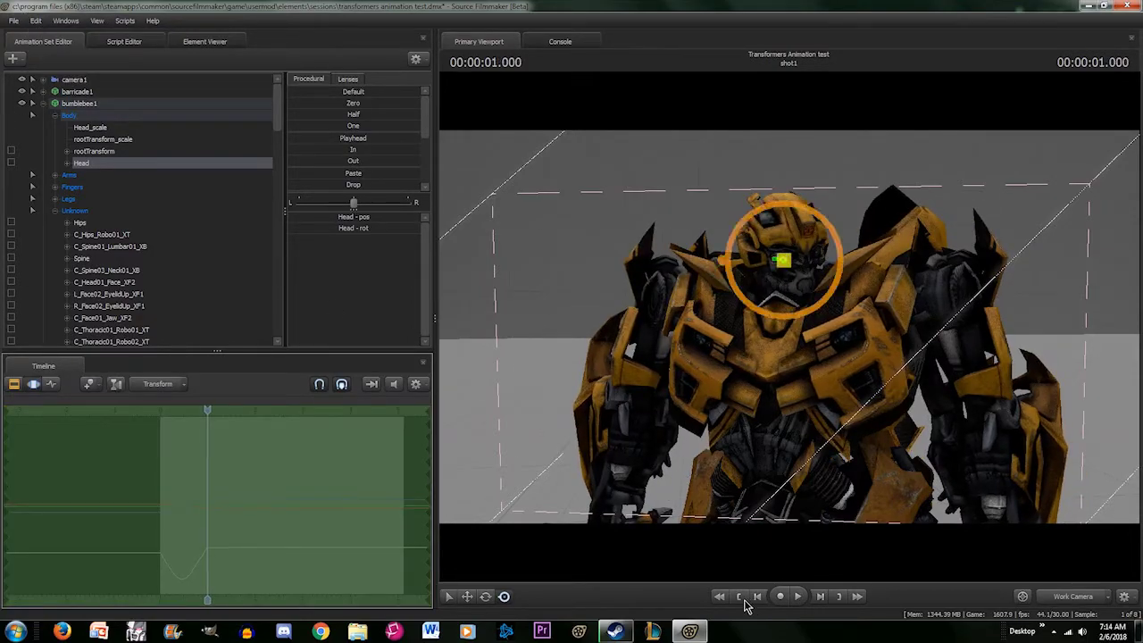
- Collapse the bumblebee1 controls and switch to the Graph Editor, with Bumblebee's torso and both arms framed in the work camera
left_click(42, 103)
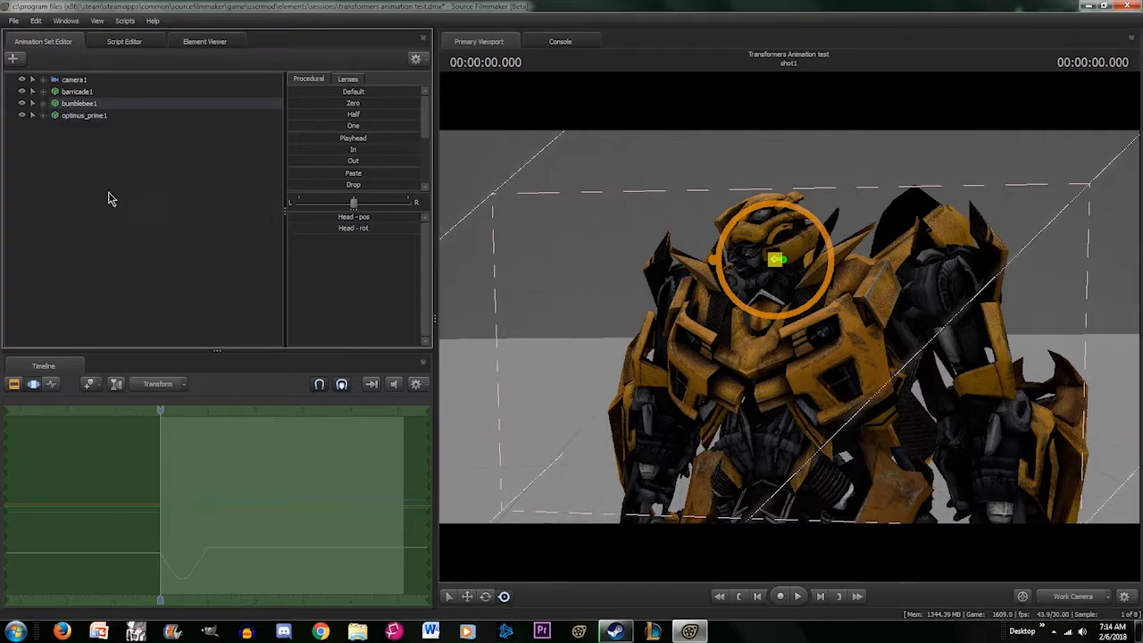
left_click(51, 384)
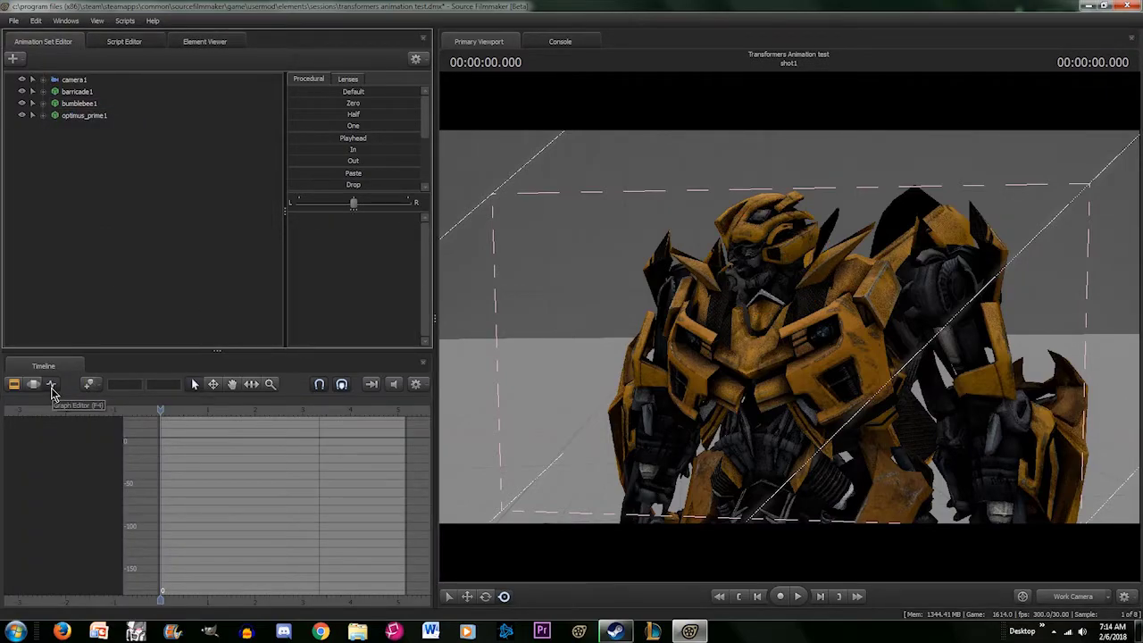
key("s")
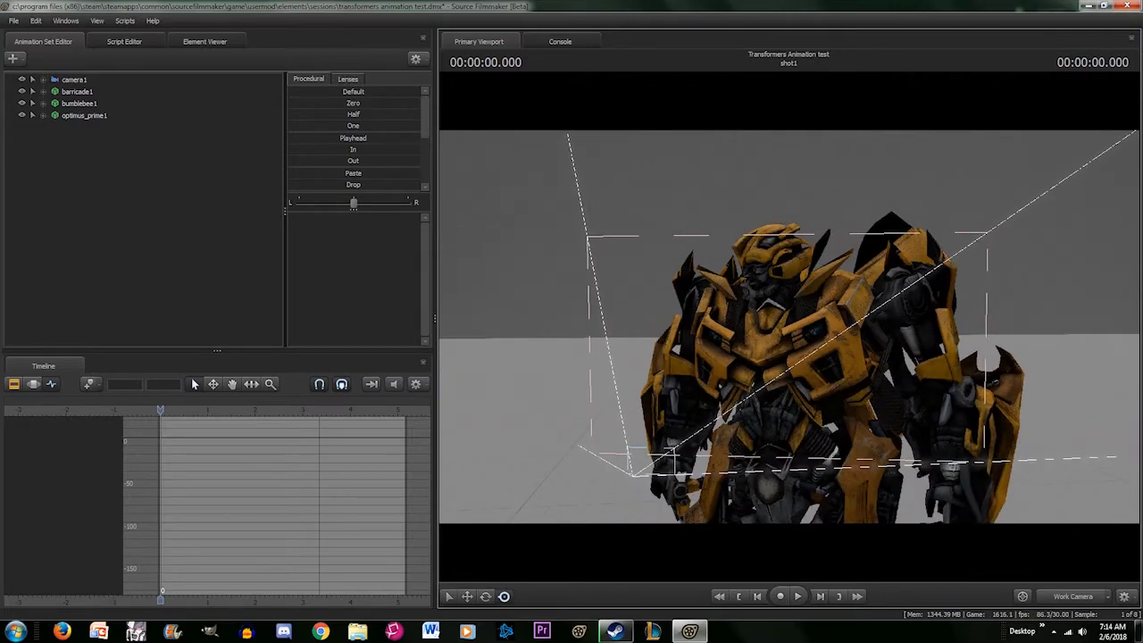
key("d")
key("s")
key("w")
key("d")
key("a")
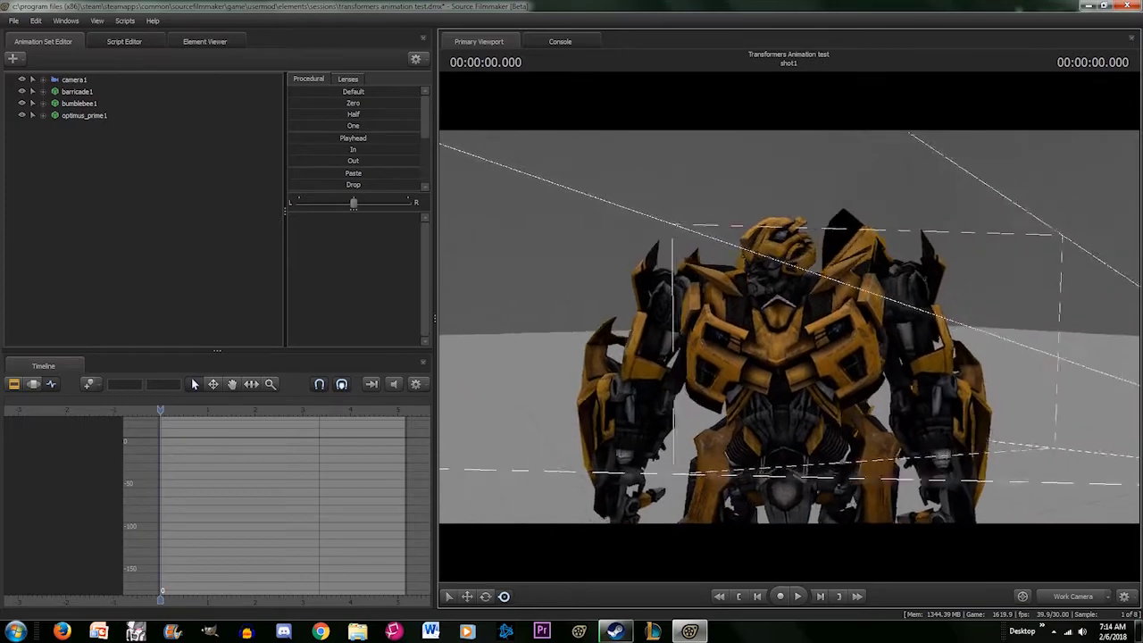
key("w")
key("s")
key("ctrl")
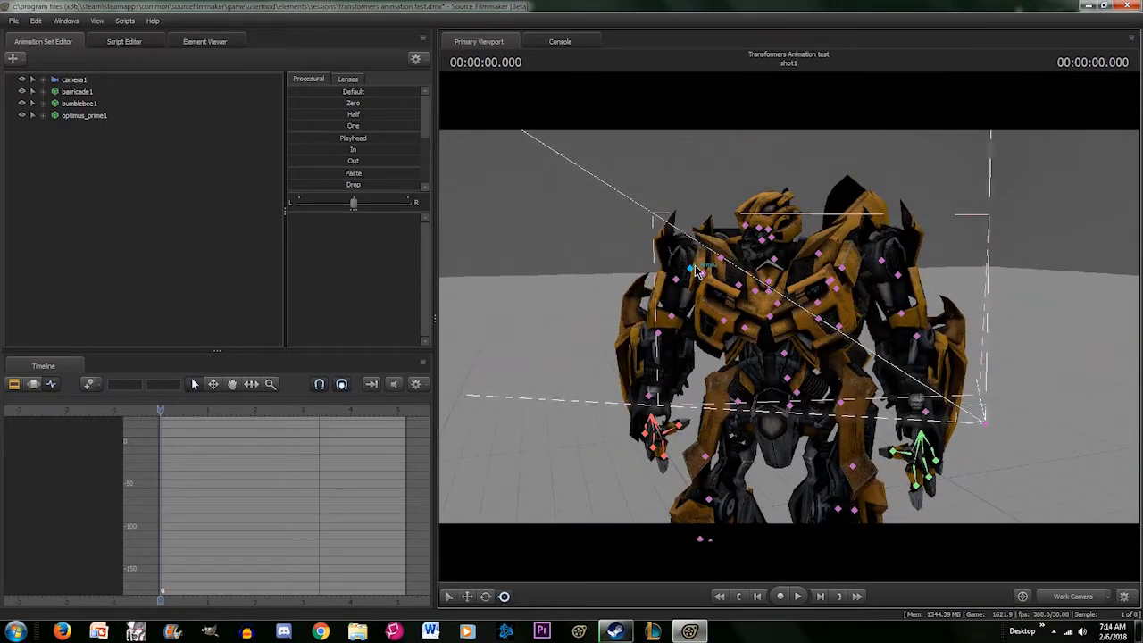
- Select R_Arm02 and rotate it at frame 30 to raise Bumblebee's right arm sideways, and return to the start
left_click(692, 269)
key("ctrl")
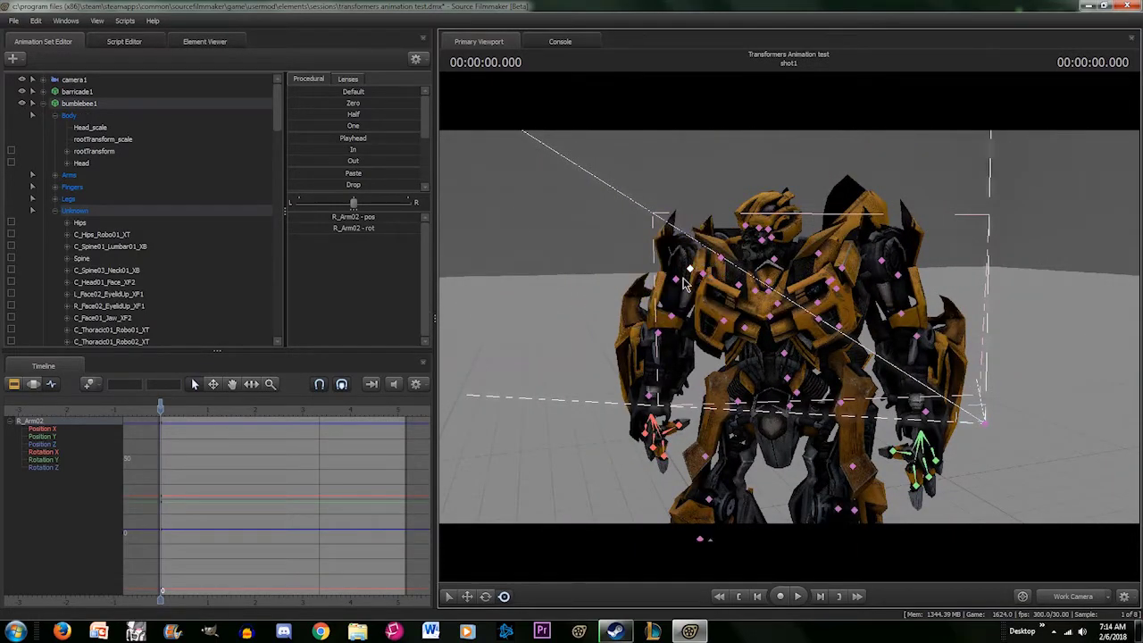
left_click(684, 282)
scroll(170, 422, "up", 2)
left_click_drag(167, 416, 238, 425)
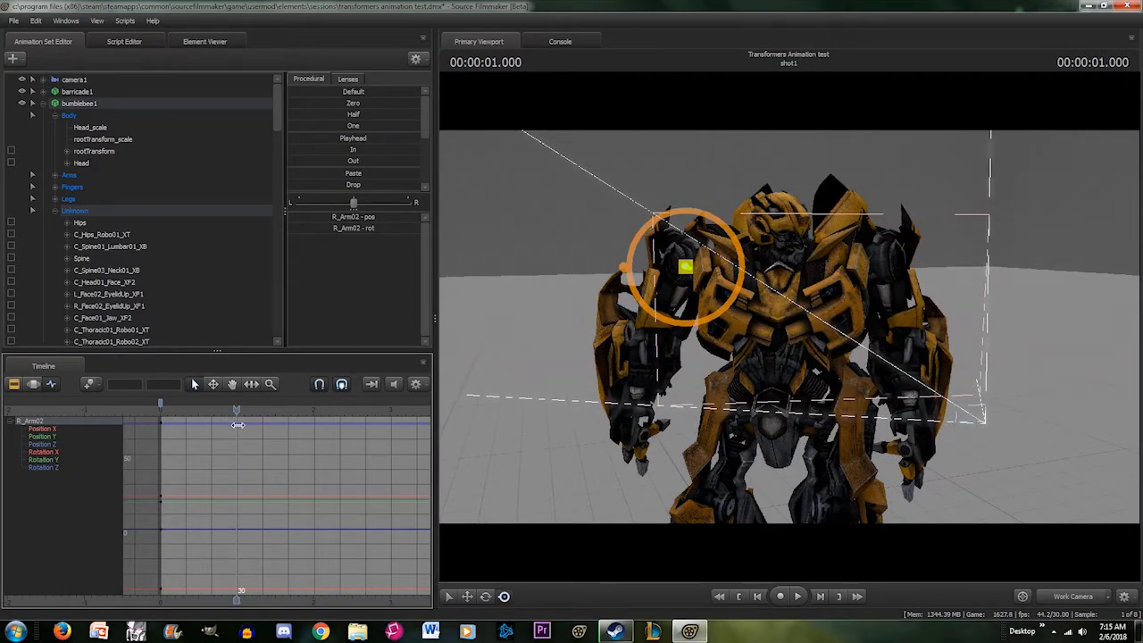
left_click_drag(674, 306, 683, 238)
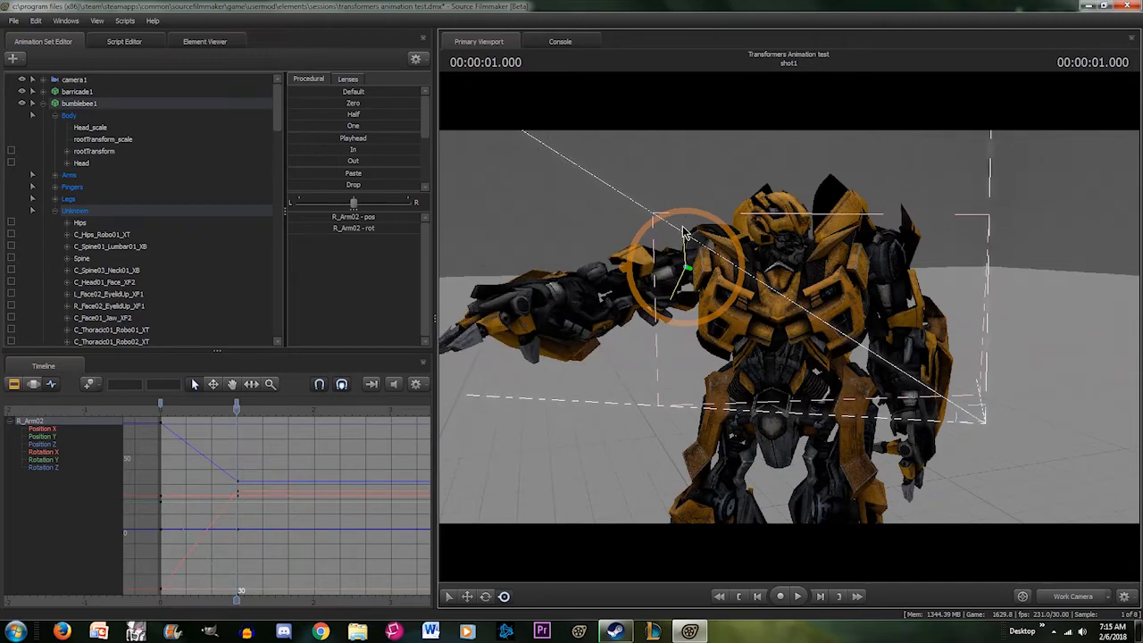
left_click(735, 597)
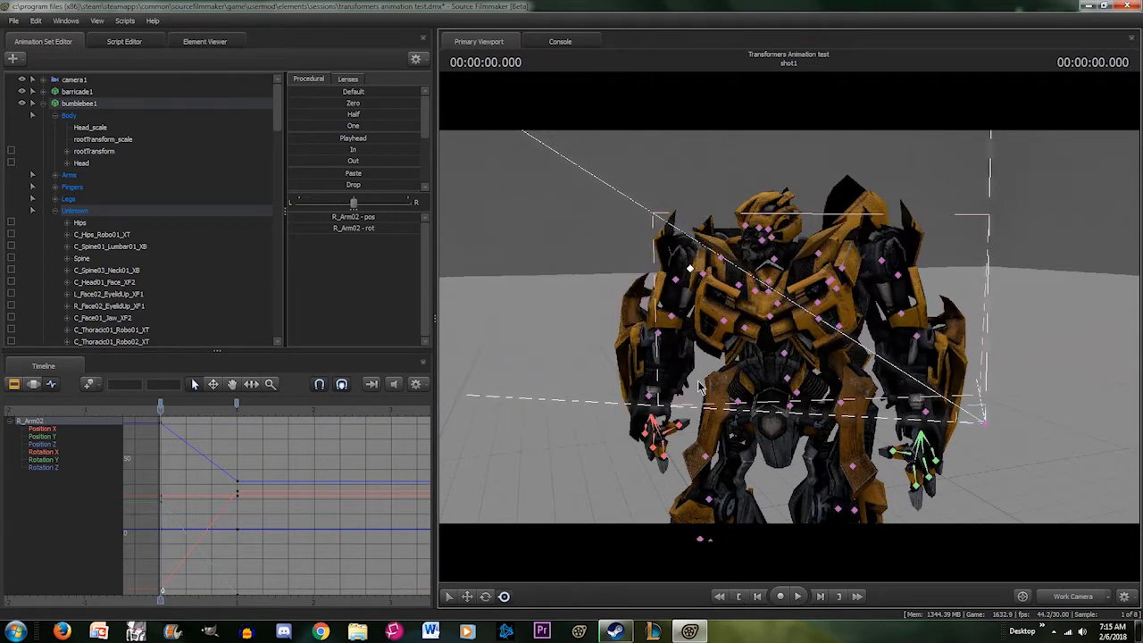
- Rotate R_Arm03 at frame 30 to bend the raised forearm upward, and replay the arm movement from the start
left_click(658, 336)
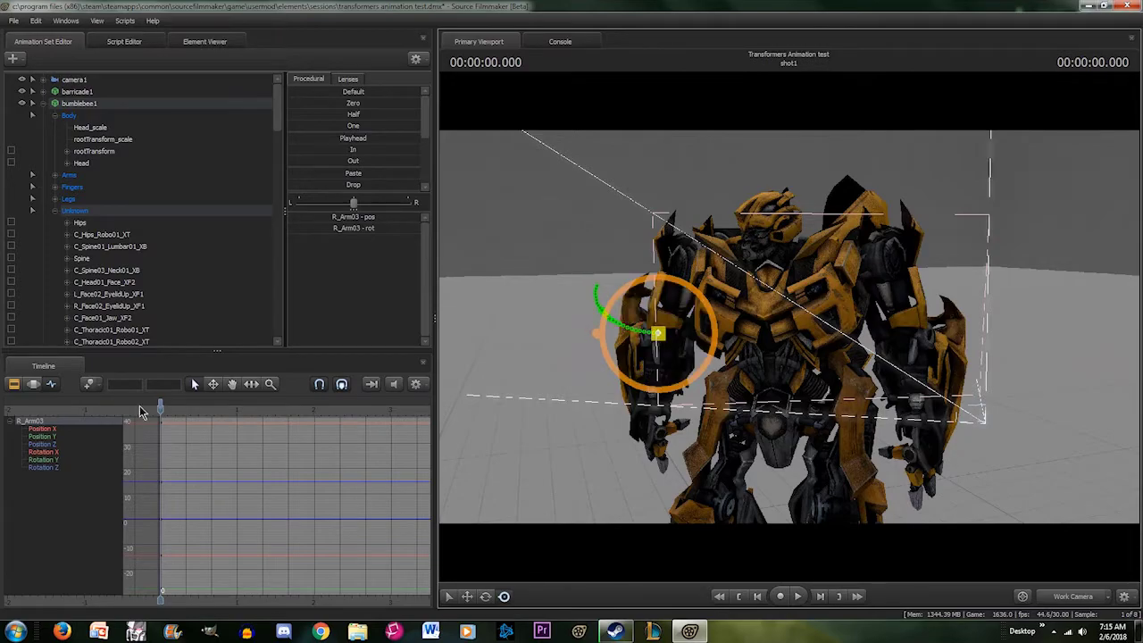
left_click_drag(160, 409, 236, 434)
left_click_drag(627, 342, 622, 293)
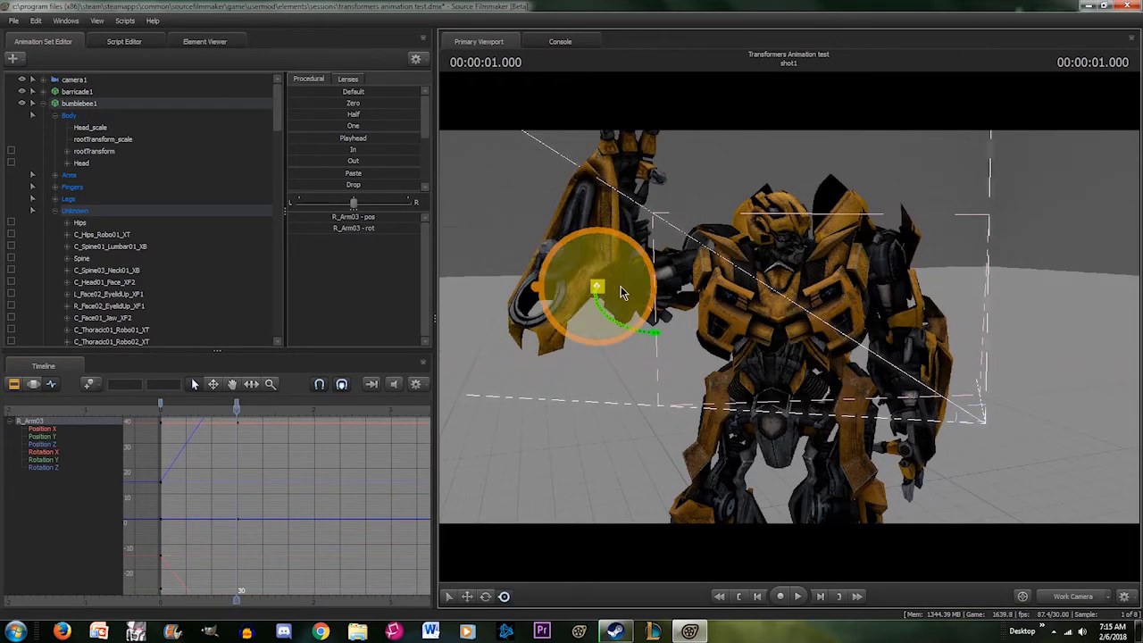
left_click(736, 598)
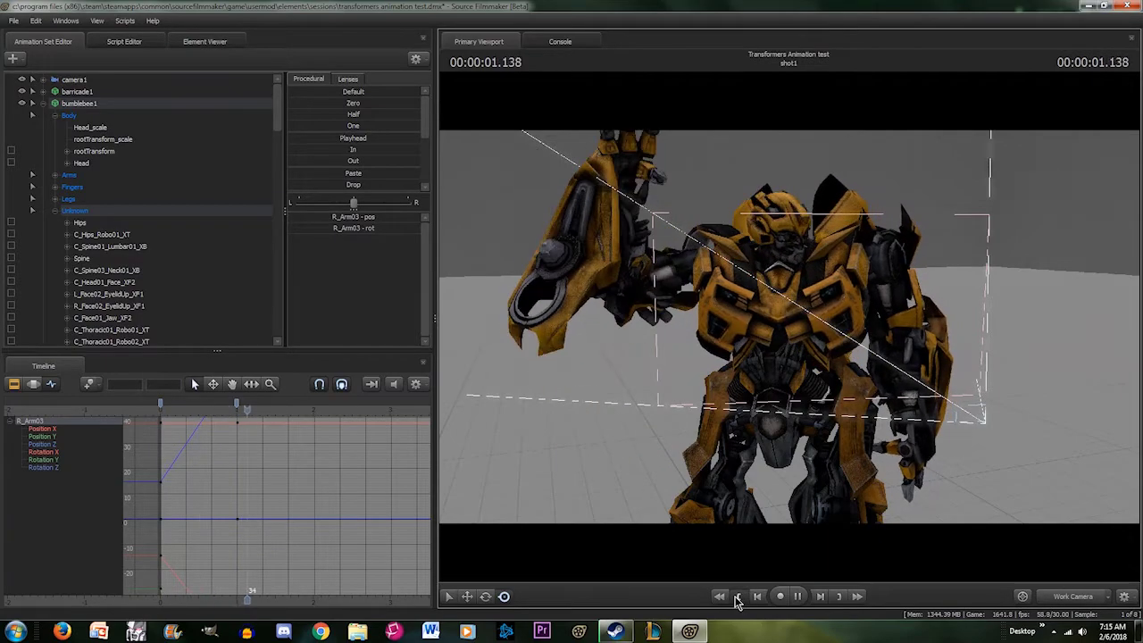
left_click(736, 598)
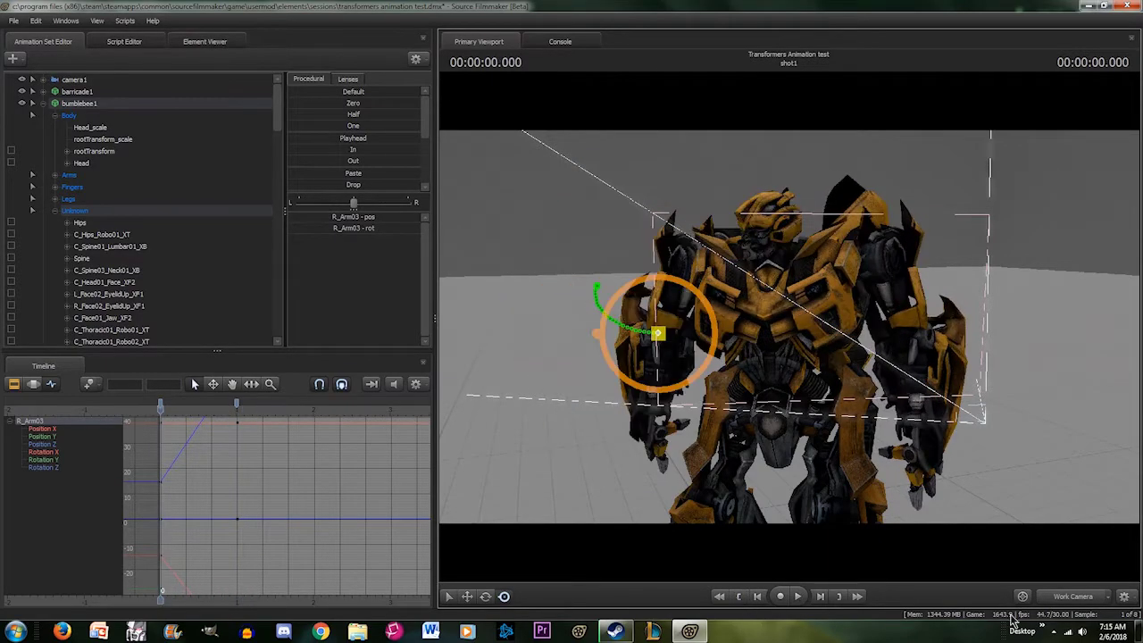
- Switch the viewport to camera1 and play the arm and head movement from the start several times
left_click(1058, 600)
key("space")
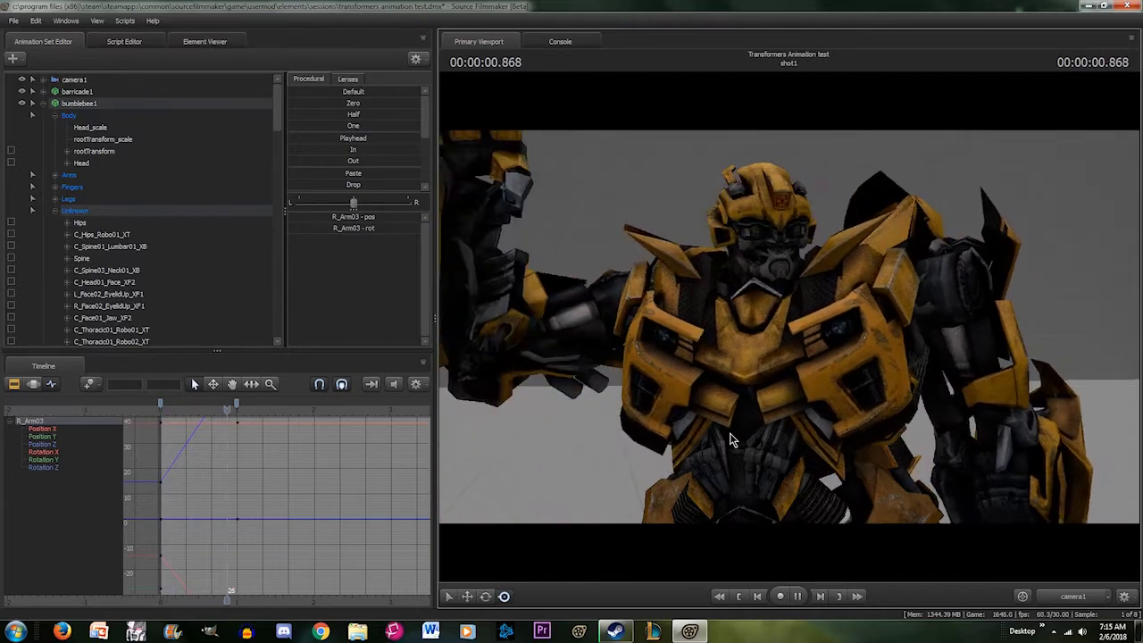
left_click(741, 598)
left_click(741, 598)
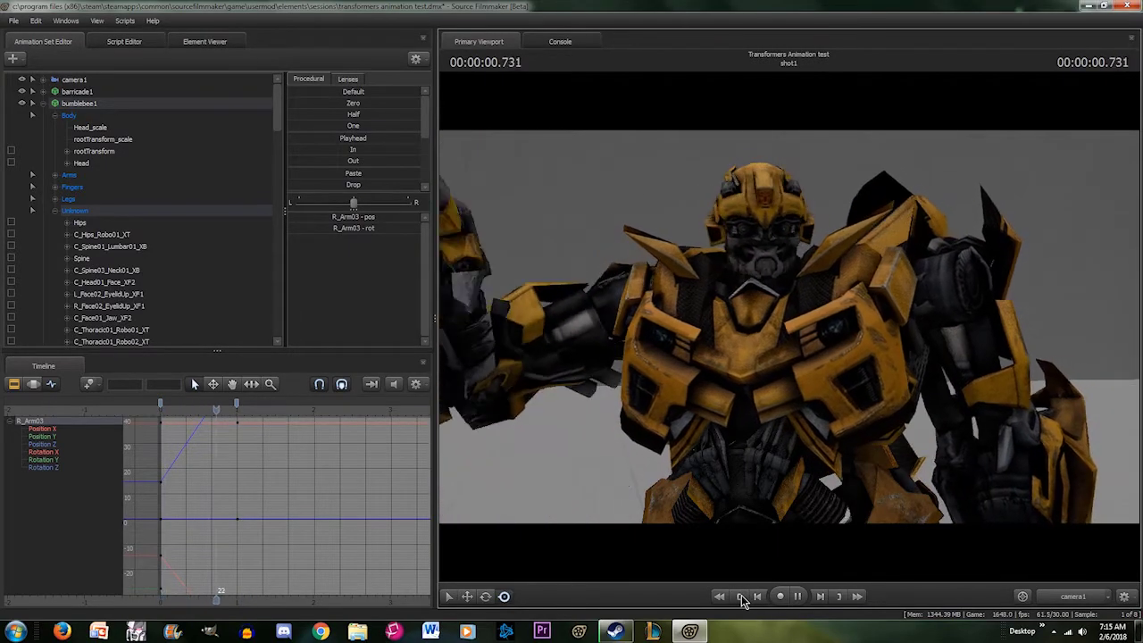
left_click(741, 598)
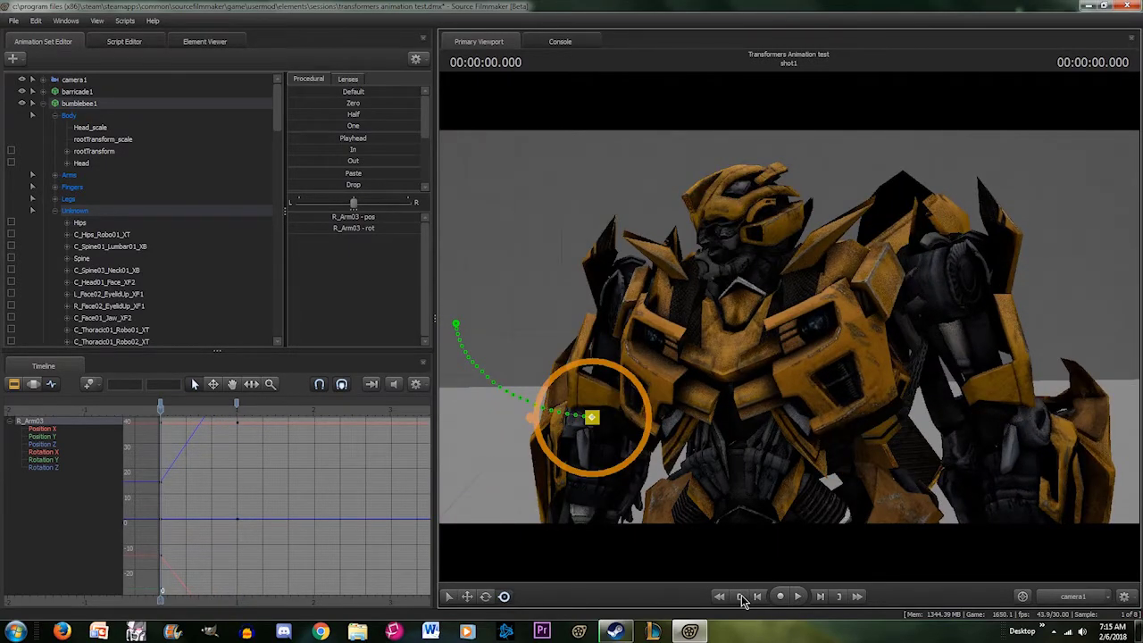
- Replay the arm raise through camera1, scrub to frame 61 and return to the start of the shot
scroll(231, 482, "down", 2)
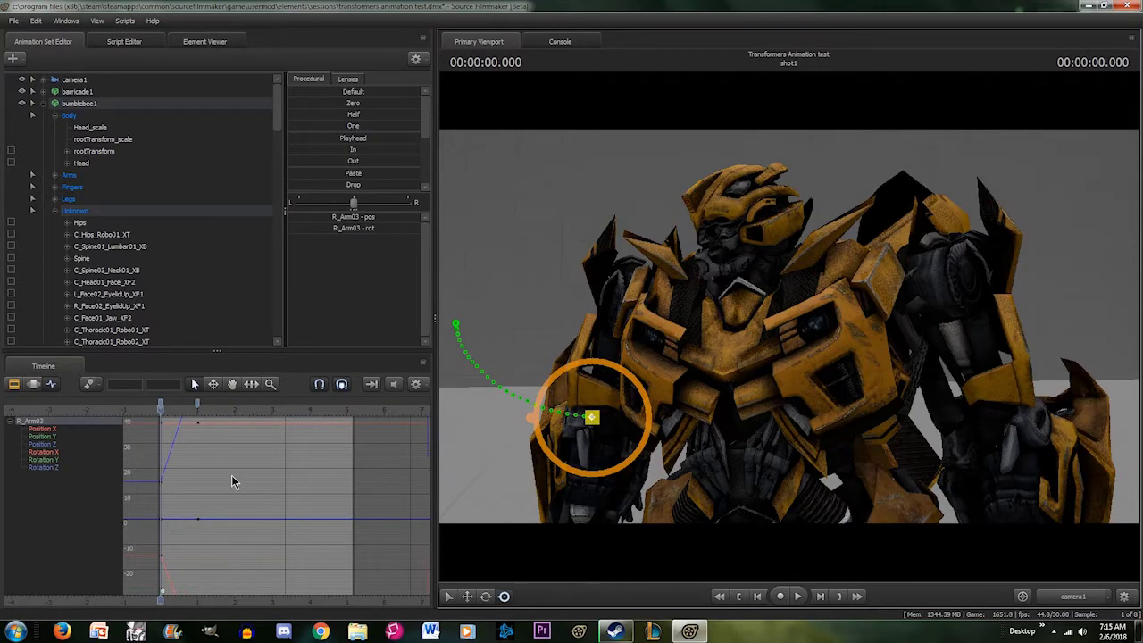
key("space")
left_click(738, 595)
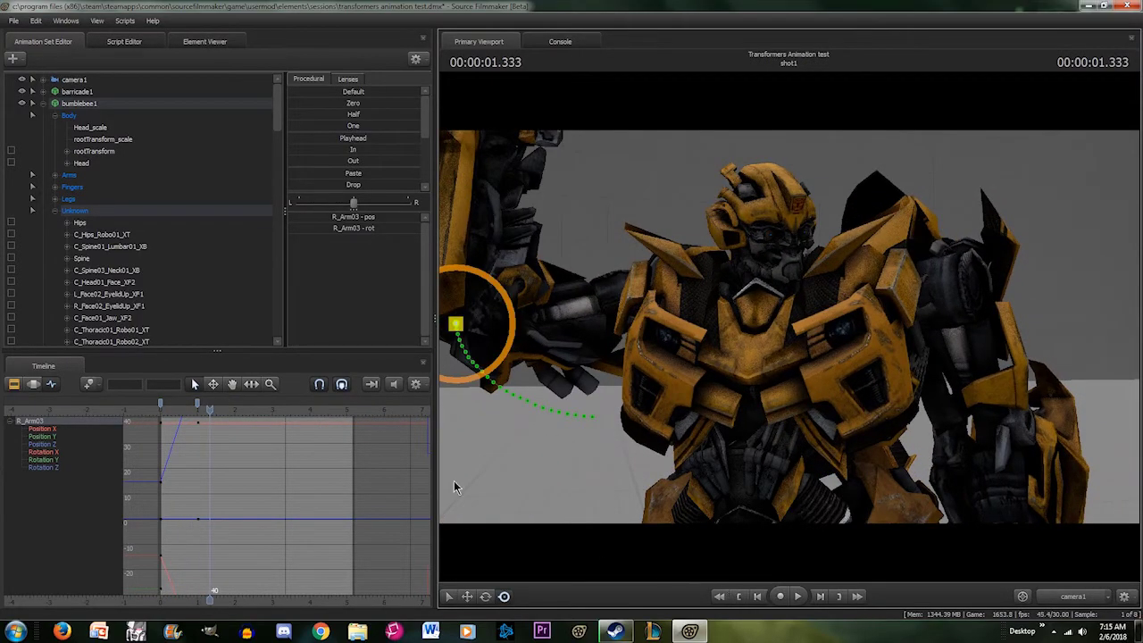
left_click_drag(209, 411, 236, 410)
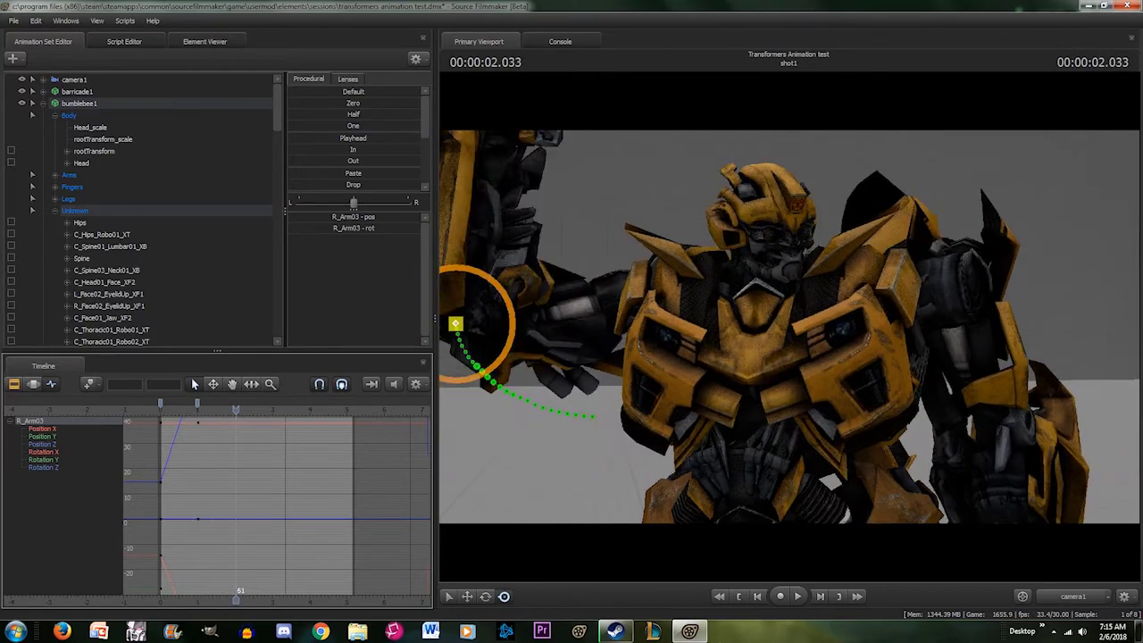
left_click(739, 596)
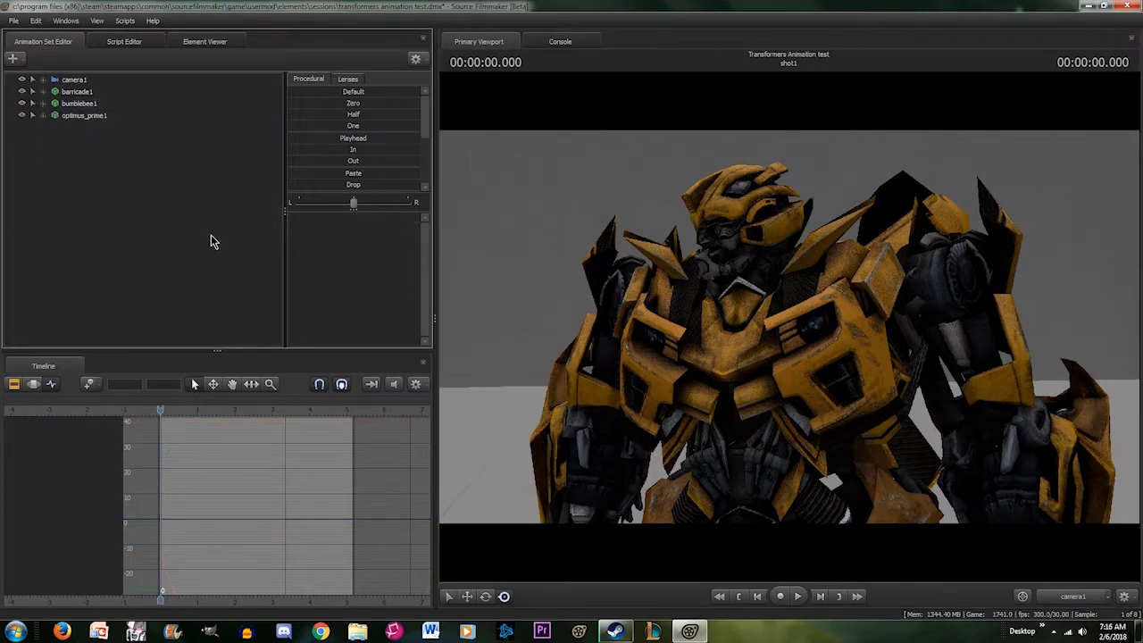
key("space")
left_click(739, 596)
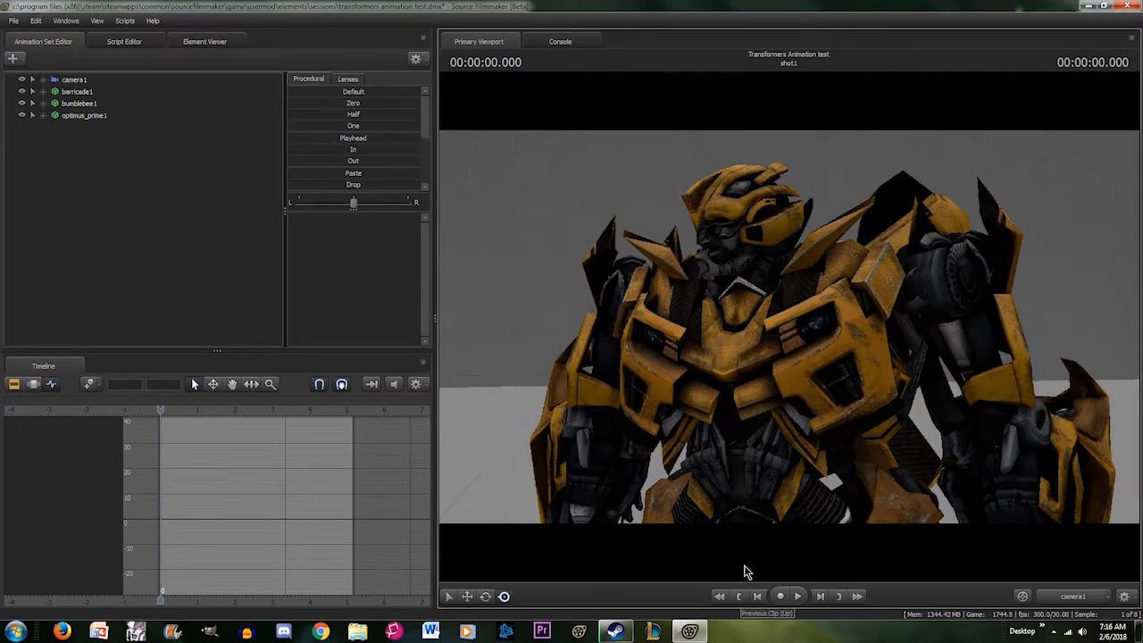
- Switch back to the work camera, rotate L_Arm02 at frame 0 to lower Bumblebee's left arm and clear the selection
left_click(1072, 600)
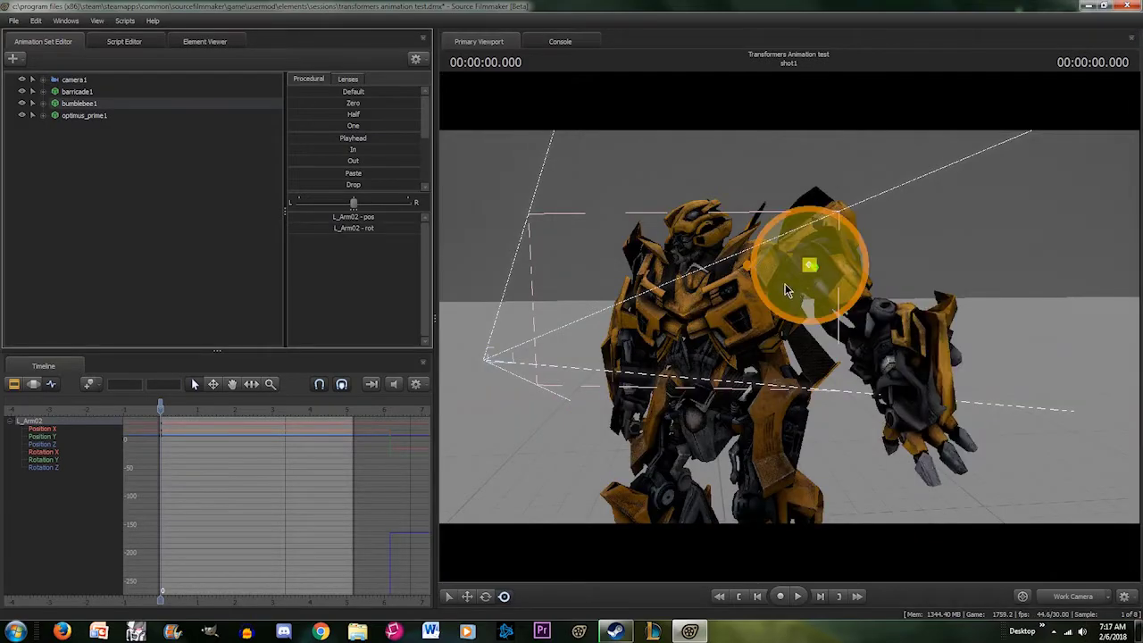
left_click_drag(786, 290, 839, 316)
left_click(98, 188)
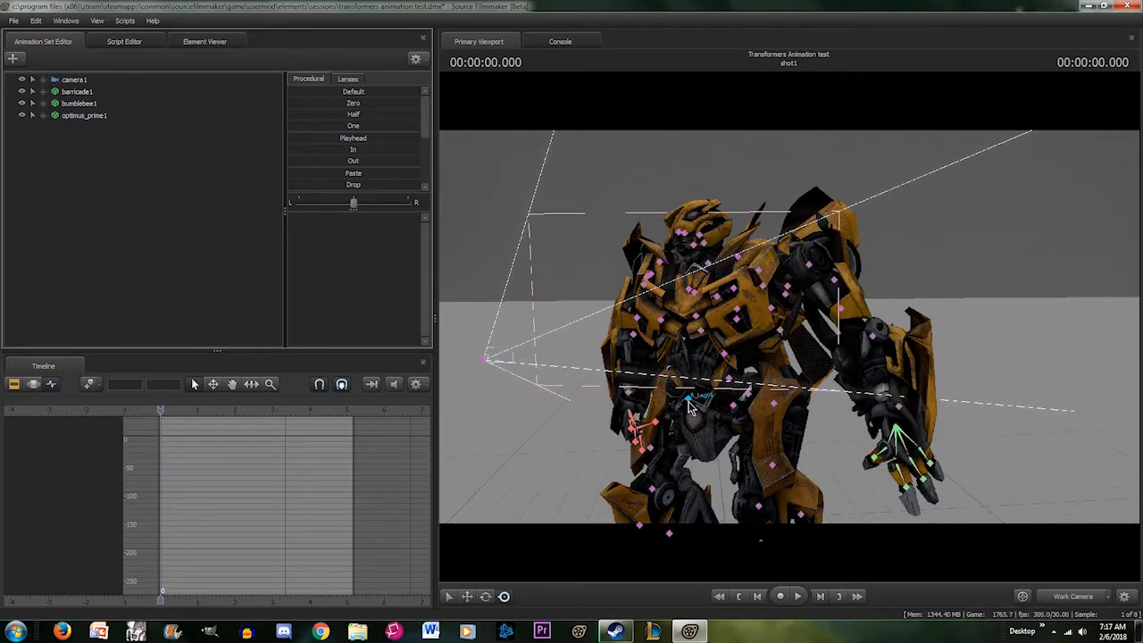
left_click(669, 412)
left_click_drag(666, 409, 673, 419)
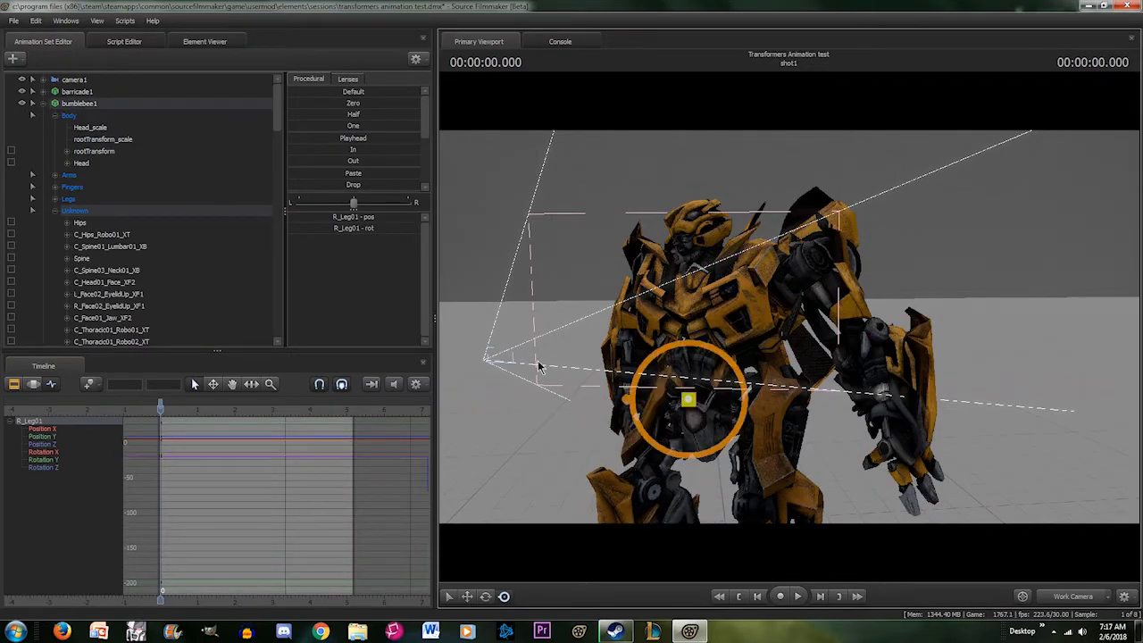
left_click(43, 103)
left_click(104, 158)
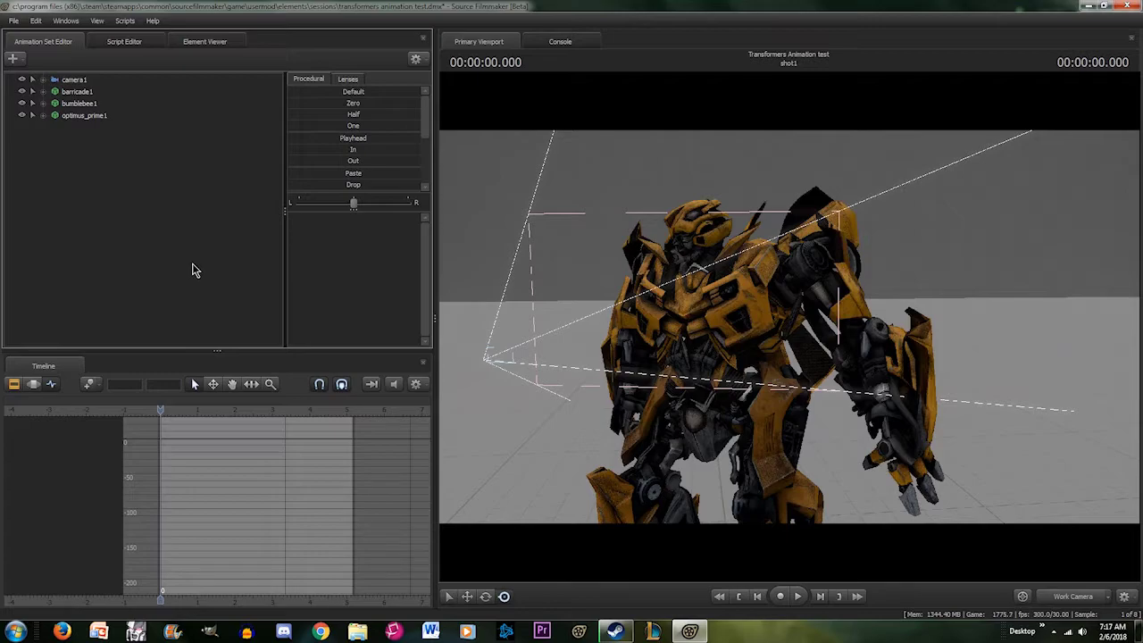
- Play the arm and head movement from the start of the shot through the work camera
left_click_drag(680, 323, 655, 324)
left_click_drag(787, 333, 789, 332)
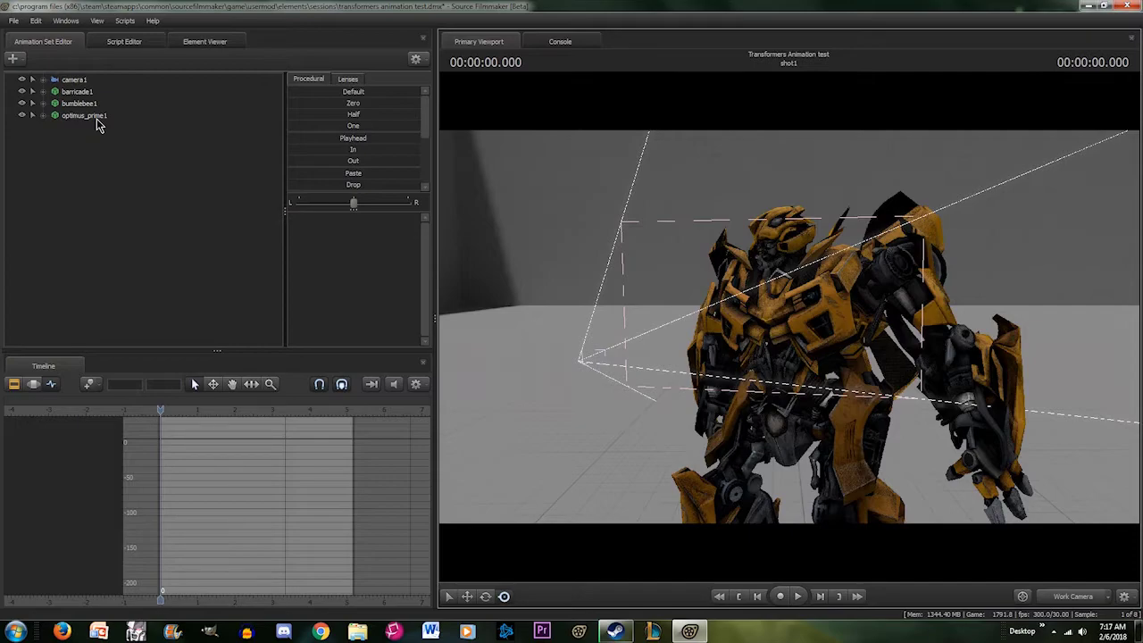
left_click(797, 595)
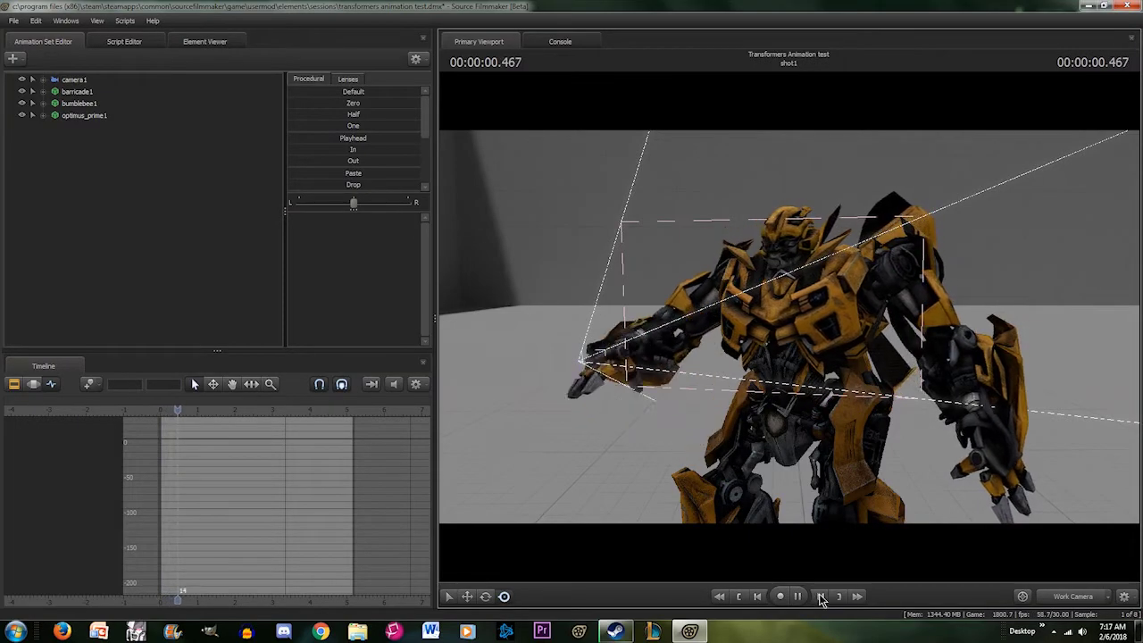
key("space")
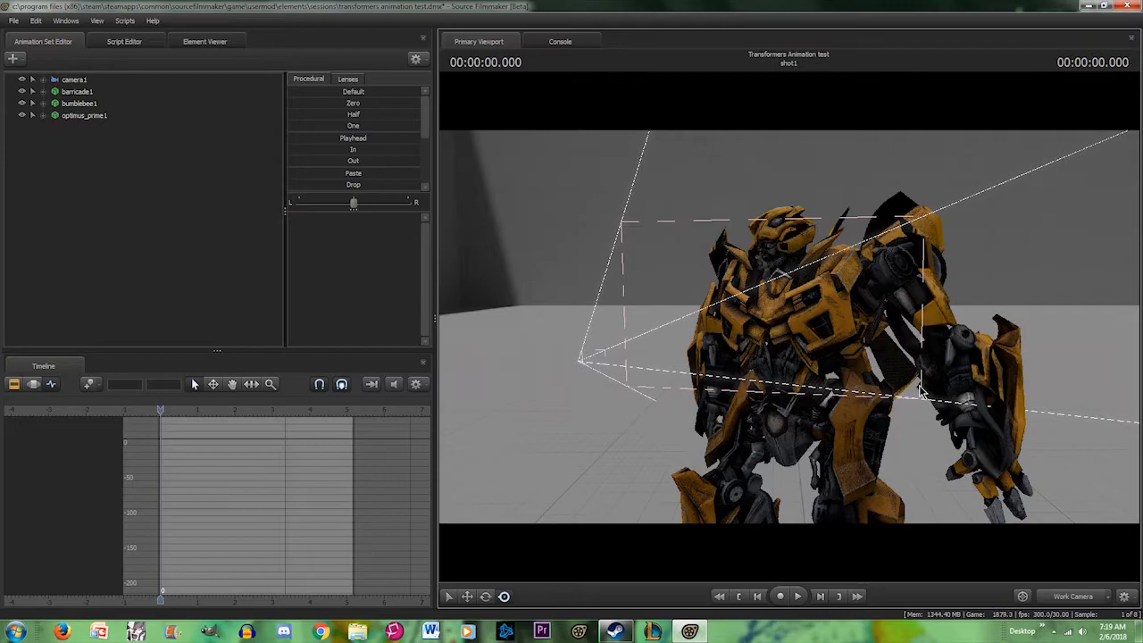
- View Bumblebee from the front and play the opening arm raise twice, returning to the start of the shot each time
left_click_drag(865, 354, 964, 366)
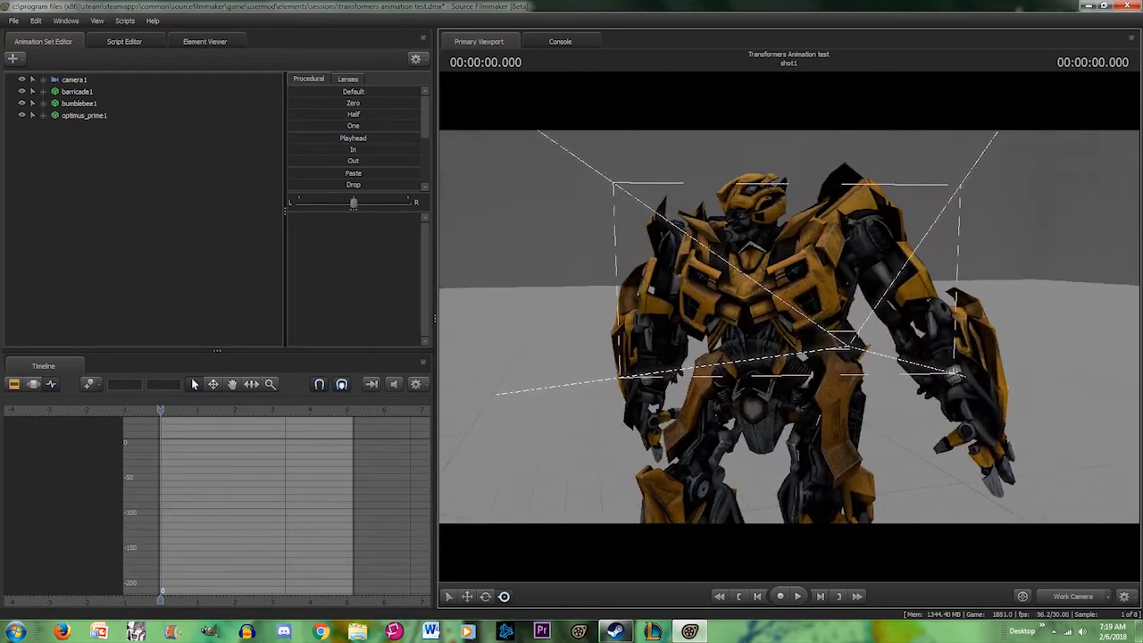
left_click_drag(785, 362, 638, 324)
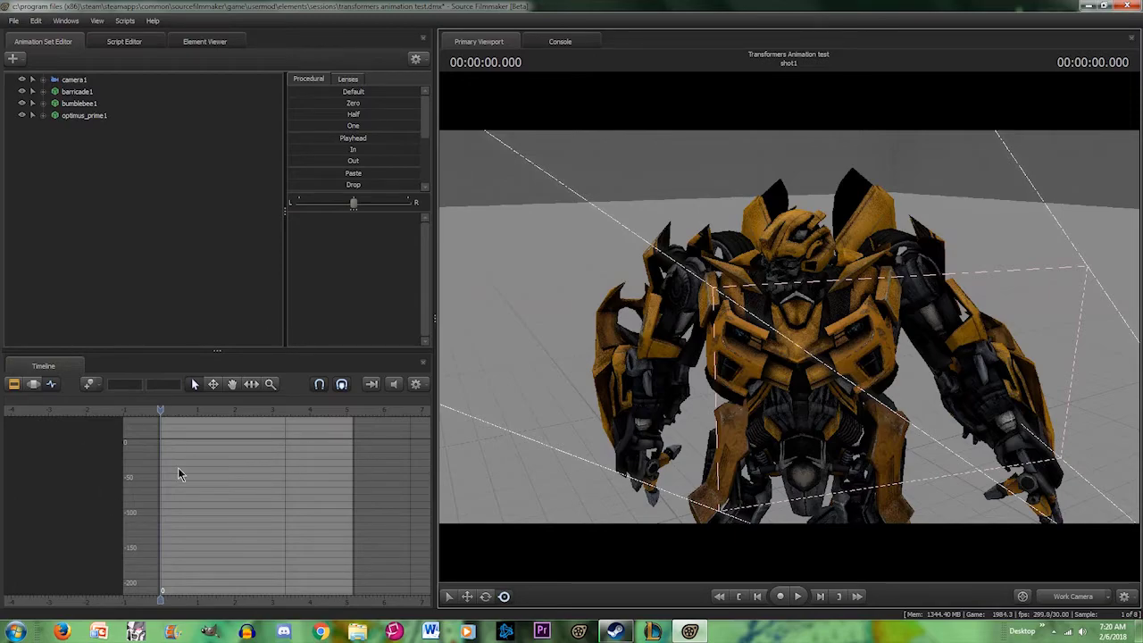
left_click(798, 597)
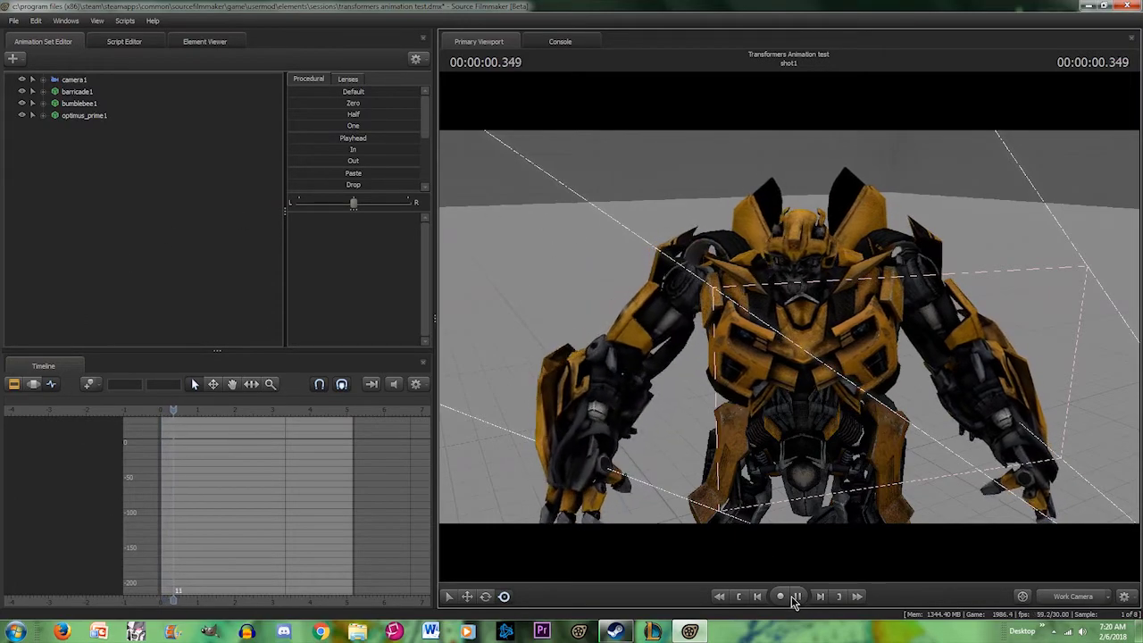
left_click(739, 596)
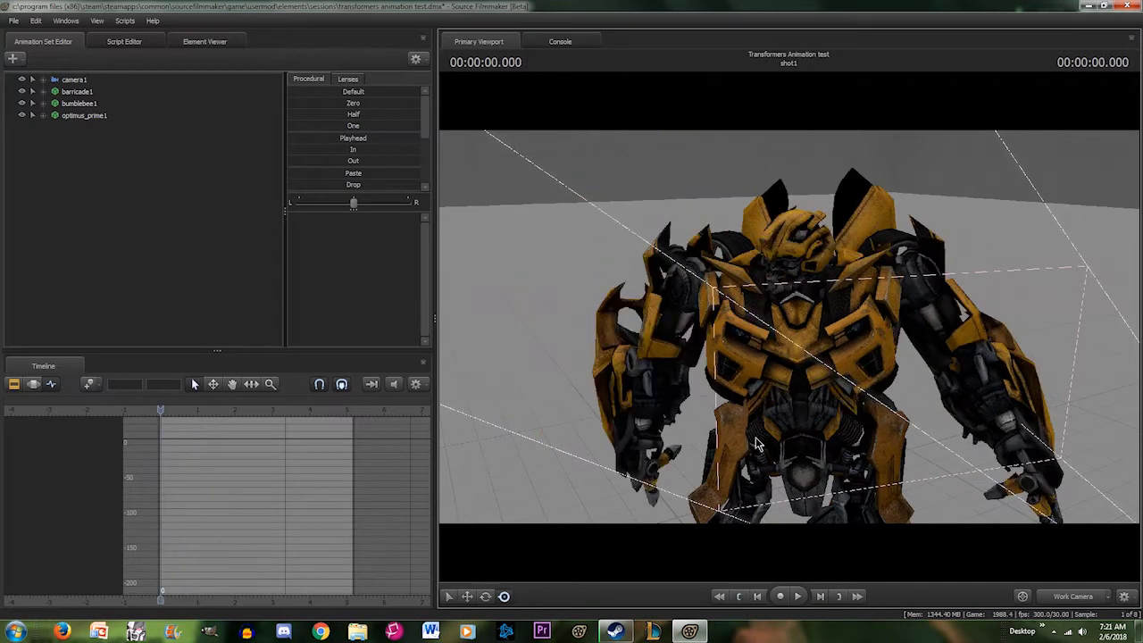
left_click(798, 596)
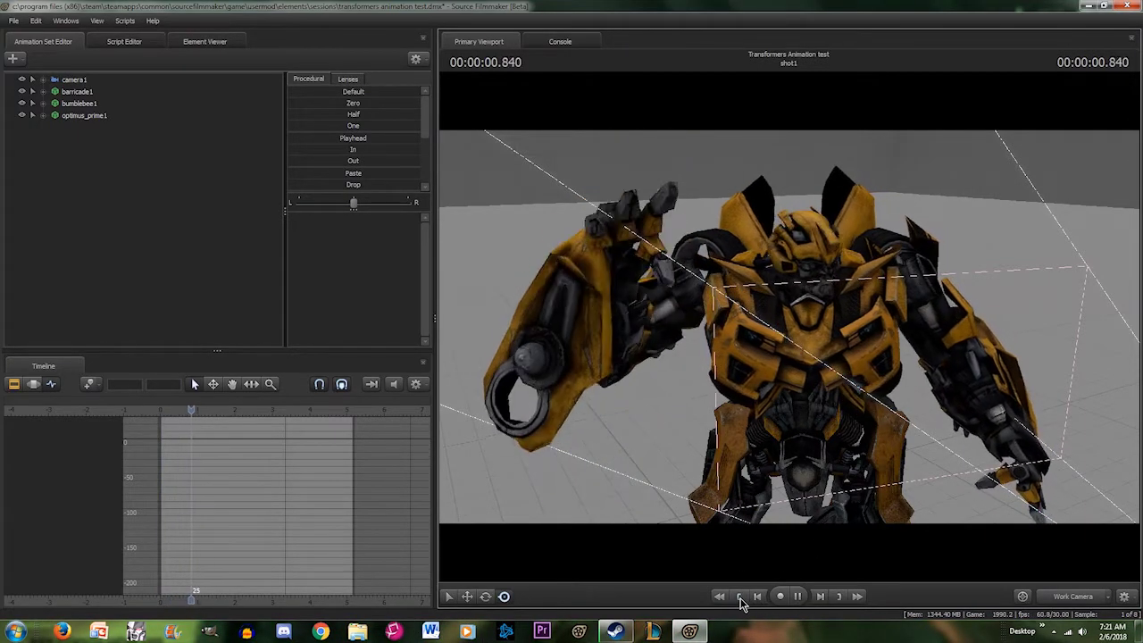
left_click(739, 596)
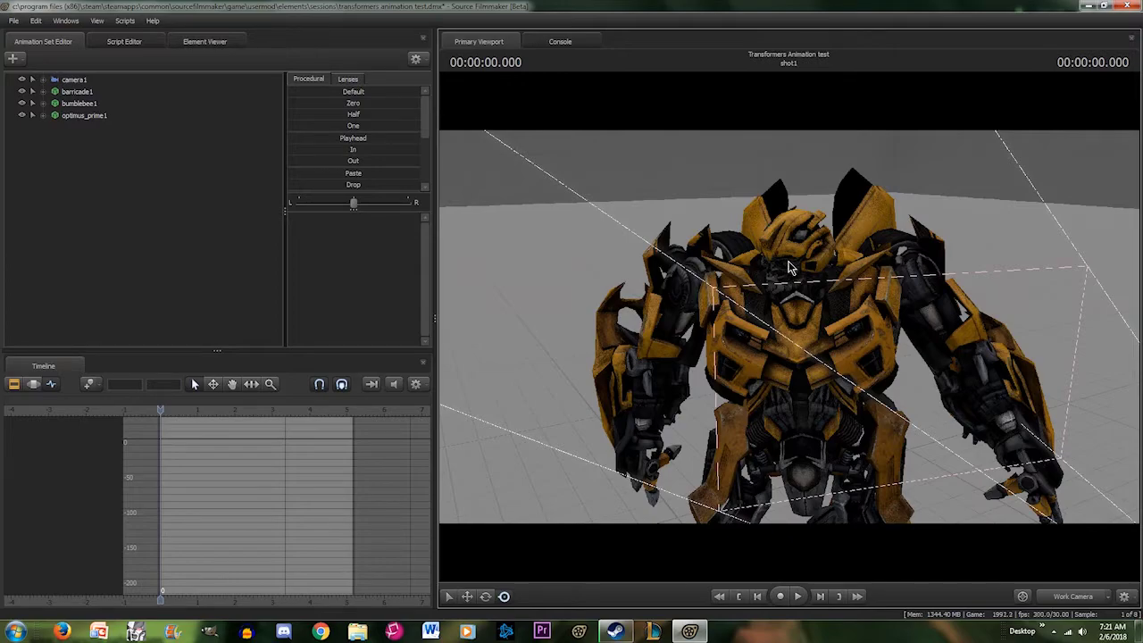